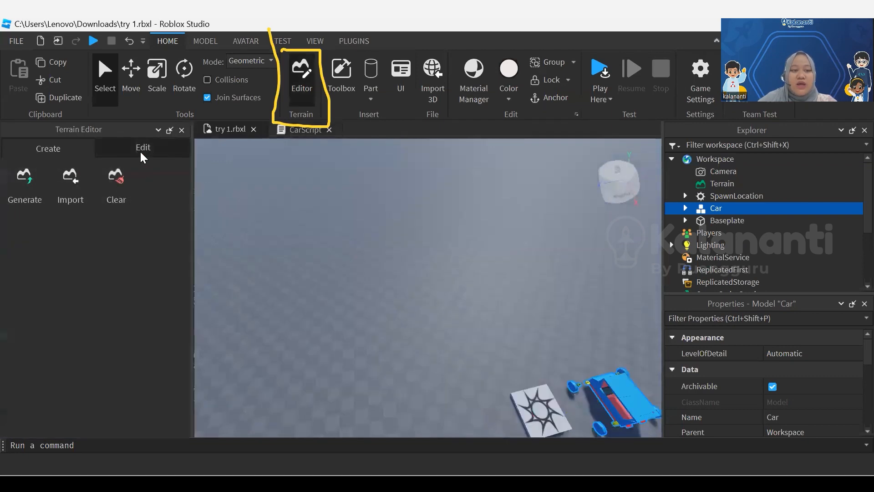
Set up a terrain generation region and resize it to 140 × 32 × 64, positioned at X -138, away from the car
left_click(142, 151)
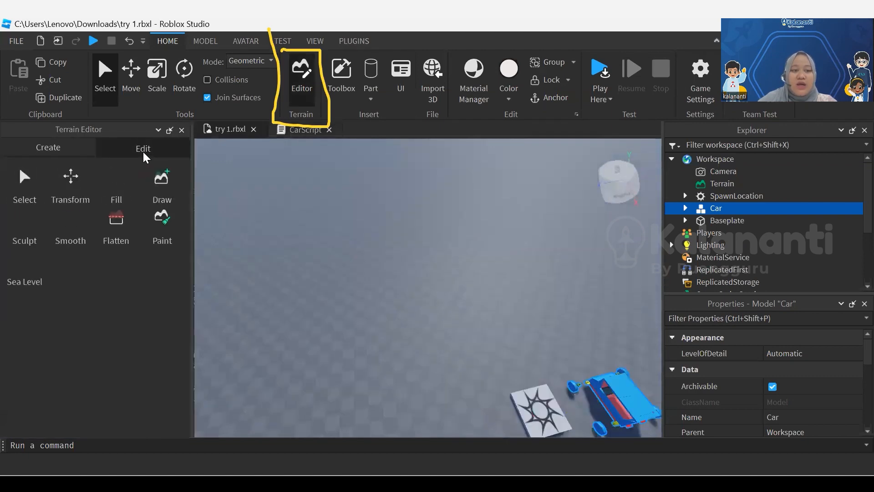
left_click(48, 148)
left_click(29, 200)
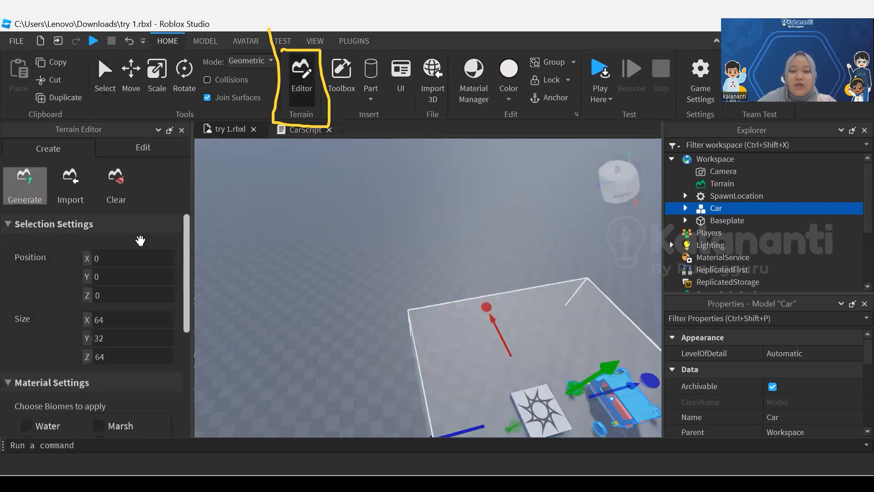
left_click_drag(488, 274, 426, 261)
right_click_drag(141, 240, 140, 240)
left_click_drag(278, 367, 166, 356)
scroll(246, 355, "down", 3)
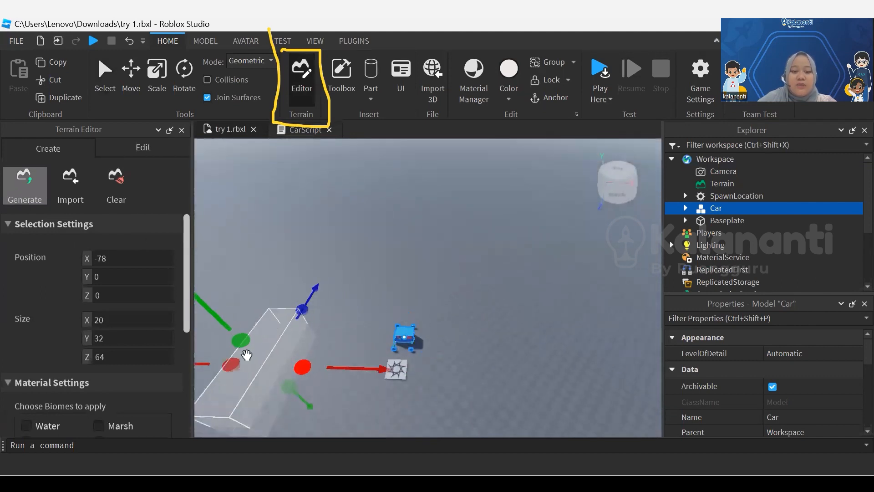
key("a")
left_click_drag(246, 355, 216, 350)
right_click_drag(217, 350, 217, 352)
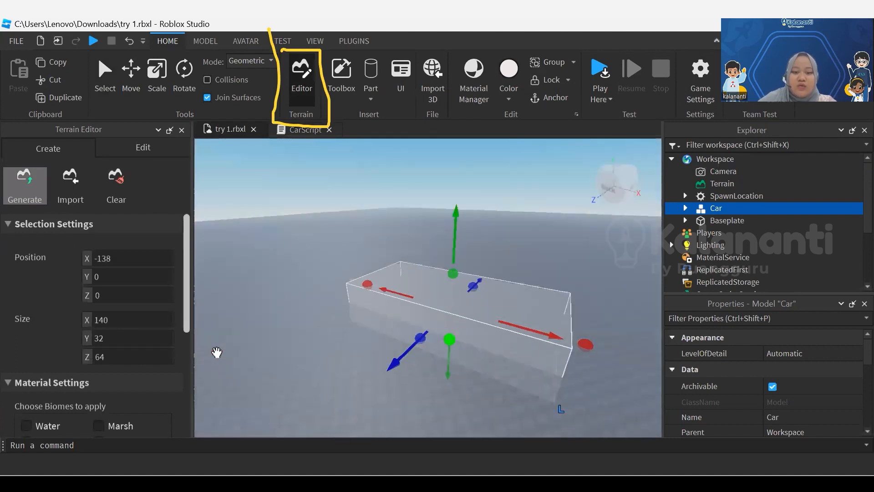
Resize the generation region to 160 × 28 × 180 at position -128, 10, -58, leaving it beside the car
left_click_drag(449, 340, 450, 326)
scroll(216, 352, "up", 5)
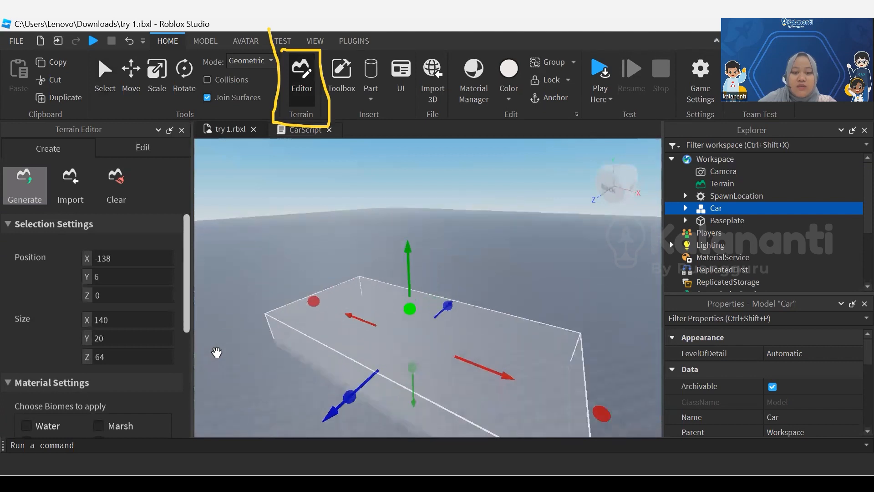
left_click_drag(451, 305, 465, 252)
right_click_drag(217, 353, 217, 352)
scroll(217, 353, "down", 3)
middle_click_drag(216, 353, 228, 311)
left_click_drag(469, 284, 487, 298)
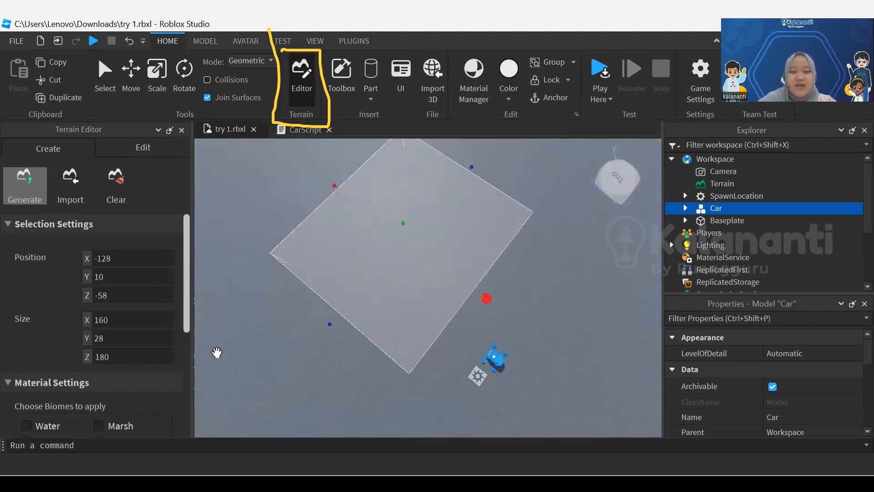
right_click_drag(217, 352, 217, 353)
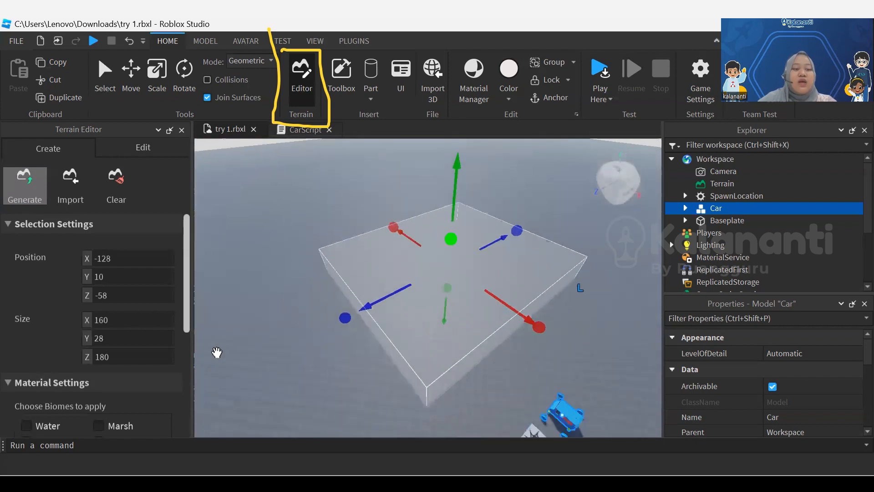
Generate terrain in the region with the Water, Plains, Hills and Mountains biomes, biome size 100 and caves enabled
scroll(105, 349, "down", 4)
scroll(105, 342, "up", 3)
scroll(91, 341, "down", 4)
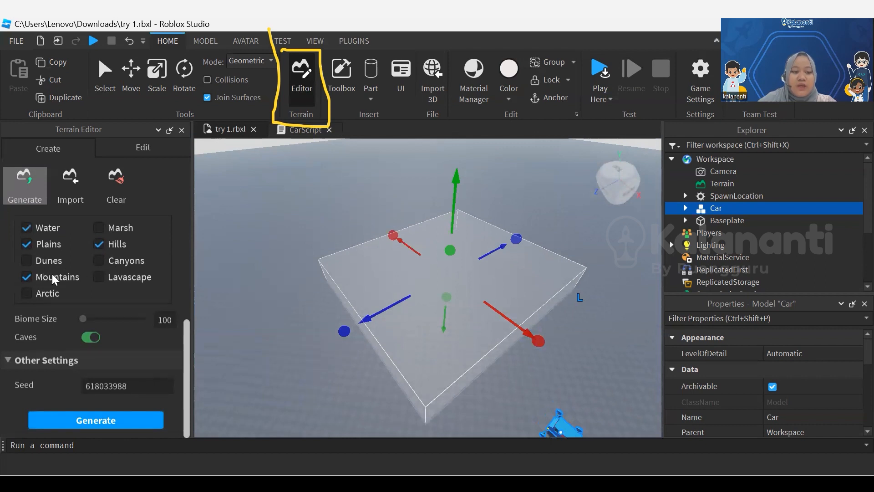
left_click(96, 420)
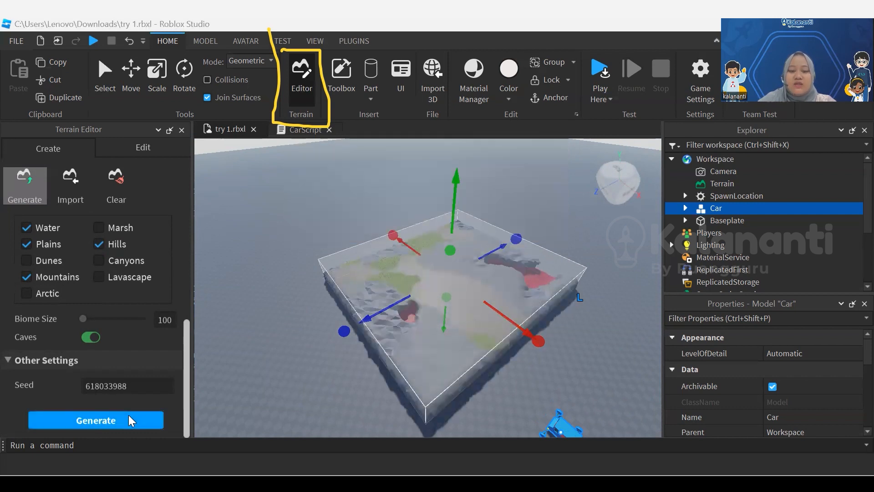
Inspect the generated terrain up close and from above, including its caves, grassy patches and position relative to the car
key("w")
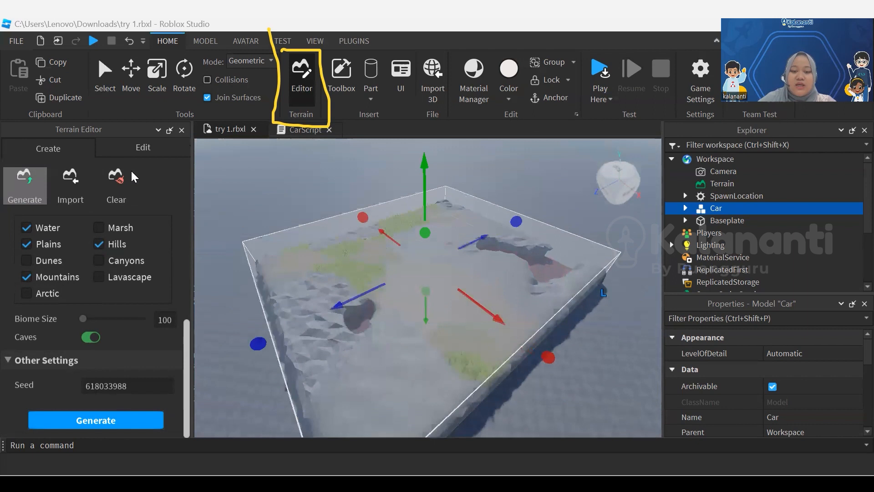
key("s")
key("a")
key("d")
key("w")
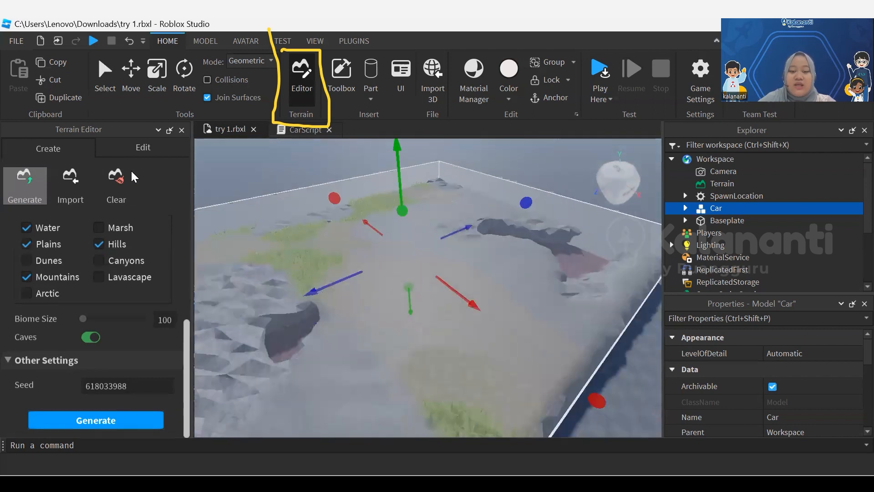
key("a")
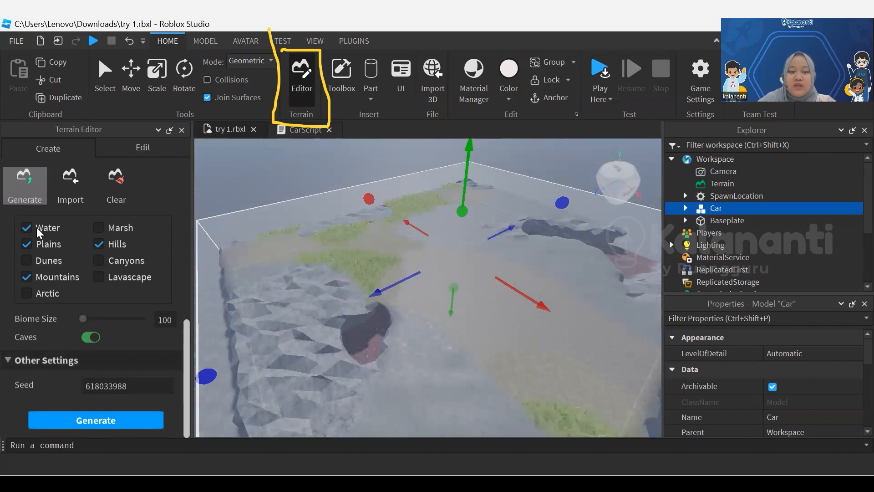
key("w")
key("s")
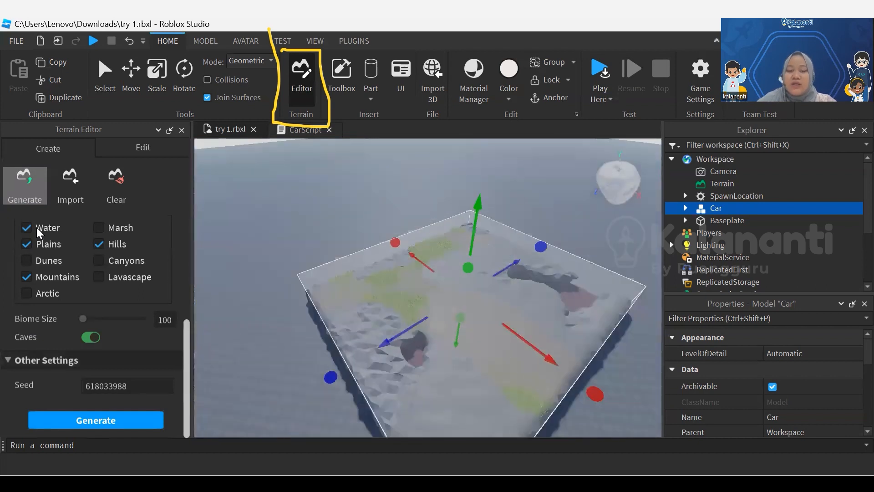
key("period")
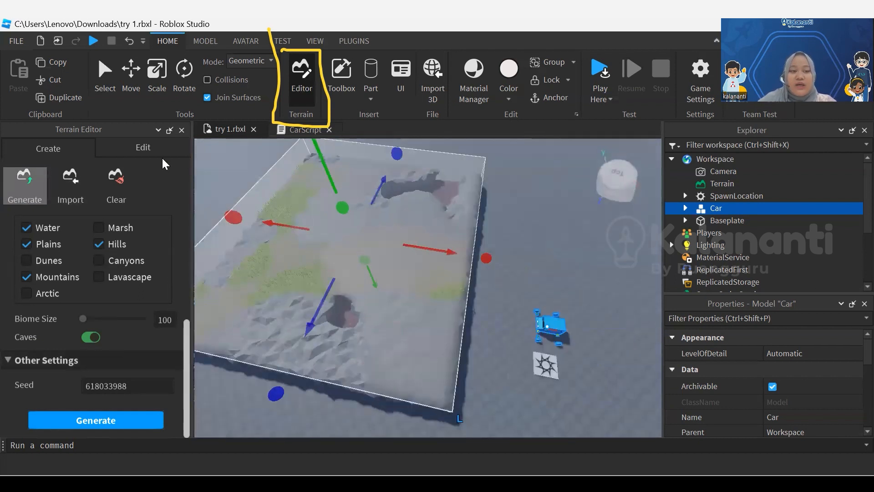
Look through the terrain editing tools, including Select and Fill, and how they show the generated region
left_click(157, 149)
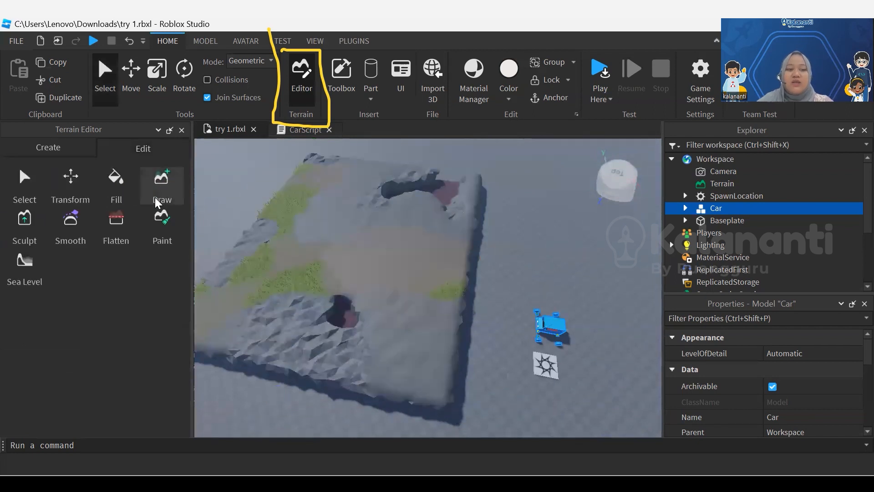
scroll(203, 267, "up", 6)
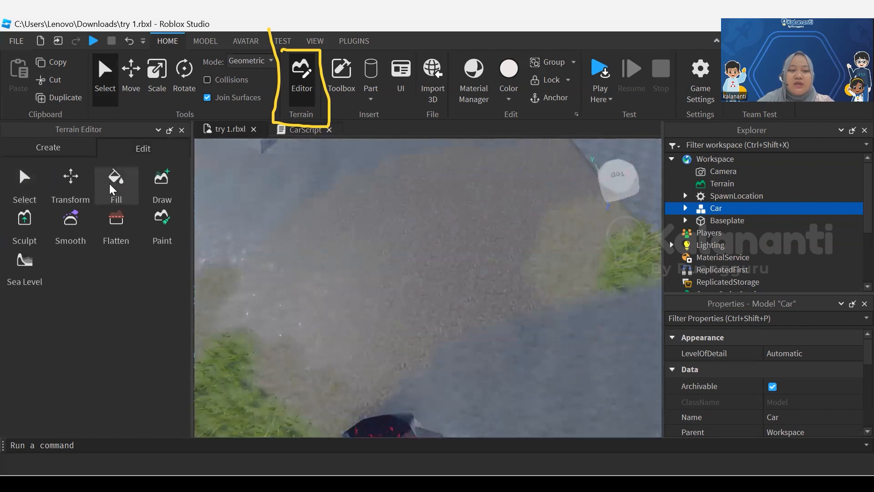
left_click(31, 142)
left_click(143, 149)
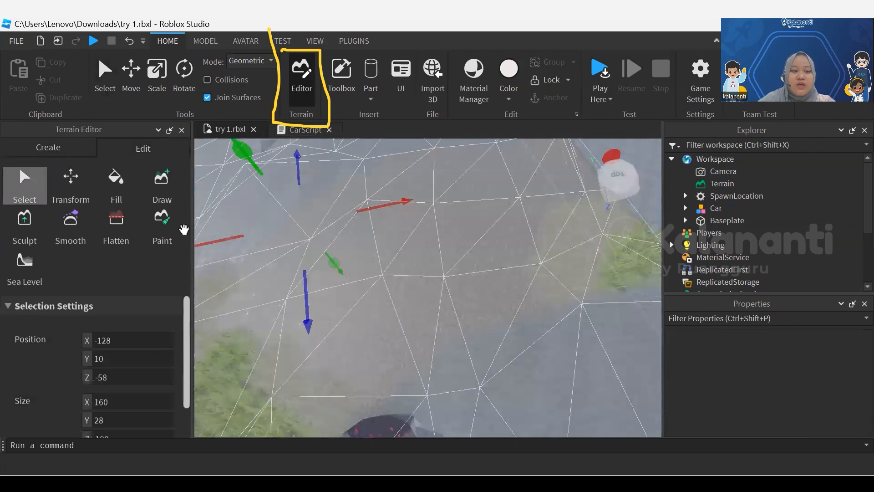
scroll(428, 287, "down", 5)
right_click_drag(428, 288, 400, 246)
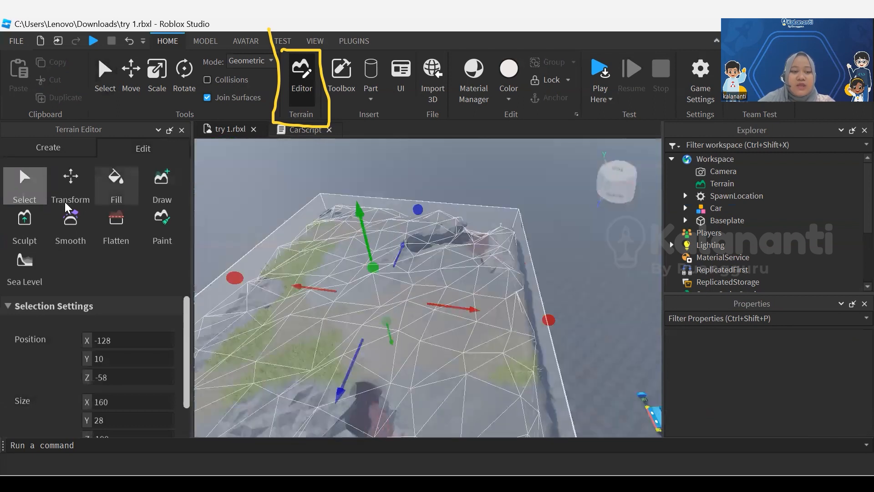
left_click(126, 195)
scroll(197, 337, "down", 2)
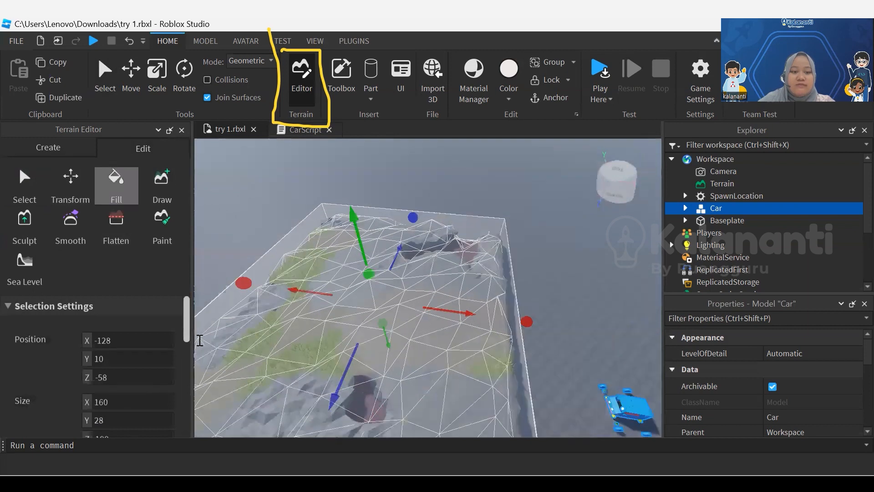
right_click_drag(239, 294, 202, 260)
Sculpt a hill in the leafy green material along the terrain's near corner, using the spherical brush in Add mode
left_click(16, 224)
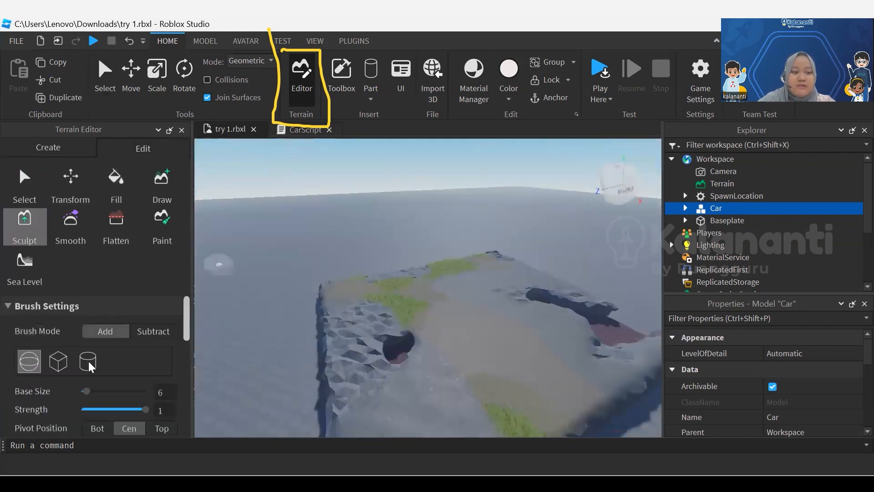
scroll(100, 365, "down", 5)
left_click(38, 355)
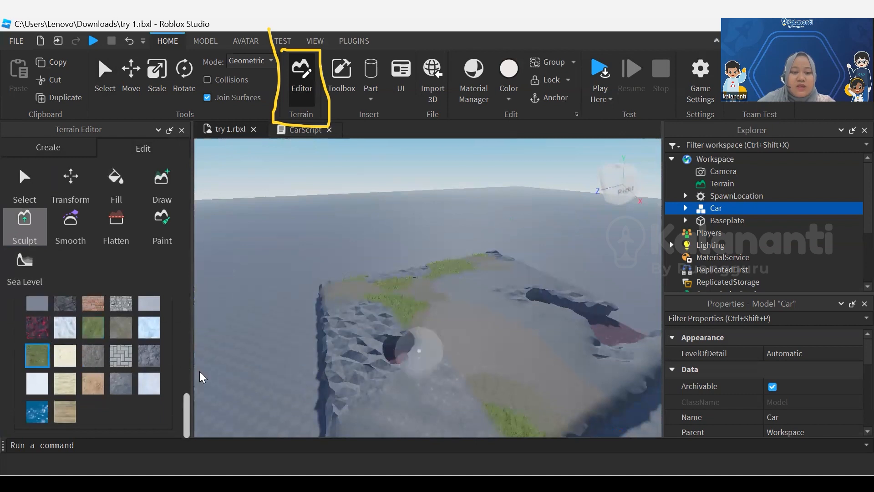
mouse_move(436, 374)
left_mouse_down()
mouse_move(451, 365)
mouse_move(433, 392)
mouse_move(496, 390)
mouse_move(492, 373)
mouse_move(462, 410)
left_mouse_up()
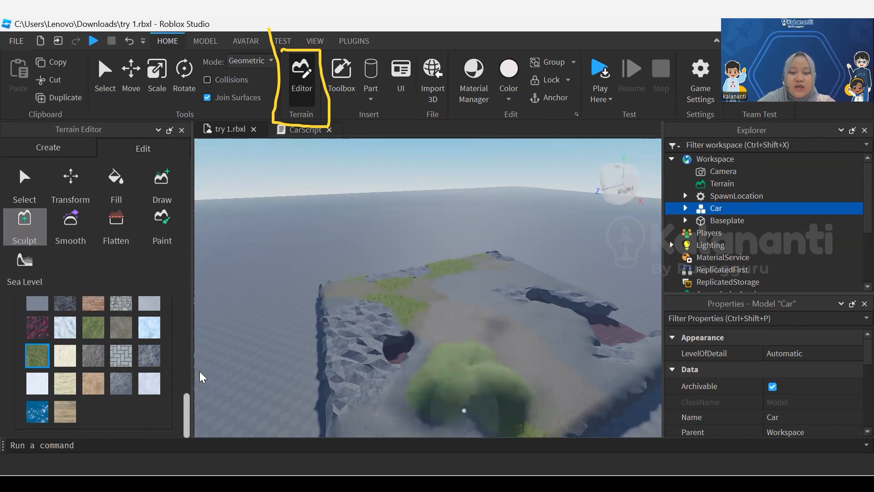
scroll(528, 344, "down", 2)
scroll(527, 344, "down", 1)
mouse_move(487, 368)
left_mouse_down()
mouse_move(492, 352)
mouse_move(458, 355)
mouse_move(417, 392)
mouse_move(519, 342)
mouse_move(543, 345)
mouse_move(495, 332)
mouse_move(449, 335)
left_mouse_up()
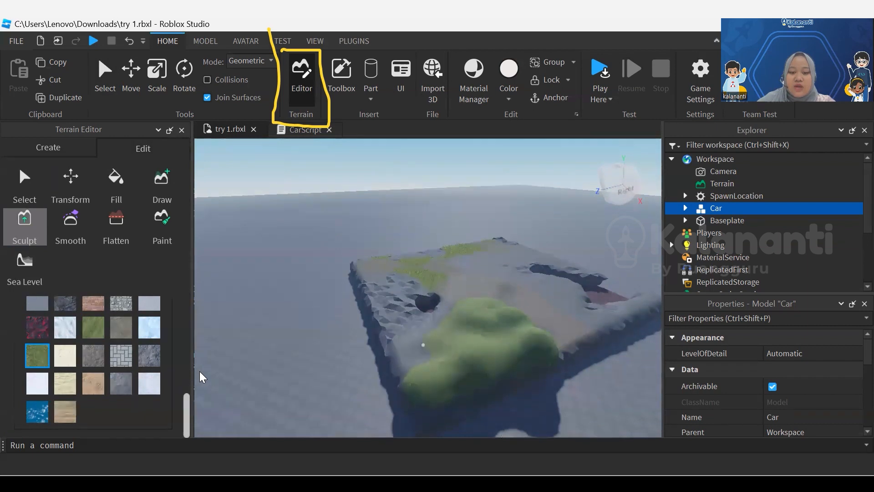
mouse_move(405, 354)
left_mouse_down()
mouse_move(511, 336)
mouse_move(447, 340)
mouse_move(409, 367)
mouse_move(489, 322)
left_mouse_up()
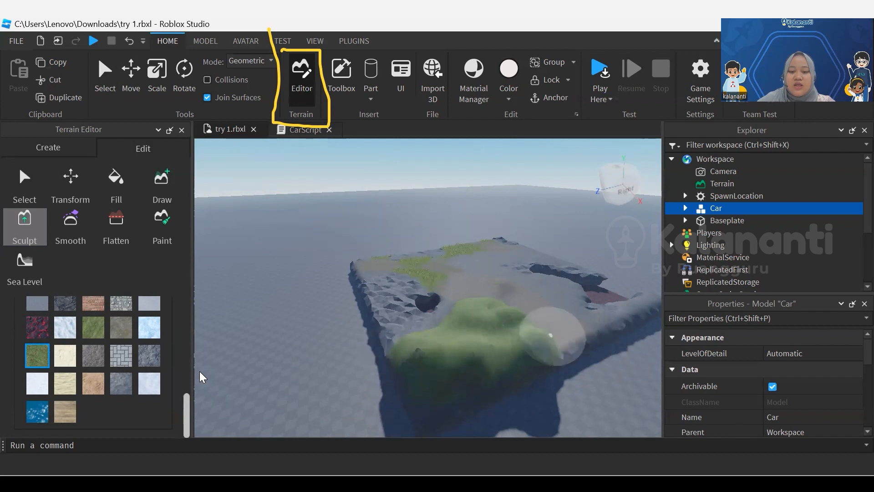
Examine the sculpted green hill and the surrounding caves and grass patches from several angles and distances
key("f")
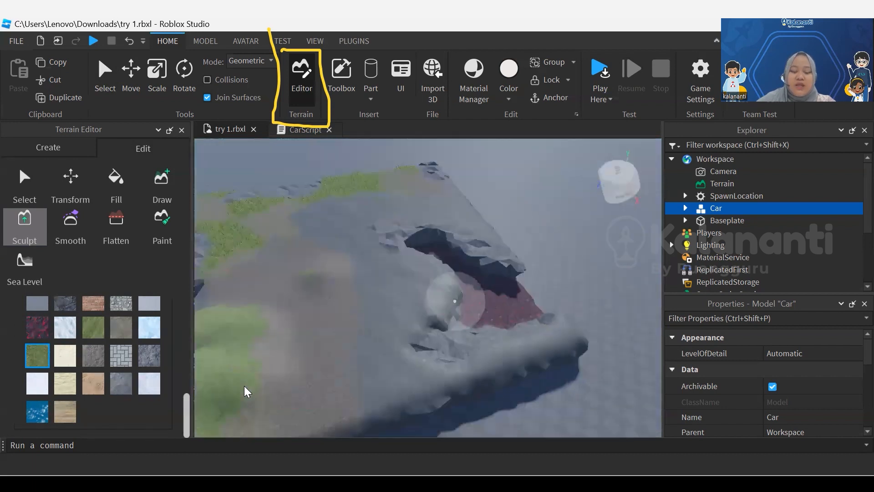
mouse_move(454, 300)
right_mouse_down()
mouse_move(484, 309)
mouse_move(334, 312)
right_mouse_up()
scroll(334, 312, "up", 3)
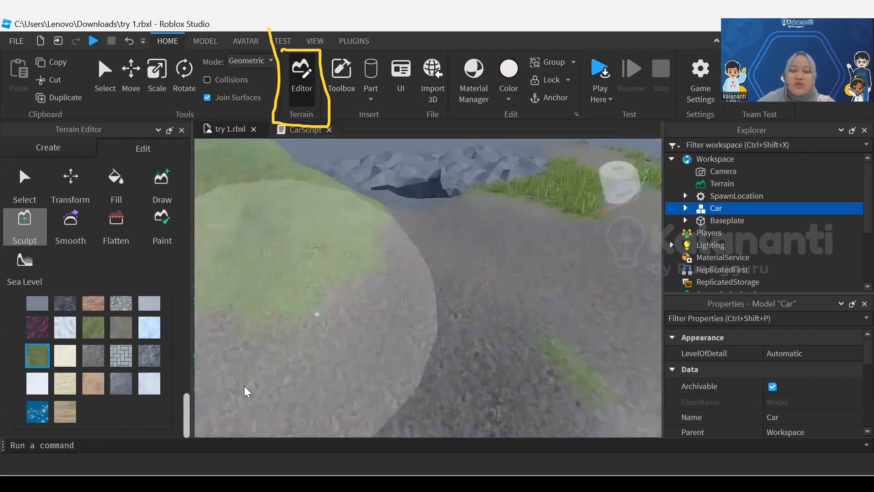
scroll(441, 309, "down", 3)
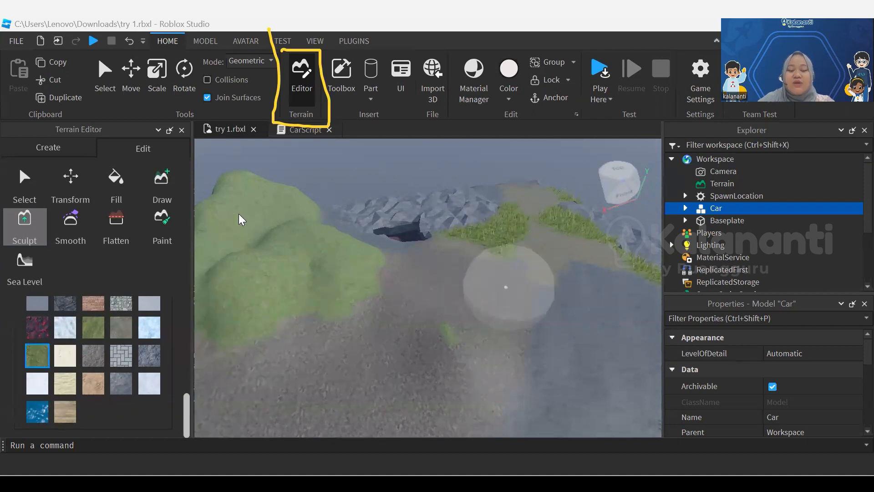
scroll(437, 351, "down", 5)
right_click_drag(510, 335, 524, 351)
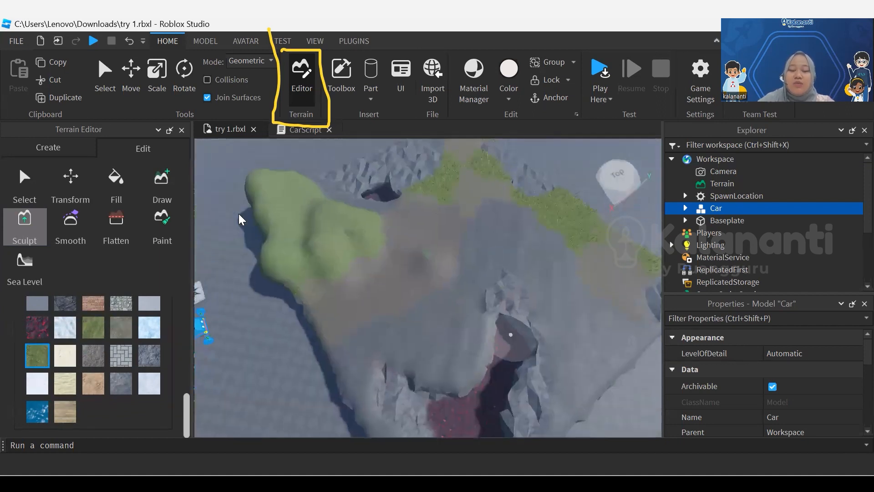
scroll(463, 304, "up", 5)
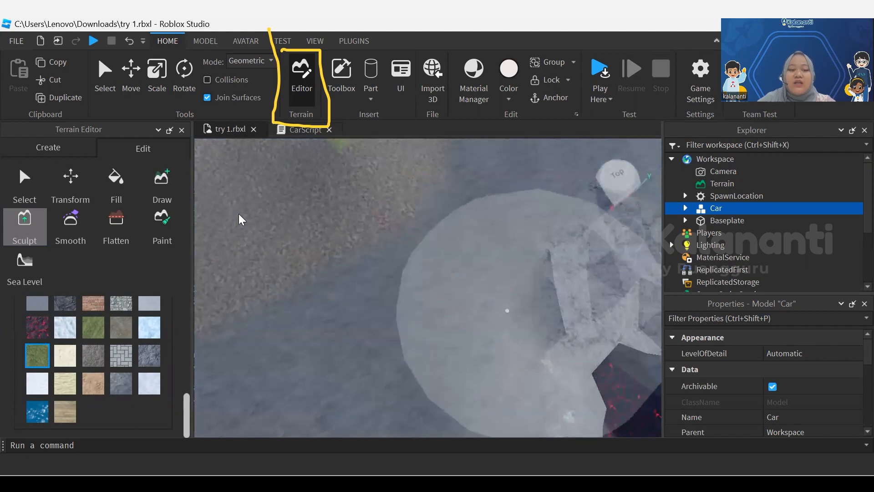
scroll(519, 304, "down", 5)
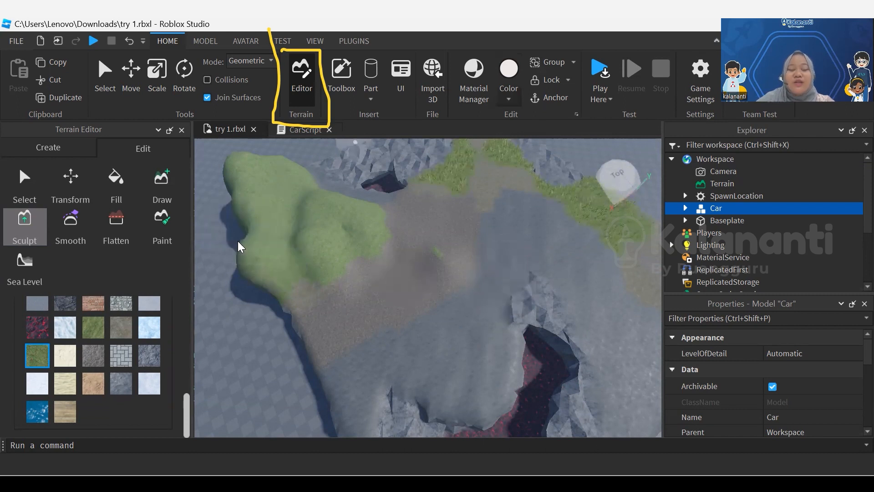
mouse_move(238, 241)
right_mouse_down()
mouse_move(224, 218)
mouse_move(228, 237)
right_mouse_up()
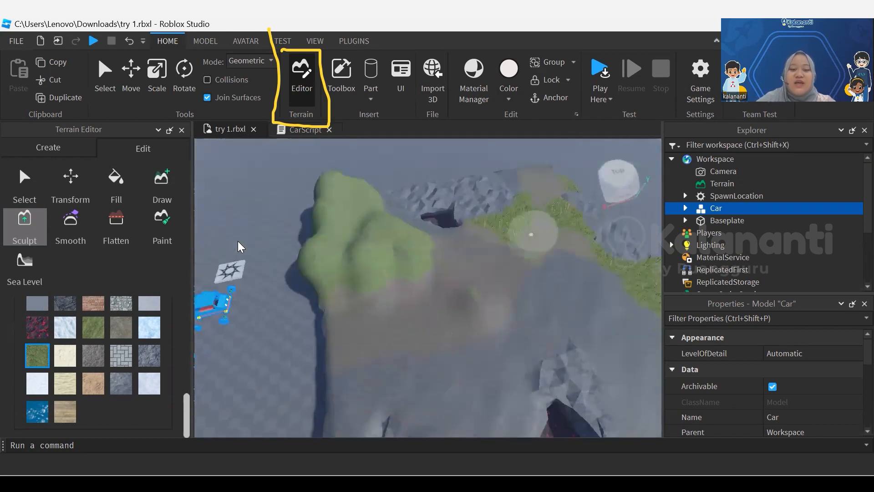
scroll(449, 240, "down", 2)
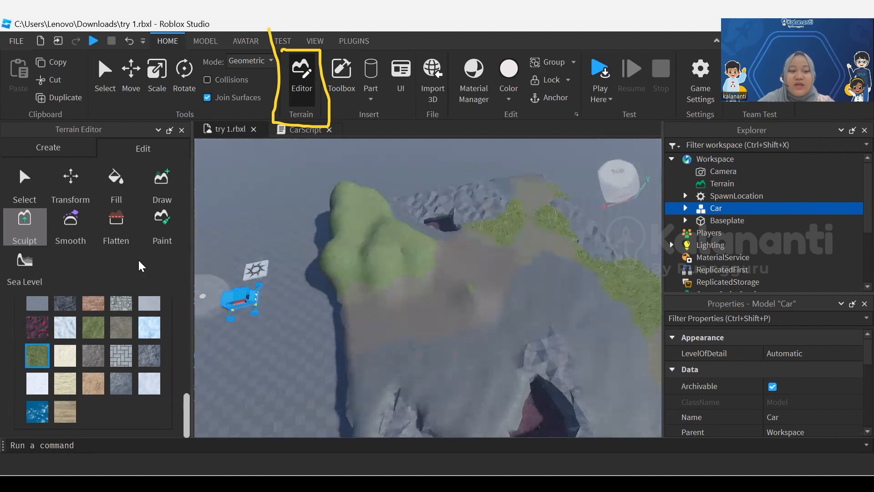
mouse_move(371, 289)
right_mouse_down()
mouse_move(445, 306)
mouse_move(521, 301)
mouse_move(373, 296)
right_mouse_up()
scroll(374, 233, "up", 5)
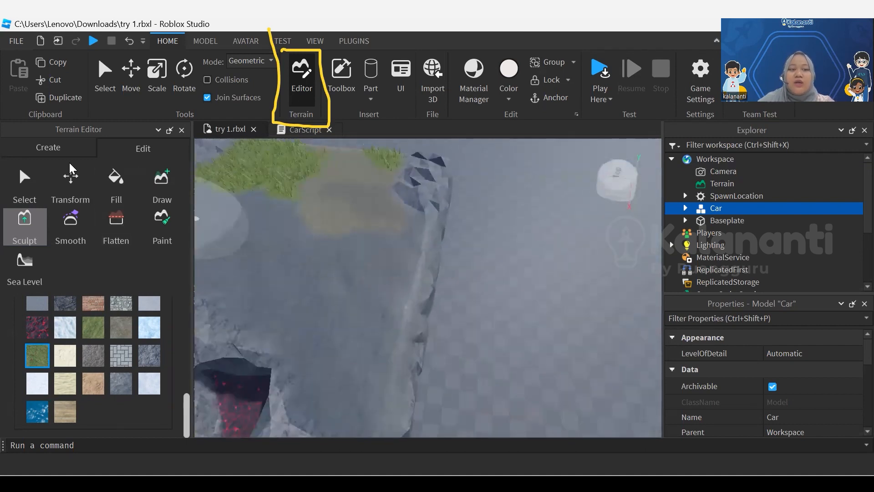
left_click(61, 147)
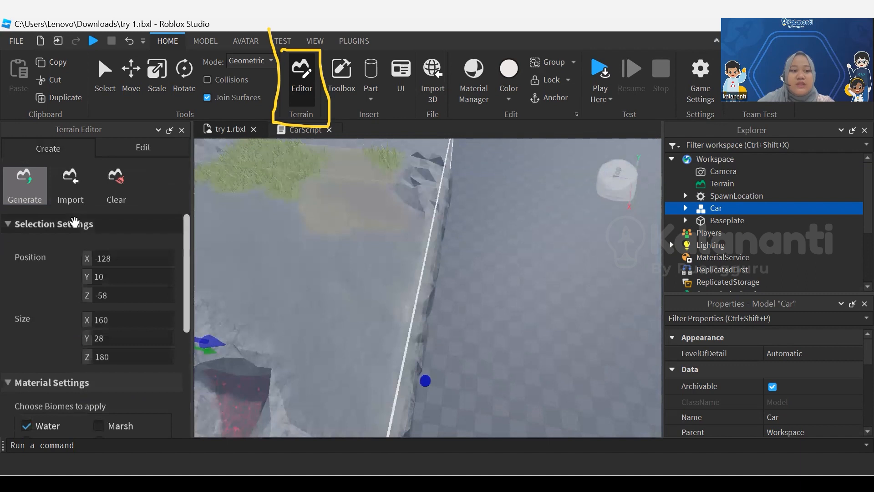
left_click(141, 148)
mouse_move(429, 236)
right_mouse_down()
mouse_move(320, 240)
mouse_move(433, 305)
mouse_move(465, 306)
right_mouse_up()
scroll(465, 306, "up", 4)
scroll(132, 377, "down", 7)
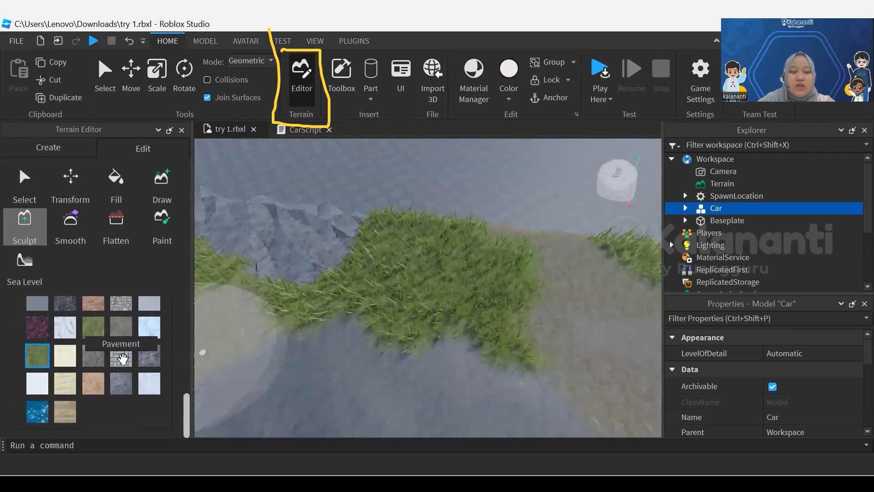
Switch the sculpting material to the grey rock beside Pavement and look over the grass and stone ground up close
left_click(146, 363)
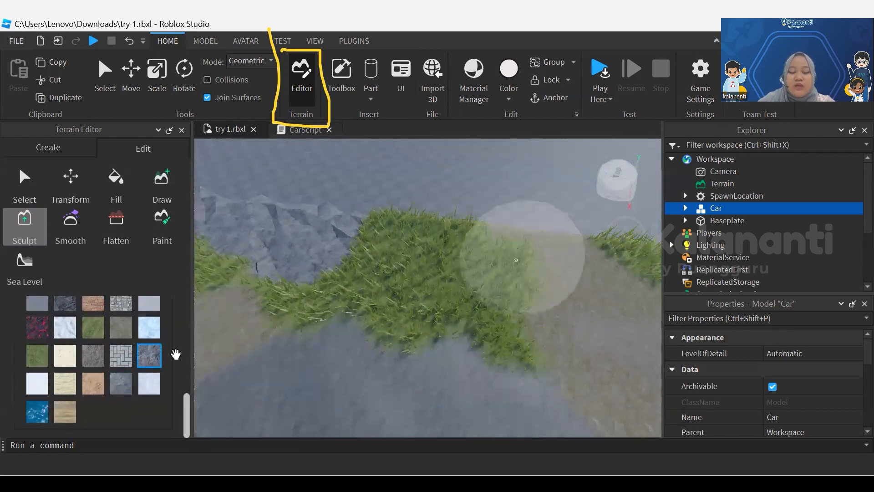
mouse_move(570, 256)
left_mouse_down()
mouse_move(490, 242)
mouse_move(584, 282)
left_mouse_up()
mouse_move(583, 283)
right_mouse_down()
mouse_move(497, 300)
mouse_move(538, 311)
mouse_move(491, 328)
right_mouse_up()
scroll(492, 327, "up", 3)
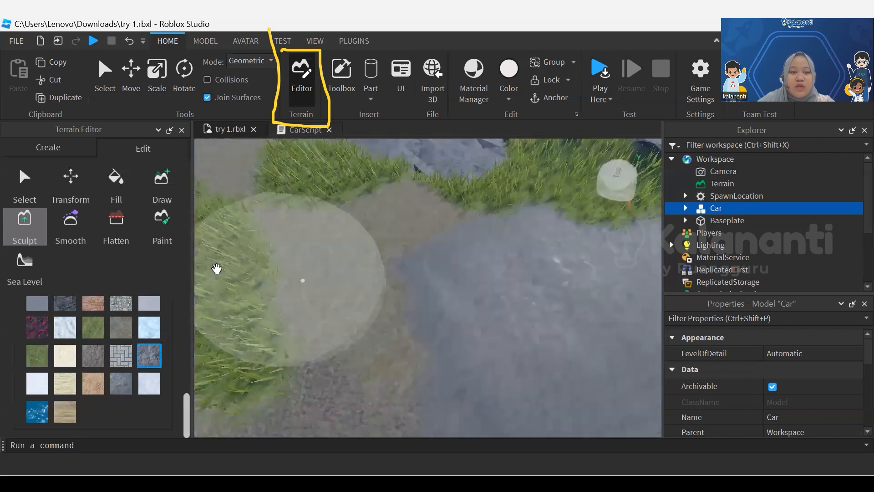
right_click_drag(463, 302, 316, 282)
Paint the ground between the caves with the green grass material, using the spherical Paint brush at size 6
left_click(170, 239)
scroll(316, 282, "down", 5)
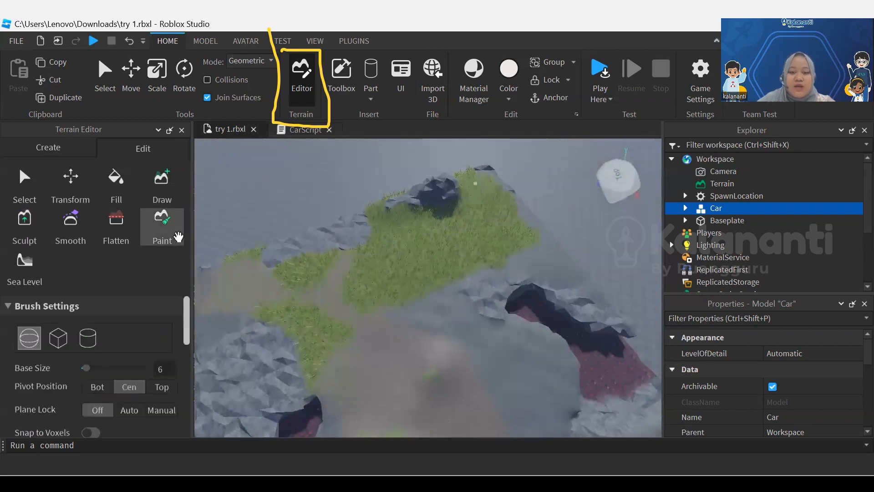
left_click_drag(601, 313, 493, 309)
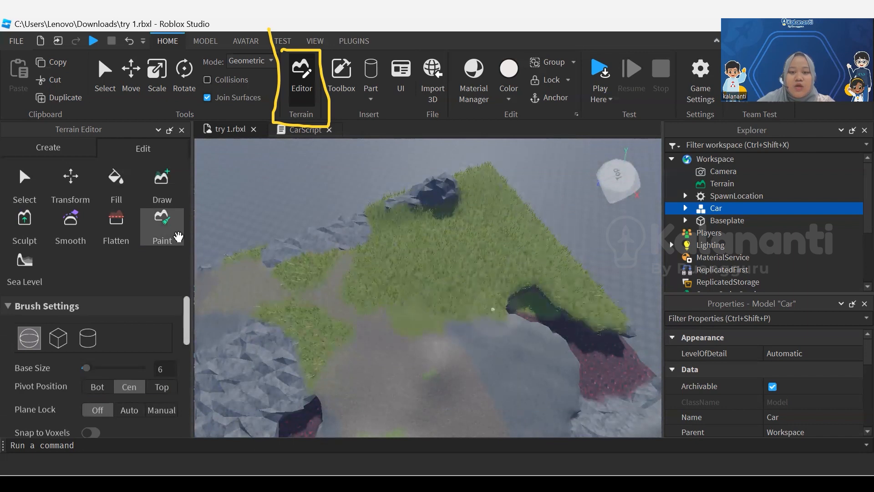
mouse_move(460, 350)
left_mouse_down()
mouse_move(549, 340)
mouse_move(586, 360)
mouse_move(566, 413)
left_mouse_up()
right_click_drag(537, 367, 383, 361)
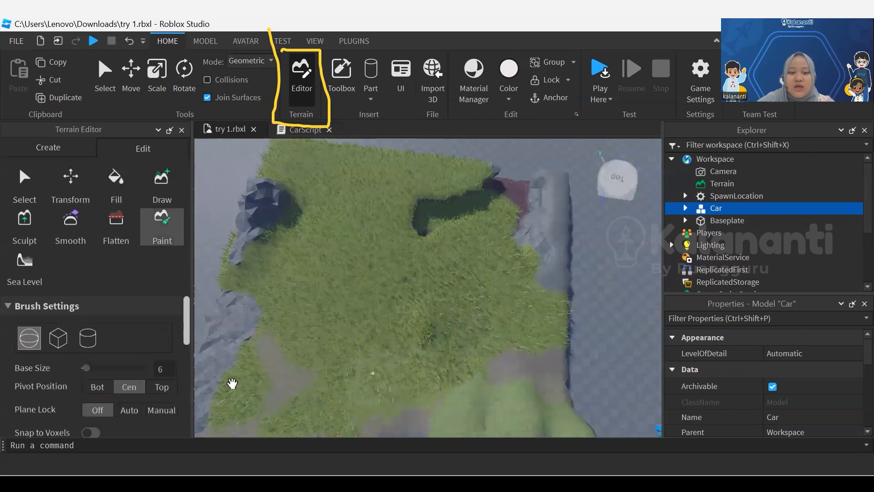
Paint a large rounded patch of tan sandstone in the middle of the grass
scroll(233, 369, "up", 5)
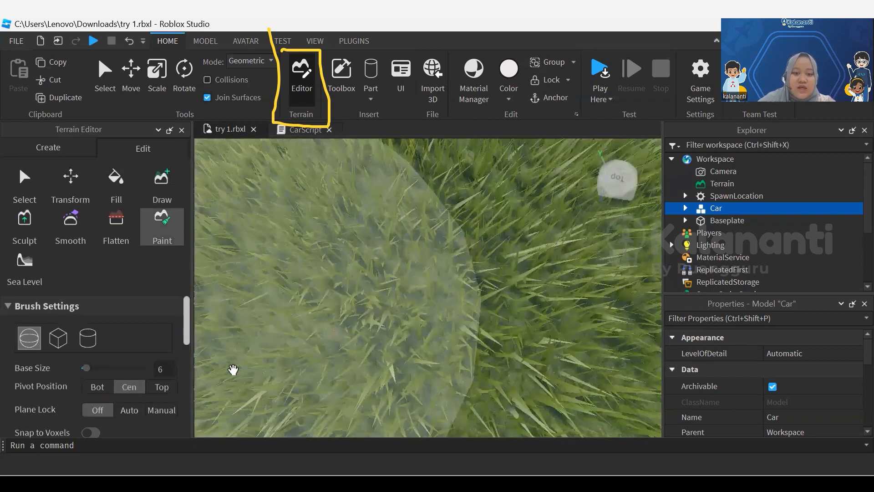
scroll(123, 391, "down", 5)
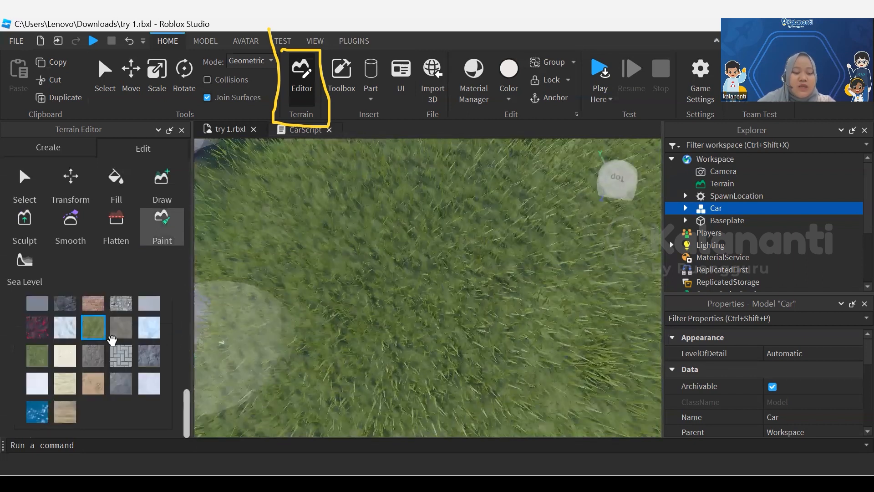
left_click(93, 385)
mouse_move(406, 299)
left_mouse_down()
mouse_move(451, 266)
mouse_move(464, 321)
left_mouse_up()
scroll(467, 311, "down", 5)
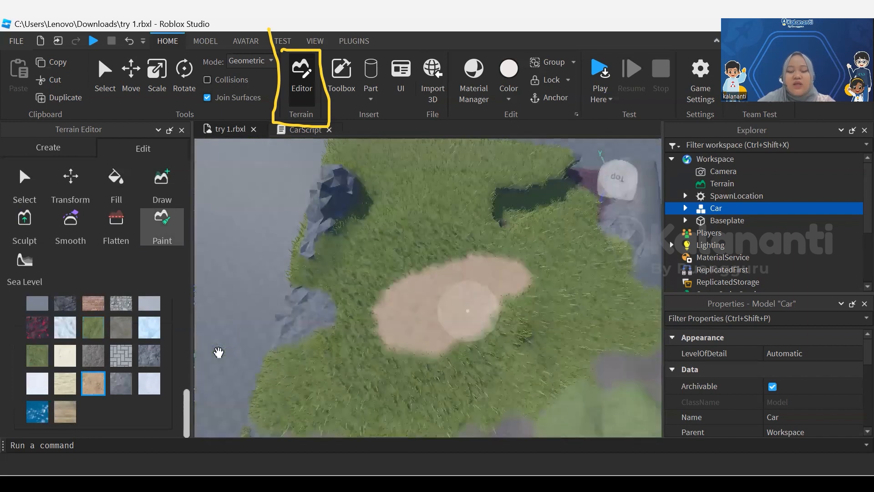
middle_click_drag(468, 311, 393, 246)
mouse_move(439, 255)
left_mouse_down()
mouse_move(444, 228)
mouse_move(387, 301)
mouse_move(362, 184)
left_mouse_up()
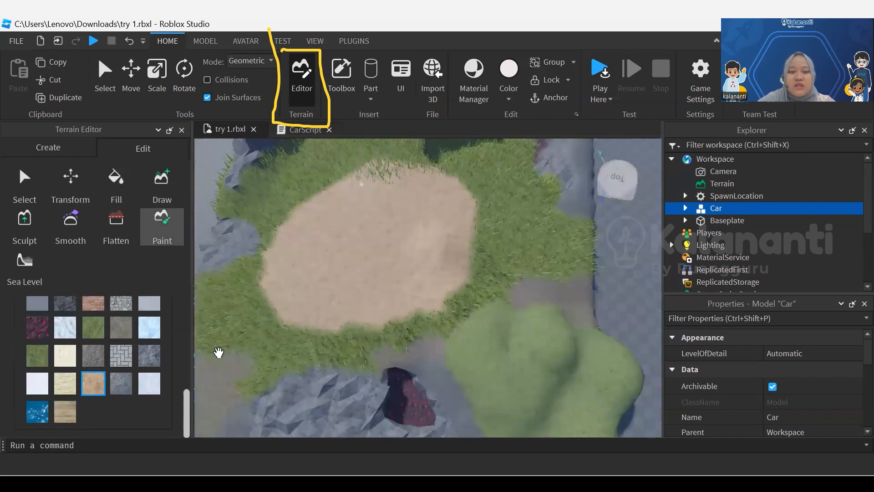
Smooth the creases of the leafy green hill with the Smooth tool at size 6, lowering its strength to 0.35
left_click(87, 224)
scroll(533, 328, "up", 2)
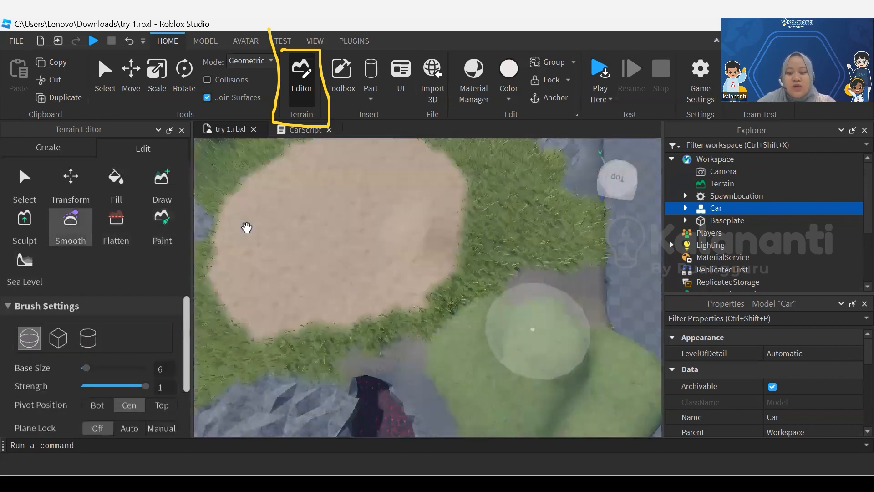
scroll(471, 339, "up", 2)
right_click_drag(470, 341, 440, 320)
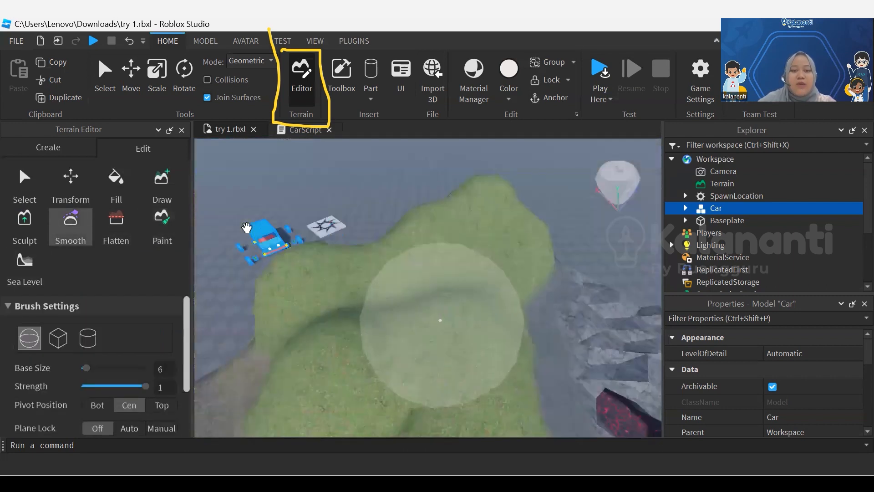
left_click(118, 386)
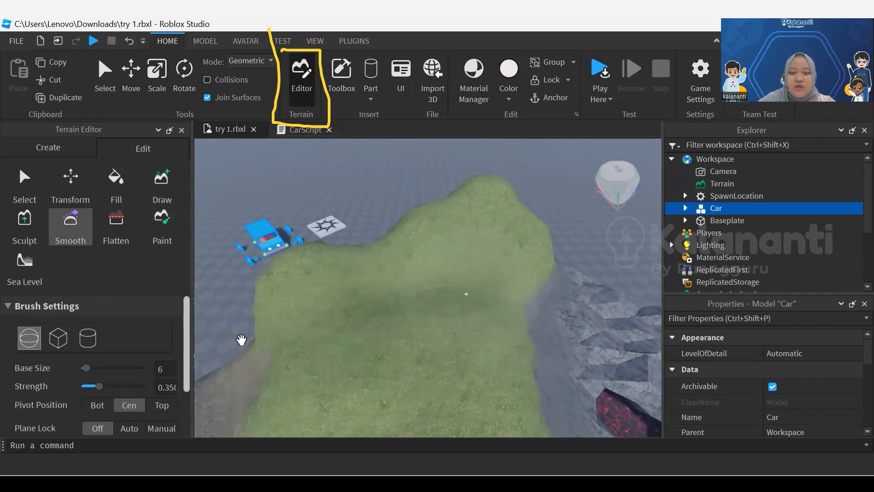
left_click_drag(423, 328, 483, 348)
left_click_drag(521, 324, 533, 301)
Examine the smoothed hill and its transition to the grass, the tan patch and the nearby cave from several angles
scroll(428, 361, "down", 4)
middle_click_drag(513, 316, 577, 279)
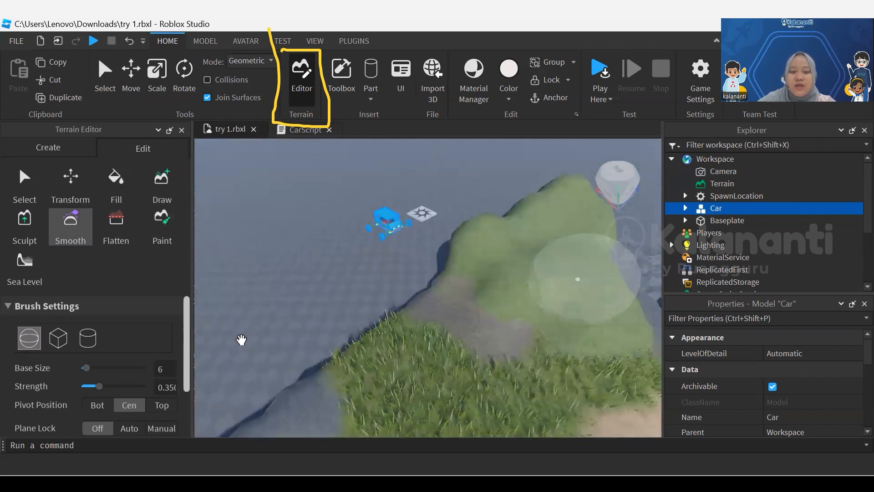
scroll(577, 279, "up", 3)
mouse_move(400, 277)
left_mouse_down()
mouse_move(376, 275)
mouse_move(427, 238)
mouse_move(436, 242)
mouse_move(377, 285)
mouse_move(359, 268)
mouse_move(419, 271)
mouse_move(528, 321)
left_mouse_up()
right_click_drag(241, 340, 241, 340)
scroll(241, 340, "down", 4)
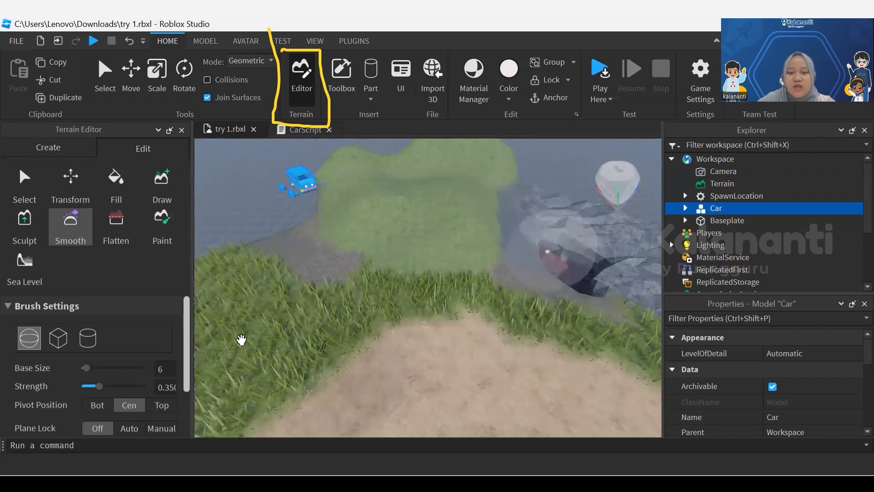
key("e")
key("e")
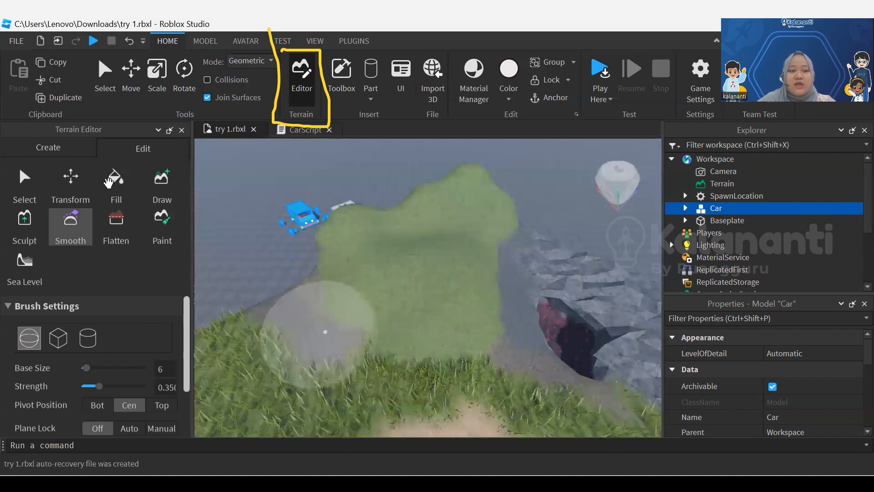
Look at the Flatten tool's modes and how its plane lies over the hill, the grass and the tan patch
left_click(24, 224)
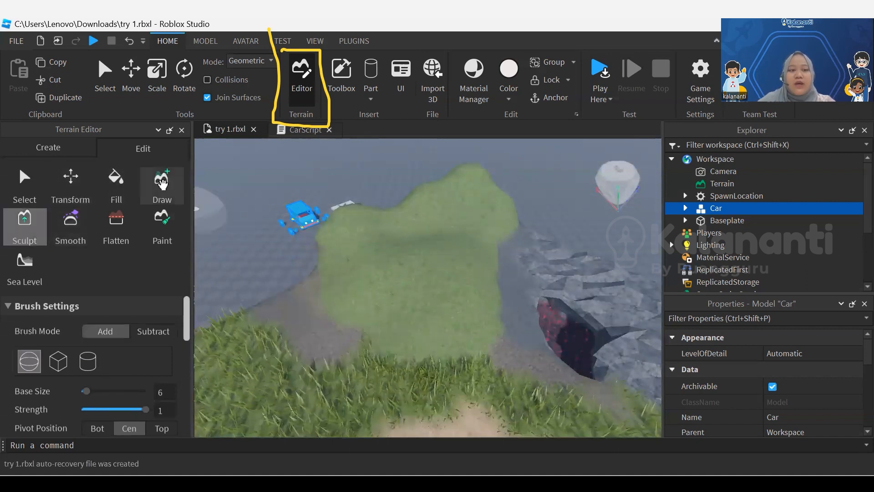
left_click(157, 230)
left_click(116, 232)
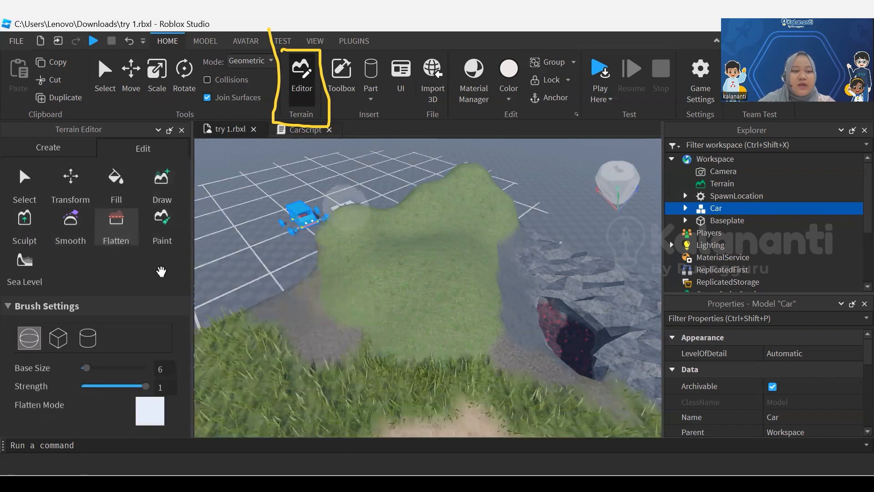
scroll(424, 351, "down", 4)
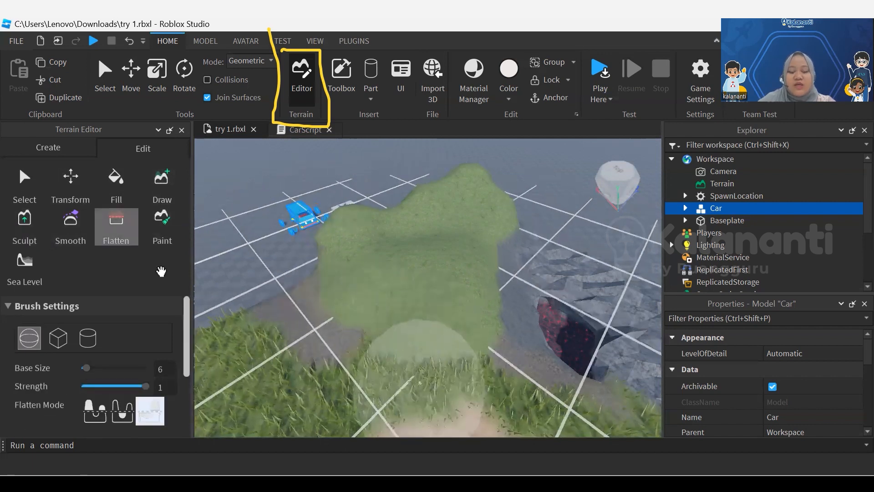
right_click_drag(423, 367, 445, 365)
scroll(446, 363, "down", 2)
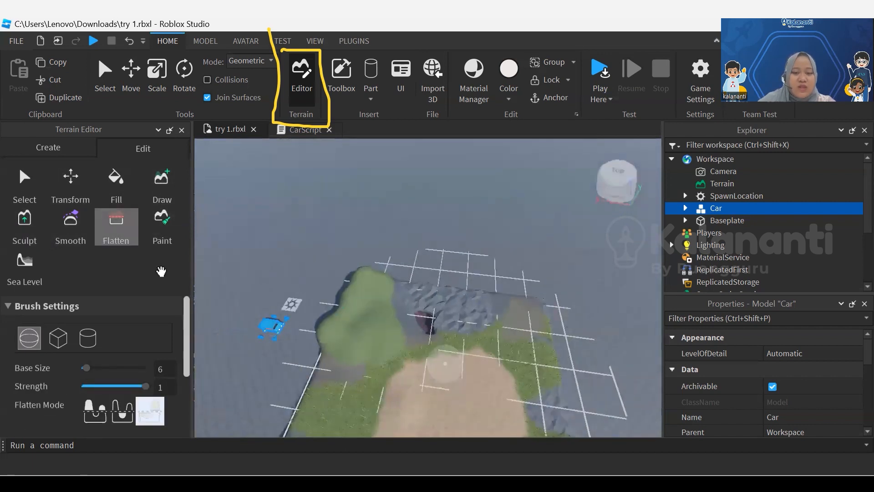
middle_click_drag(445, 363, 446, 291)
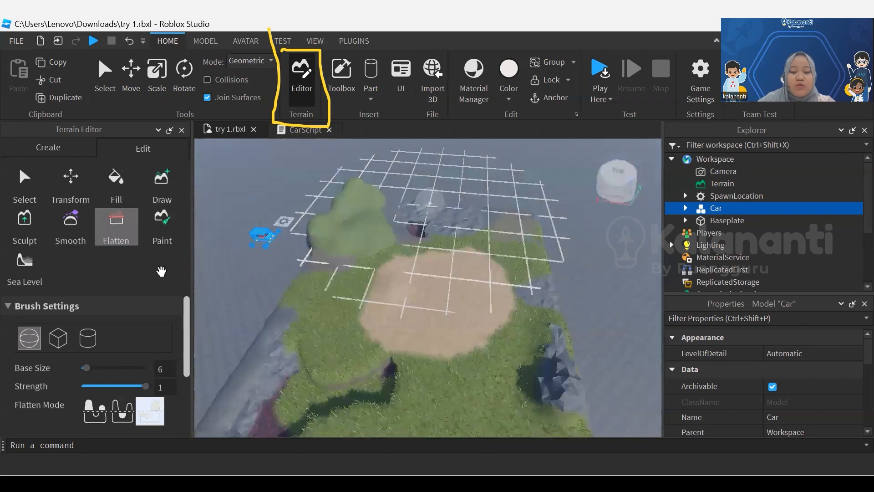
scroll(445, 293, "up", 5)
scroll(445, 293, "down", 4)
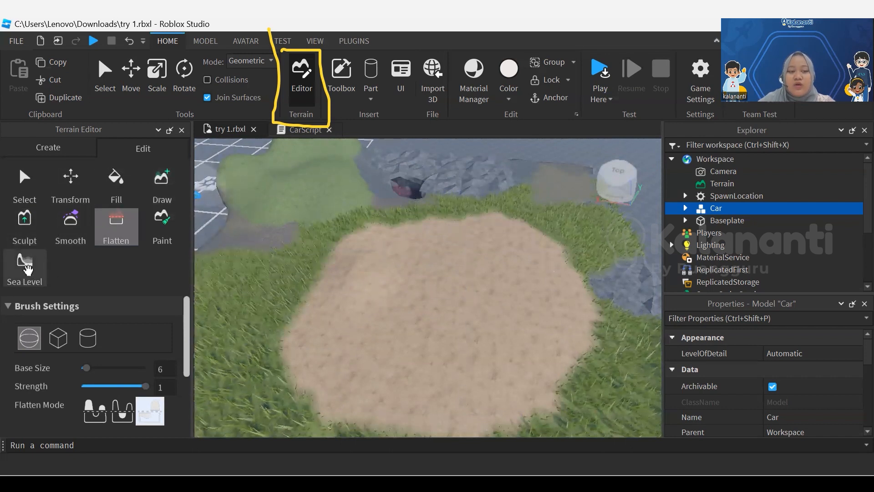
Place a Sea Level region over the tan patch at position -146, -30, -28, sized 124 in X and 53 in Y
left_click(23, 269)
scroll(219, 306, "down", 3)
left_click_drag(328, 230, 548, 252)
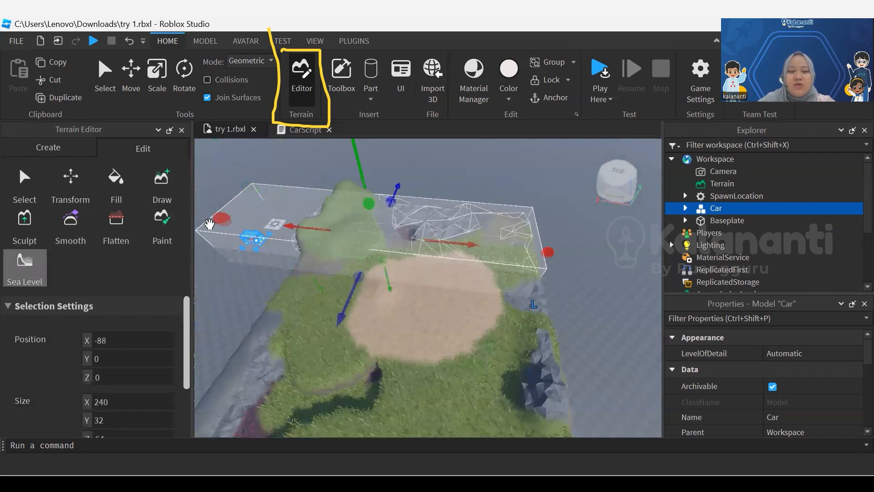
left_click_drag(229, 220, 359, 233)
left_click_drag(442, 285, 431, 367)
left_click_drag(448, 241, 440, 317)
right_click_drag(440, 317, 433, 262)
mouse_move(419, 246)
left_mouse_down()
mouse_move(416, 221)
mouse_move(419, 234)
left_mouse_up()
right_click_drag(230, 220, 229, 219)
Shrink the Sea Level region to 76 in X and 17 in Y, placing it at X -170, Y -48
scroll(230, 220, "up", 5)
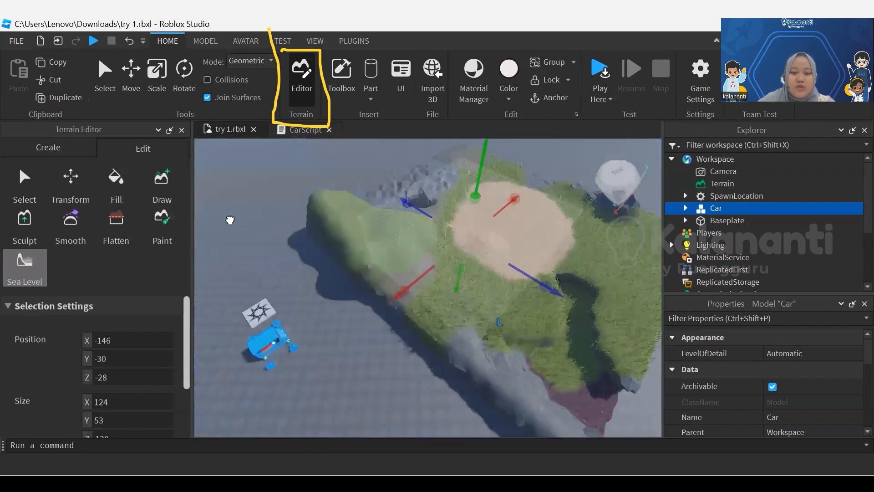
left_click_drag(401, 287, 449, 249)
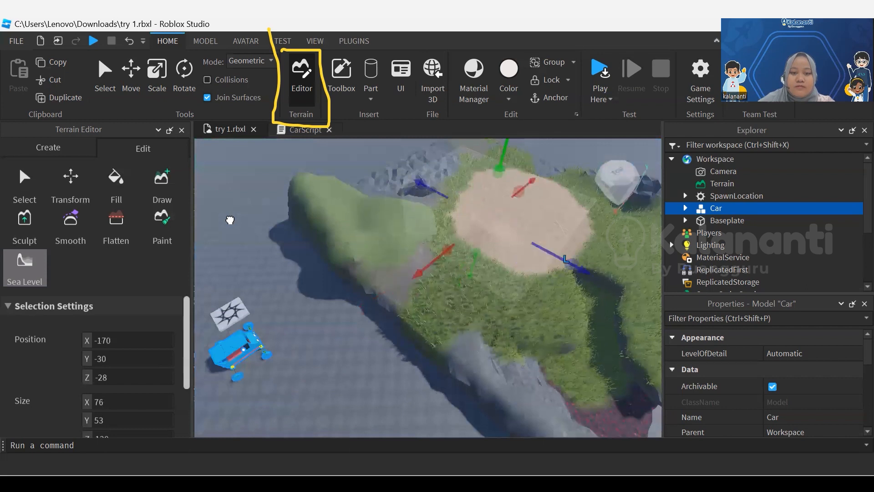
left_click_drag(499, 172, 484, 224)
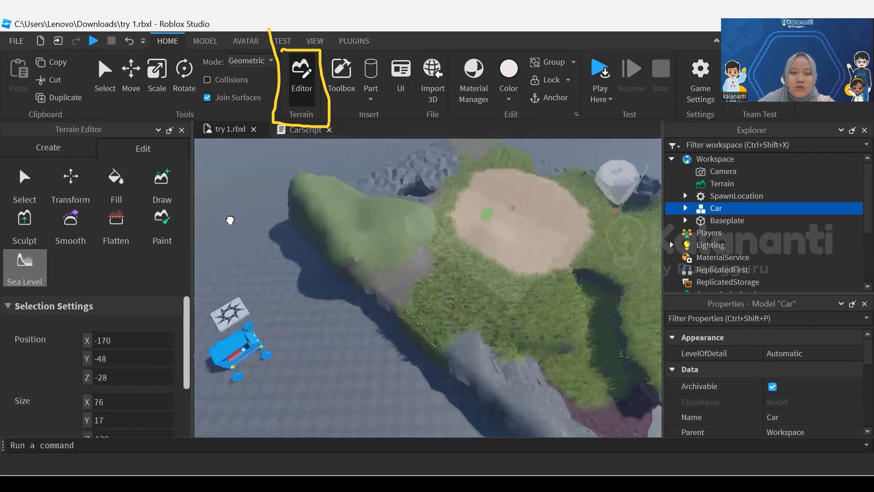
scroll(230, 220, "up", 2)
right_click_drag(230, 220, 260, 178)
scroll(230, 220, "up", 3)
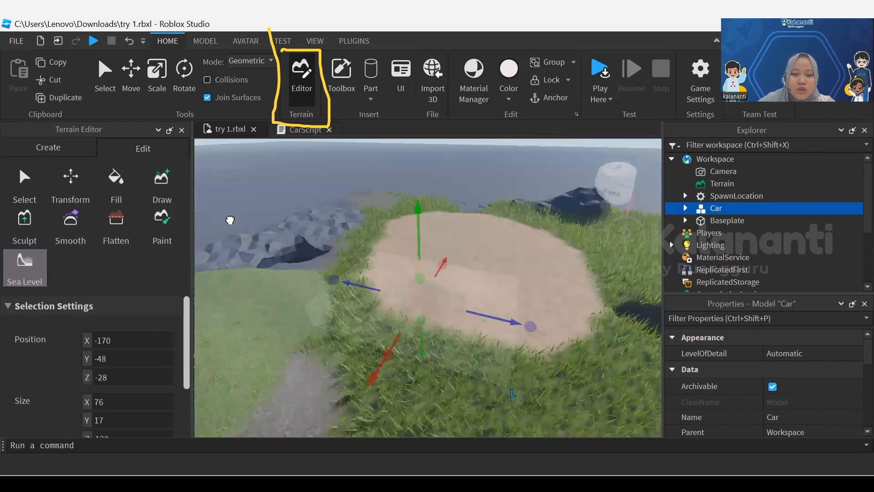
Extend the Sea Level region to 29 in Y and 136 in Z, with its Z position at -36
left_click_drag(421, 320, 424, 389)
left_click_drag(423, 358, 422, 346)
left_click_drag(420, 278, 420, 296)
left_click_drag(521, 351, 550, 357)
scroll(113, 369, "down", 3)
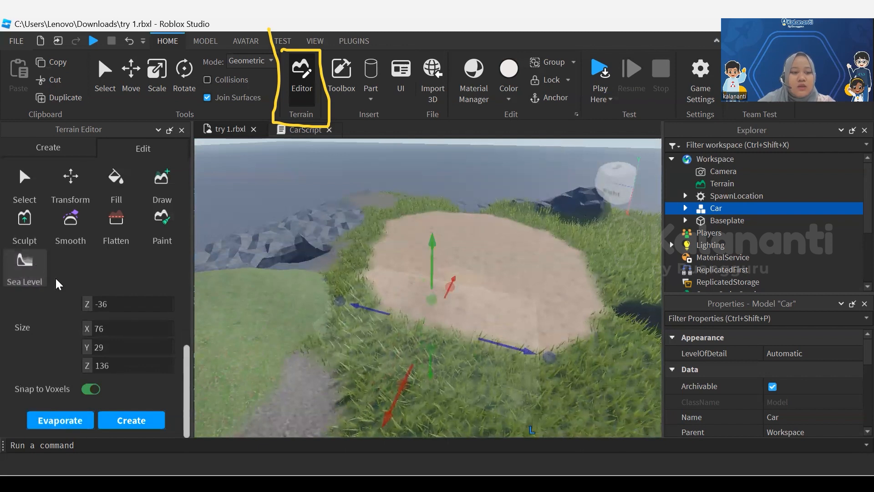
Raise the Sea Level region above the terrain surface and increase its Y size to 41
left_click_drag(433, 262, 433, 168)
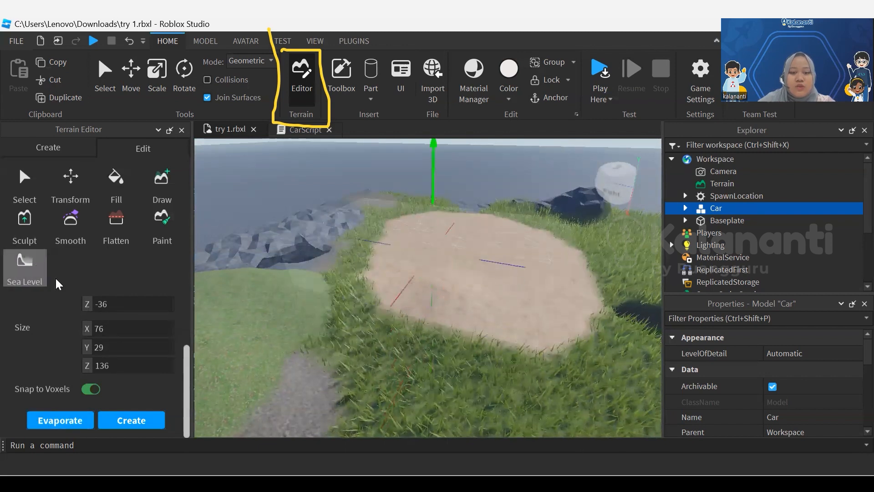
scroll(438, 210, "down", 5)
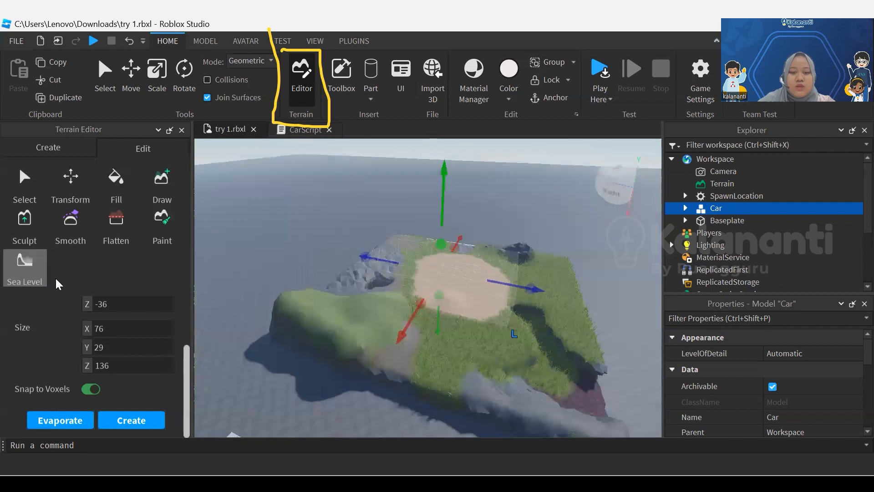
mouse_move(437, 274)
right_mouse_down()
mouse_move(482, 360)
mouse_move(482, 346)
mouse_move(407, 273)
right_mouse_up()
middle_click_drag(396, 191, 465, 275)
scroll(464, 276, "up", 4)
scroll(464, 276, "down", 2)
scroll(464, 275, "up", 3)
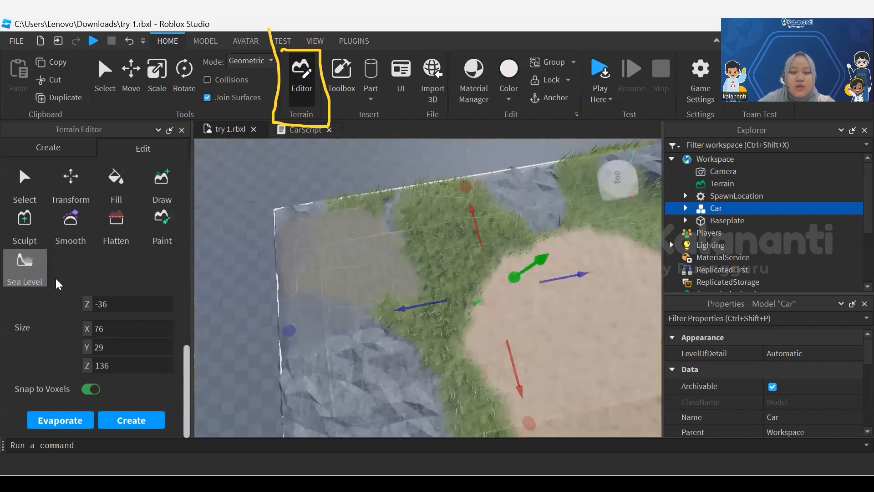
scroll(309, 292, "up", 3)
mouse_move(410, 292)
right_mouse_down()
mouse_move(319, 273)
mouse_move(410, 192)
right_mouse_up()
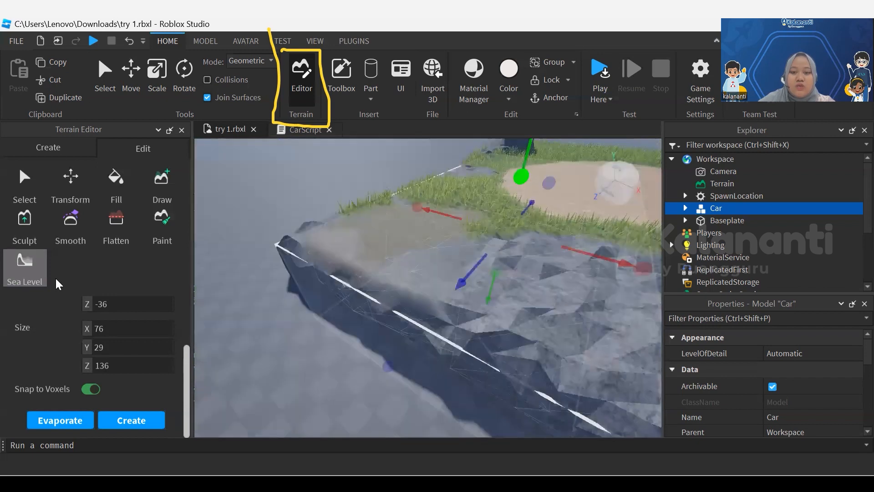
left_click_drag(522, 176, 530, 139)
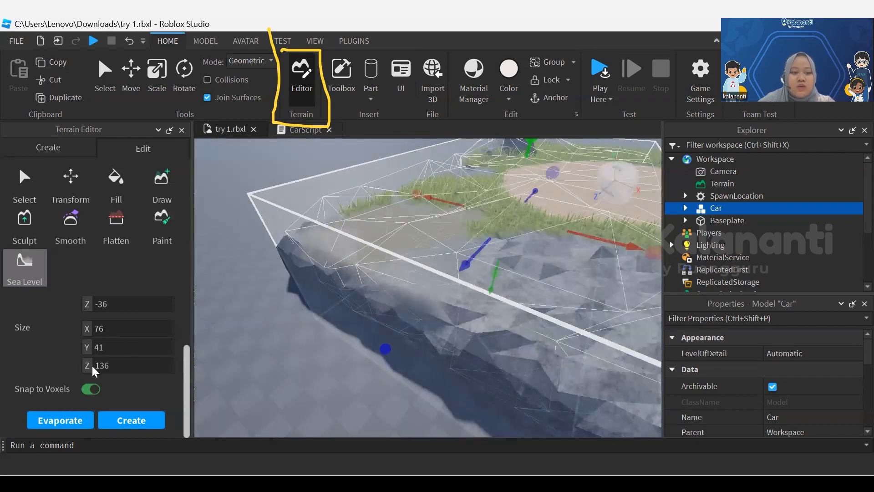
Try filling the 76 × 41 × 136 region with water, and undo the fill along with the last height change
left_click(121, 421)
scroll(197, 410, "down", 5)
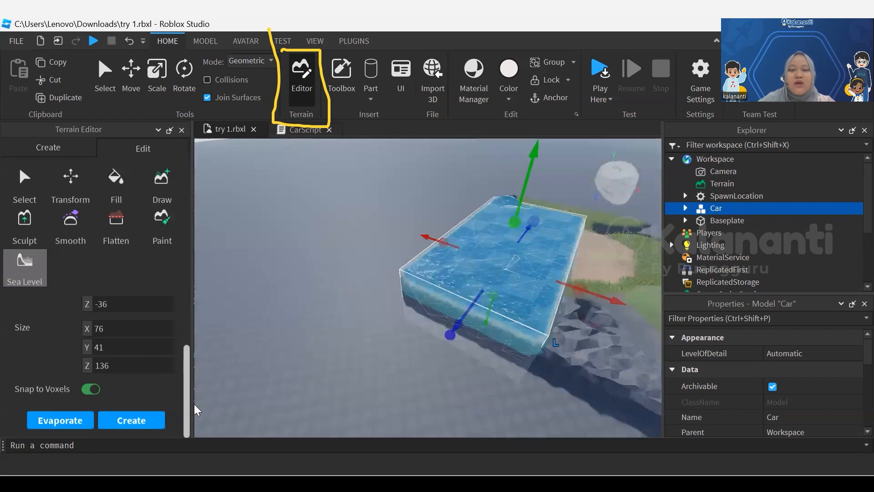
right_click_drag(410, 283, 492, 255)
scroll(428, 274, "up", 3)
mouse_move(410, 283)
right_mouse_down()
mouse_move(501, 274)
mouse_move(473, 289)
right_mouse_up()
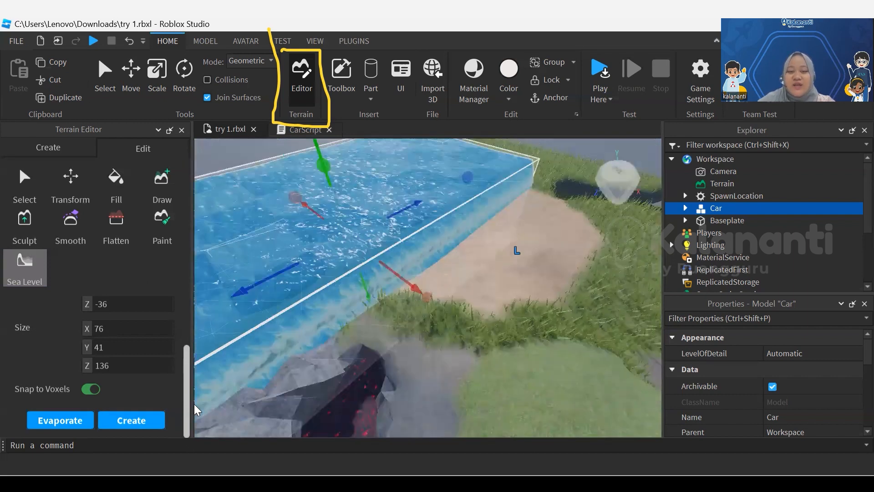
right_click_drag(196, 405, 150, 382)
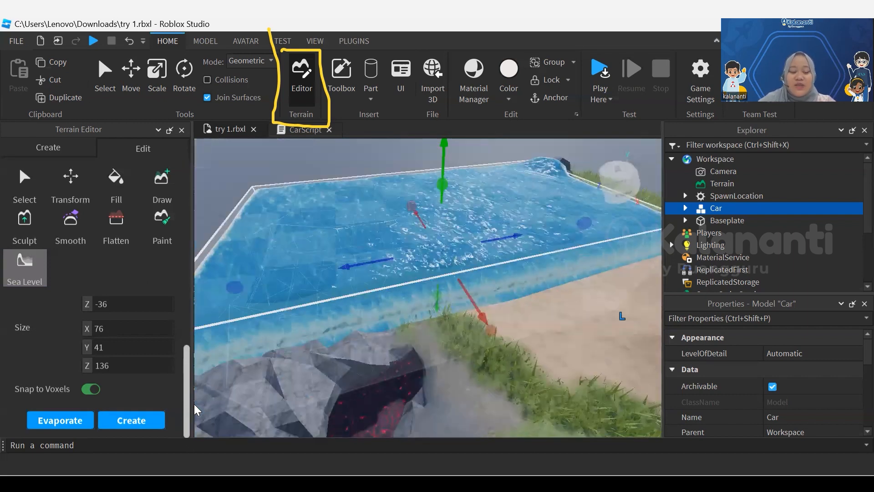
key("ctrl+z")
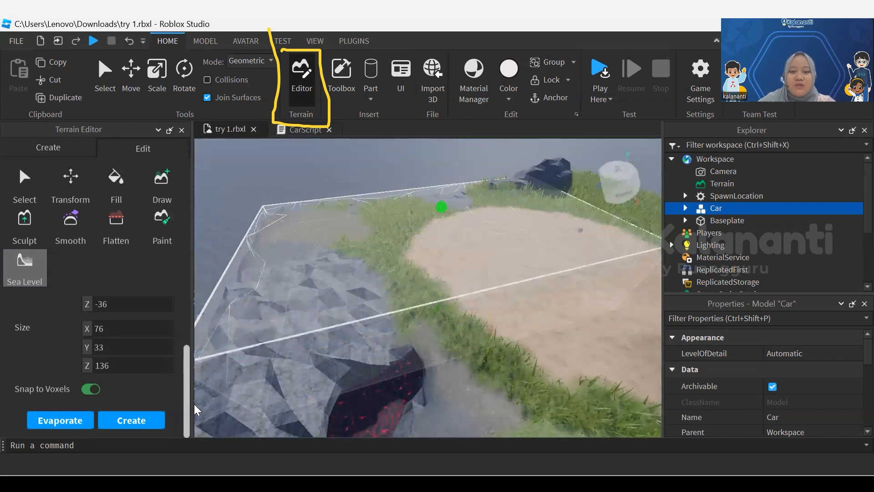
key("ctrl+y")
Shorten the Sea Level region to 68 in Z at position Z -70, and fill it with water beside the tan patch
left_click_drag(305, 295, 473, 270)
middle_click_drag(524, 278, 456, 307)
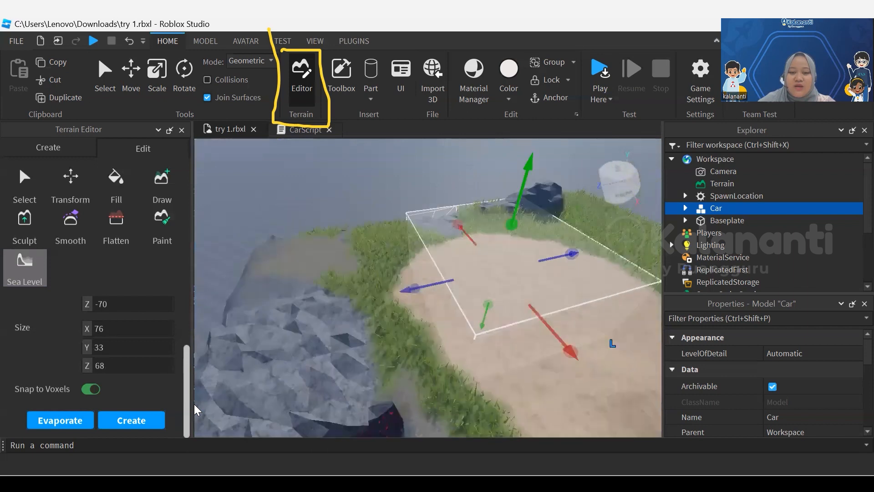
left_click(117, 420)
right_click_drag(212, 397, 212, 398)
scroll(212, 397, "up", 3)
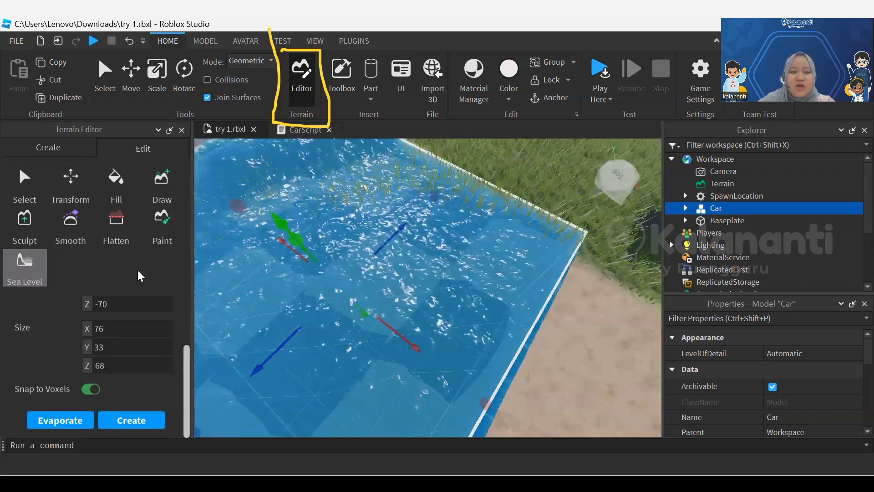
key("s")
key("a")
key("w")
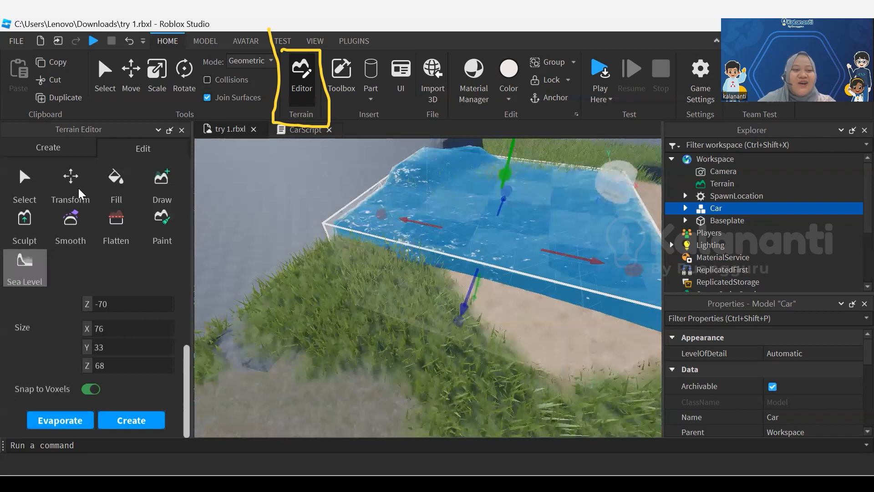
Sculpt a raised rock wall all the way around the water's edge with the Add brush at base size 6
left_click(24, 223)
scroll(155, 405, "down", 5)
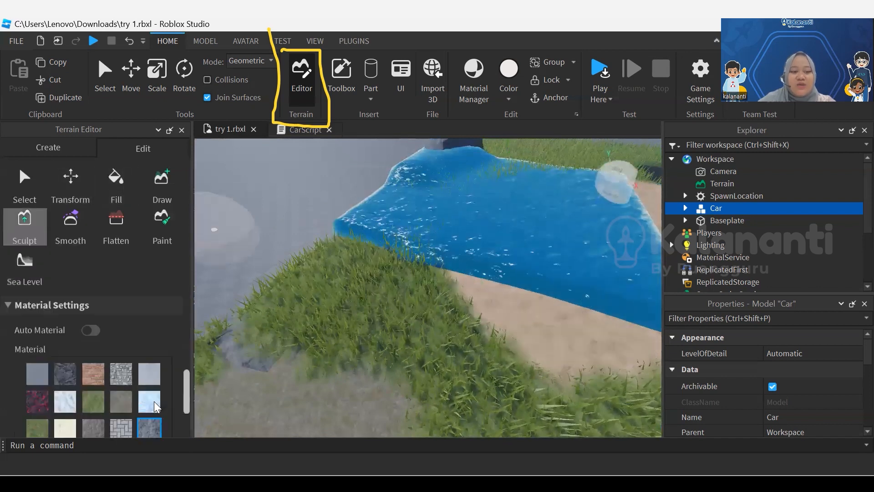
scroll(157, 406, "down", 3)
mouse_move(352, 245)
left_mouse_down()
mouse_move(339, 269)
mouse_move(444, 273)
mouse_move(472, 292)
left_mouse_up()
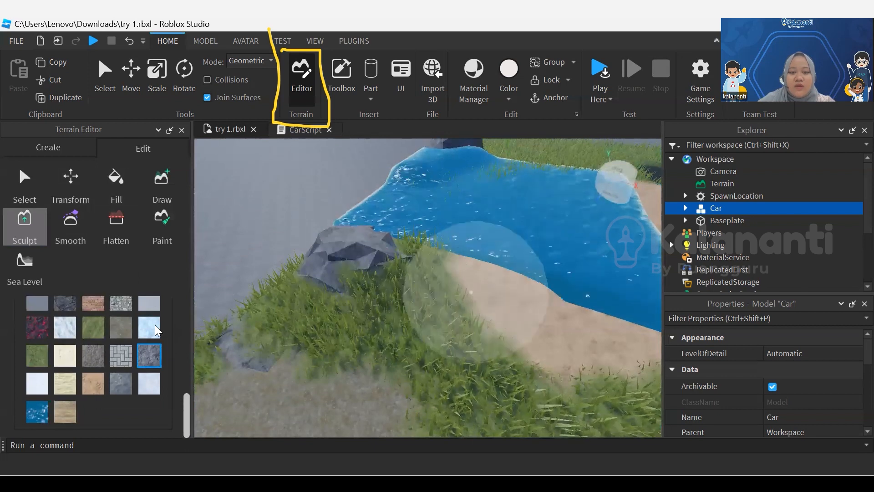
scroll(86, 360, "up", 8)
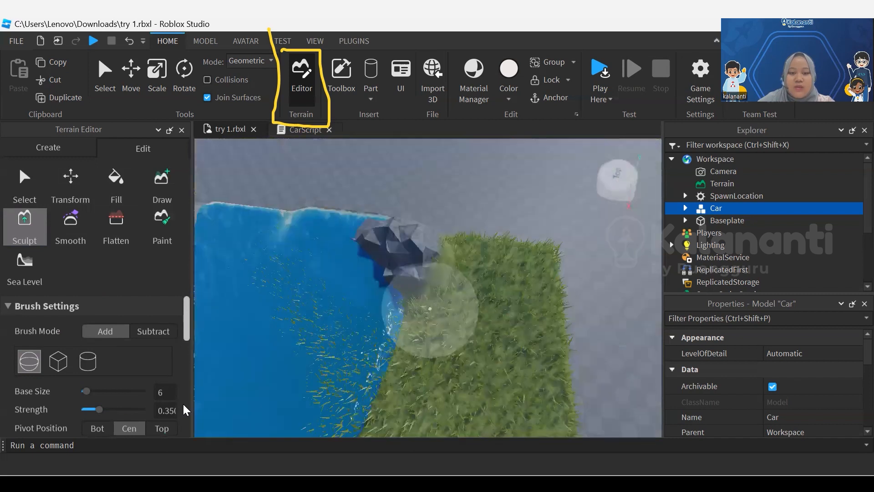
left_click_drag(412, 335, 390, 399)
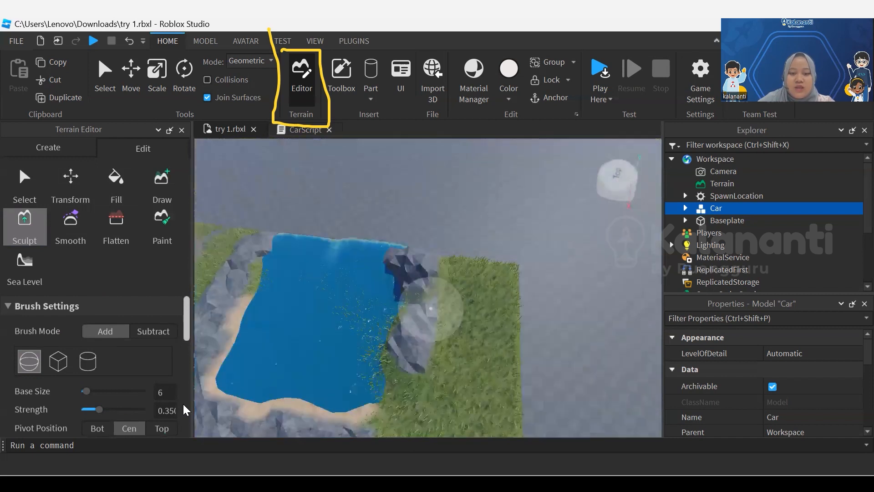
left_click_drag(396, 337, 414, 388)
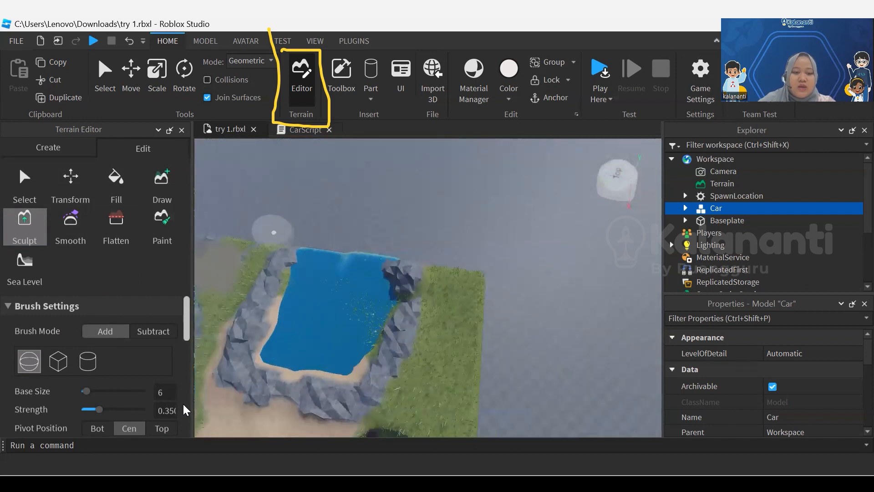
mouse_move(367, 259)
left_mouse_down()
mouse_move(289, 254)
mouse_move(327, 260)
left_mouse_up()
scroll(316, 348, "up", 5)
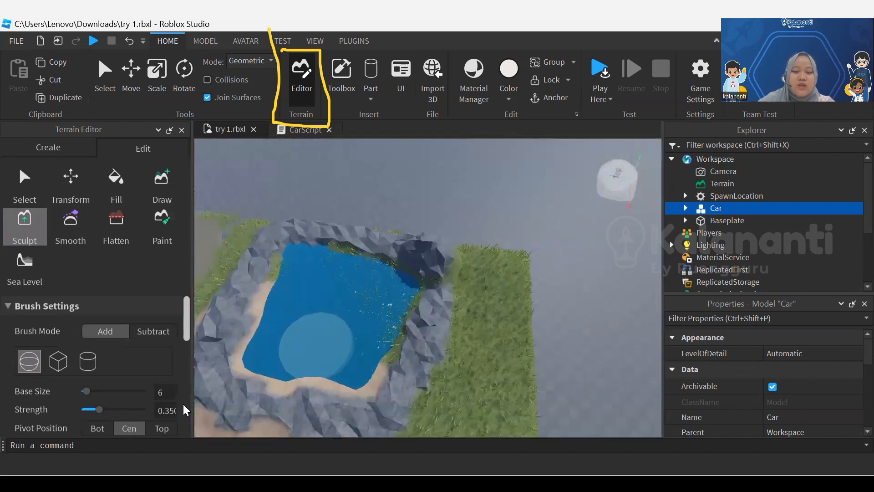
Examine the rock-walled pond, the surrounding terrain and the car from above and from ground level
scroll(319, 347, "down", 5)
right_click_drag(404, 289, 337, 292)
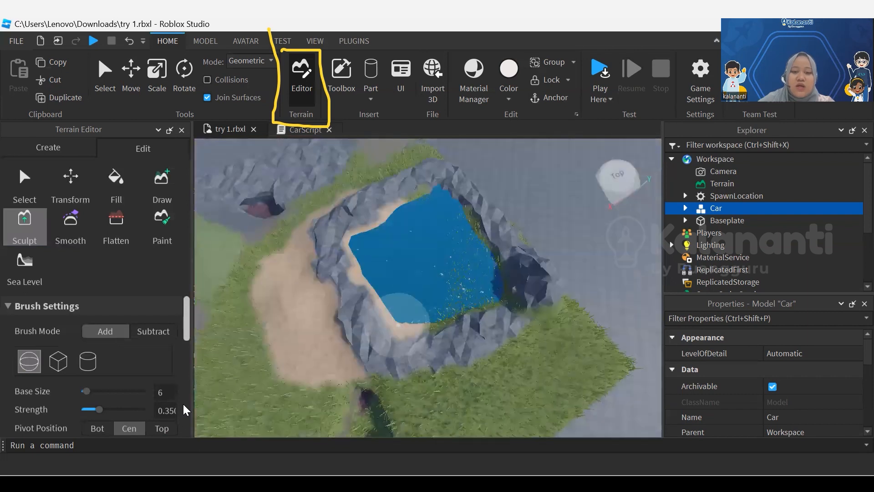
scroll(404, 289, "up", 4)
scroll(408, 290, "down", 5)
scroll(408, 290, "down", 5)
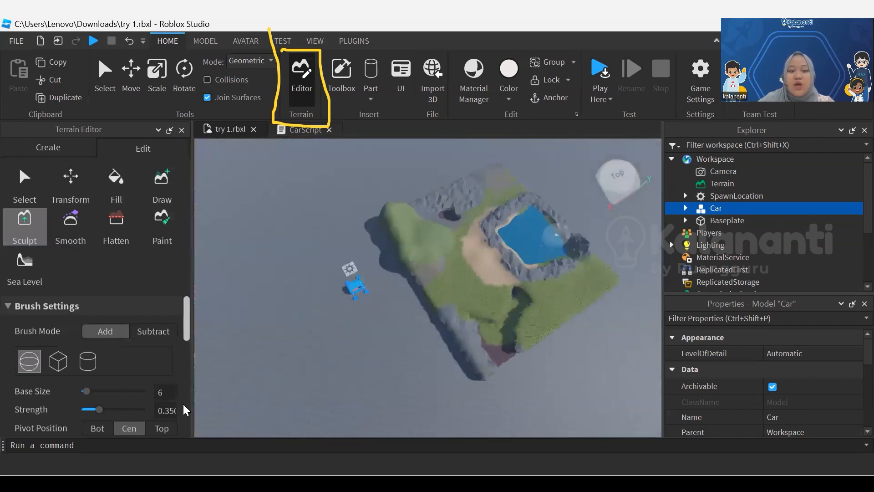
scroll(363, 309, "up", 6)
scroll(364, 309, "down", 5)
middle_click_drag(365, 316, 623, 229)
right_click_drag(400, 279, 376, 290)
scroll(385, 296, "up", 6)
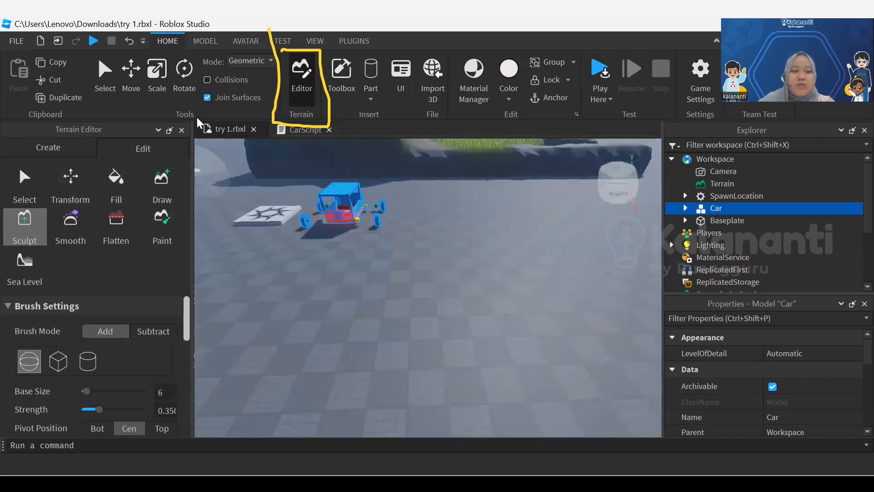
Close the Terrain Editor and move the car away from the terrain and spawn location onto open baseplate
left_click(181, 131)
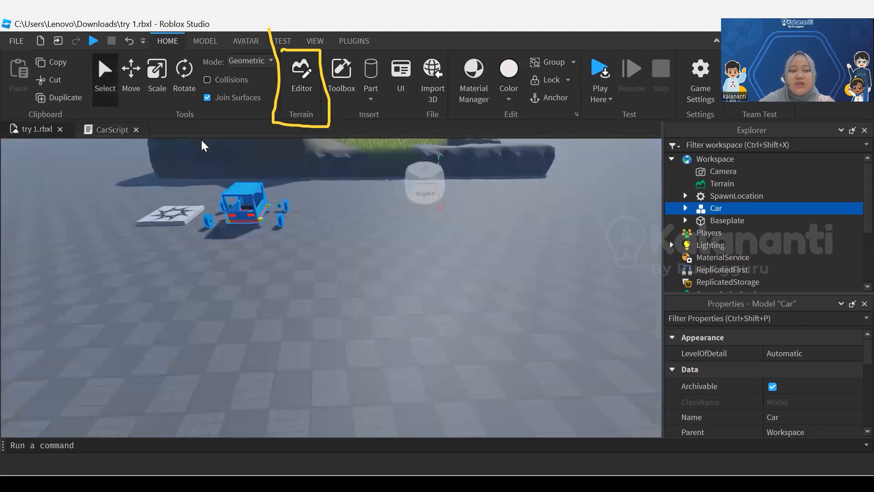
left_click_drag(246, 205, 257, 293)
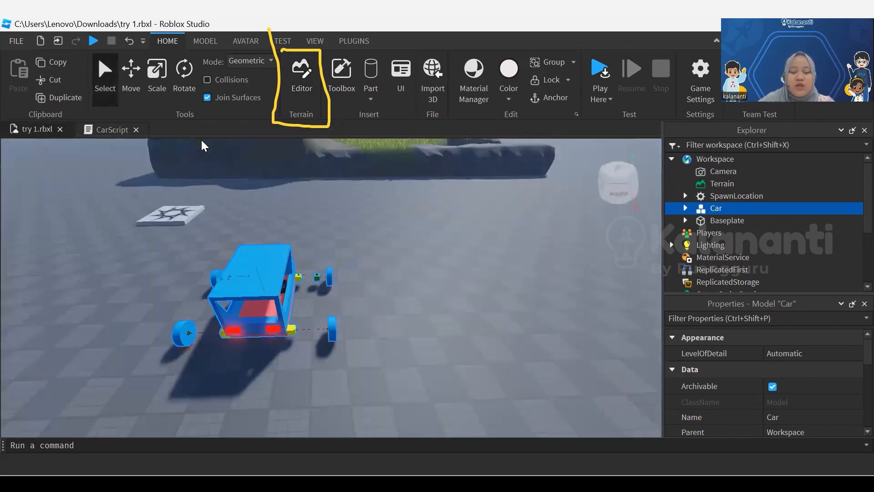
right_click_drag(258, 294, 223, 346)
scroll(258, 293, "down", 4)
right_click_drag(201, 140, 300, 123)
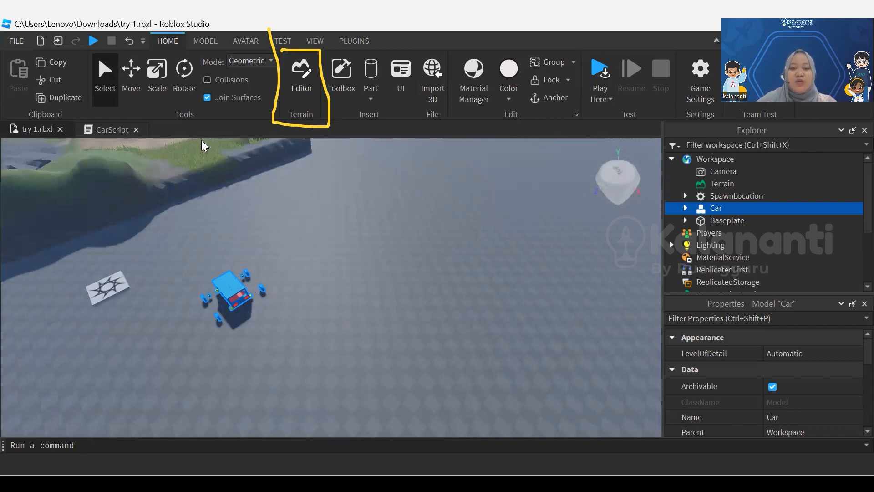
Insert a block part near the car and raise it above the baseplate
left_click(371, 98)
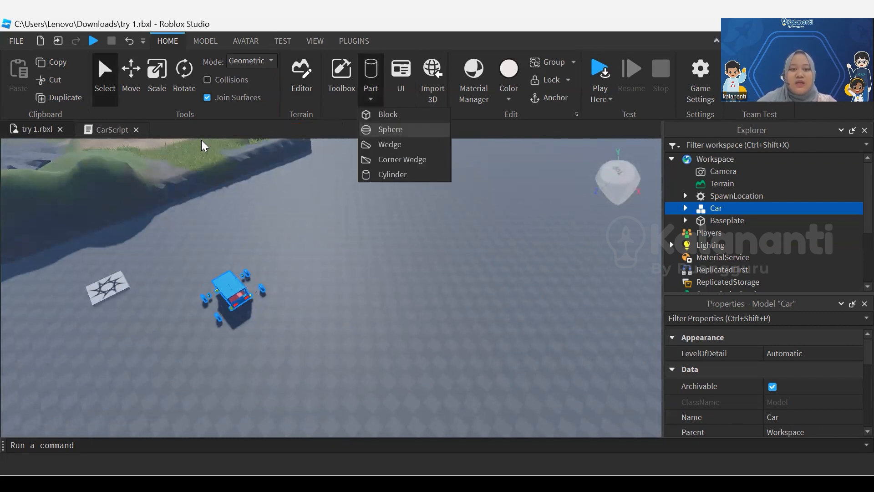
left_click(390, 114)
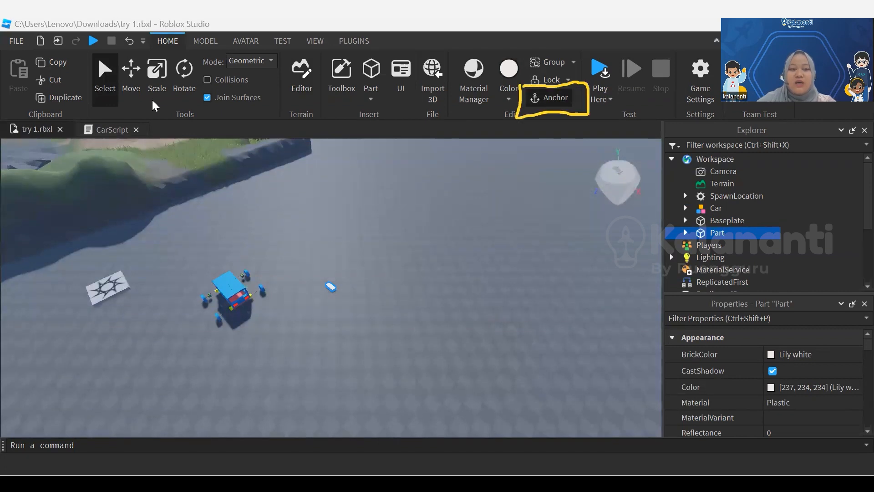
key("f")
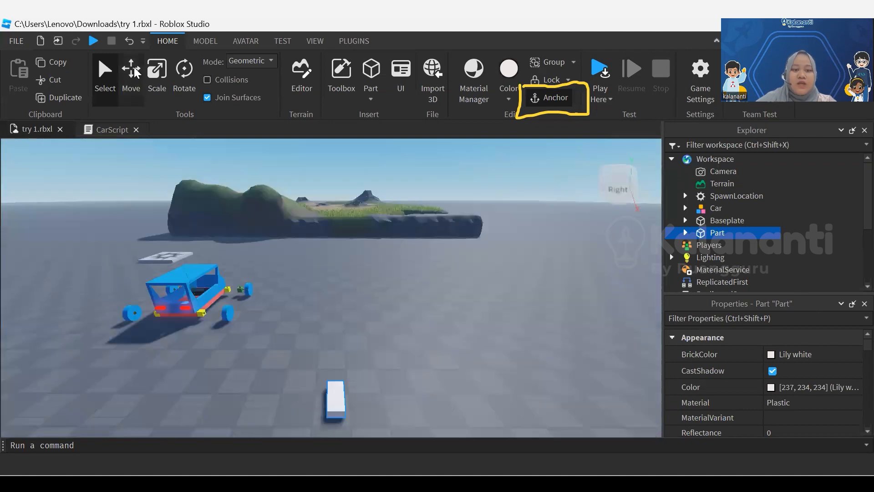
left_click(134, 68)
left_click_drag(336, 353, 337, 206)
right_click_drag(337, 206, 359, 246)
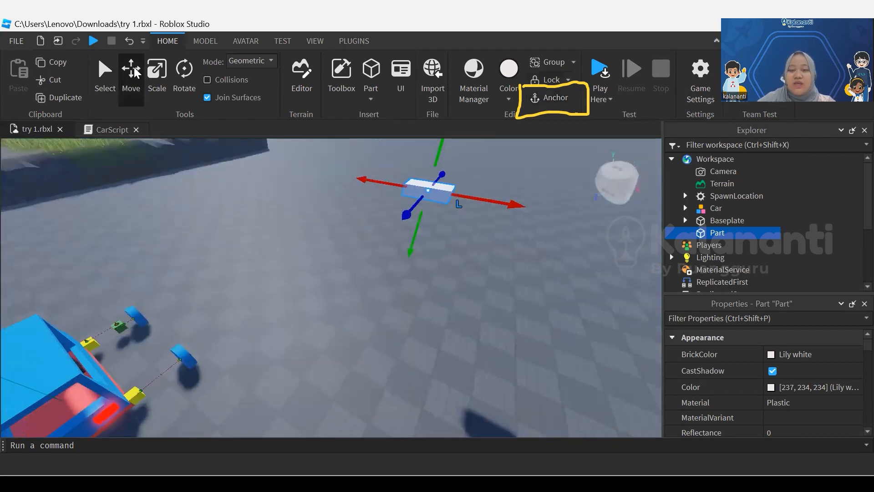
Test how the raised block behaves in a Run simulation, and stop the simulation
left_click(601, 100)
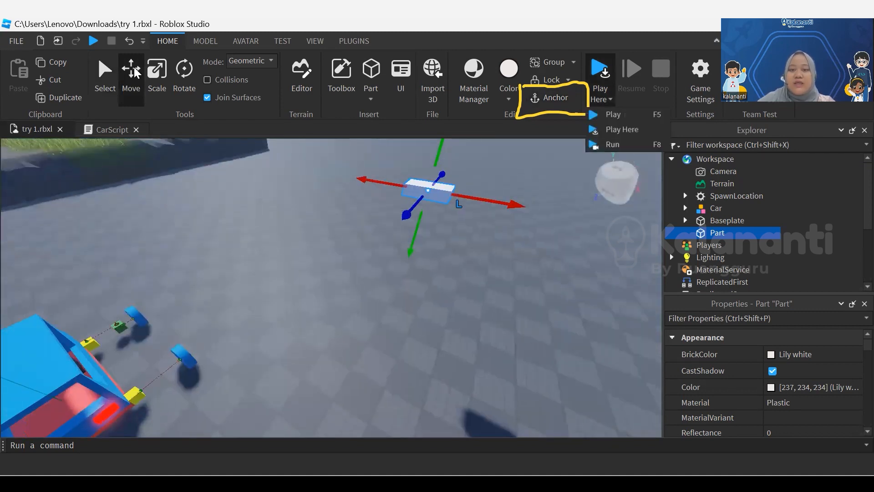
left_click(618, 144)
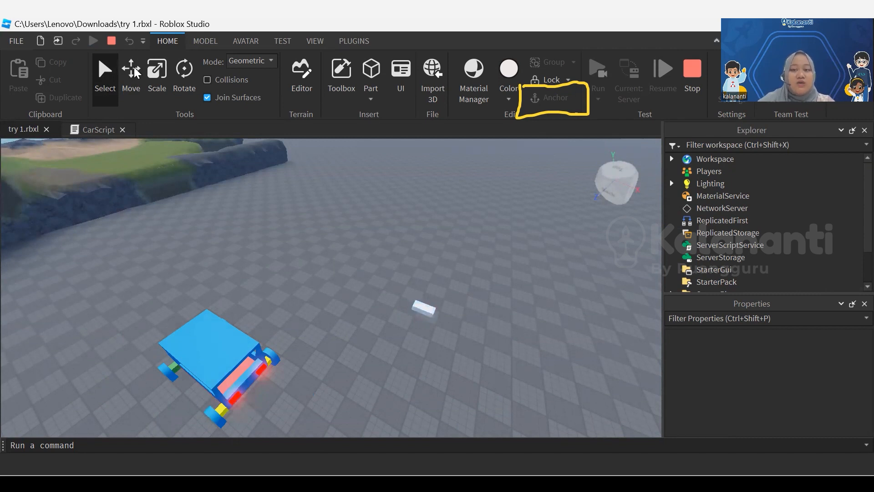
key("shift+F5")
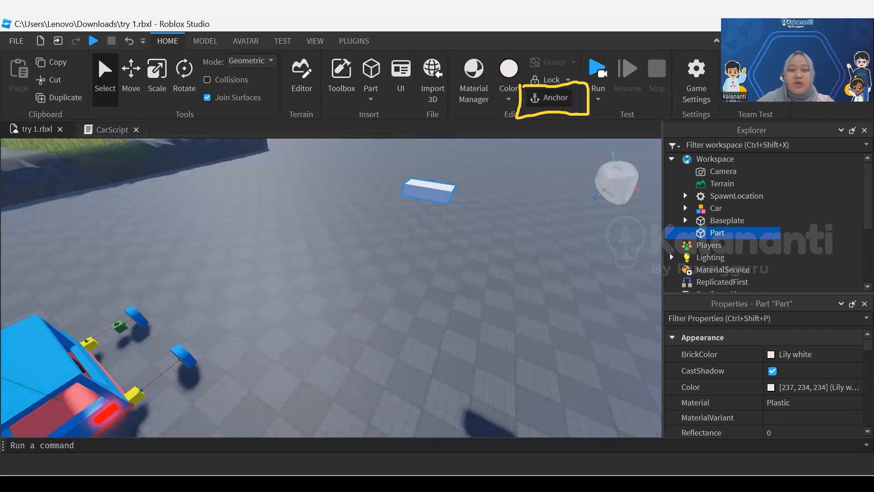
Lower the block to the ground and scale it into a wide, flat slab in front of the car
right_click_drag(196, 143, 215, 140)
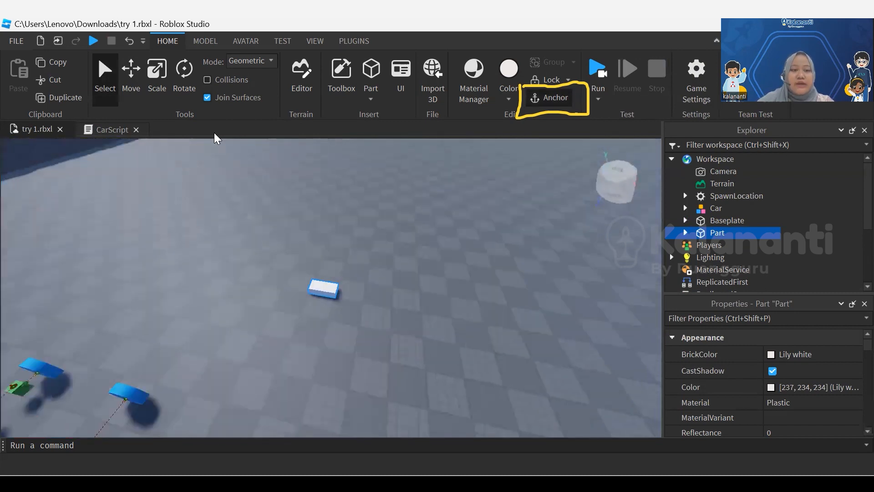
left_click(137, 68)
left_click(157, 73)
left_click_drag(351, 293, 647, 349)
scroll(487, 355, "down", 4)
mouse_move(487, 355)
right_mouse_down()
mouse_move(551, 401)
mouse_move(547, 364)
mouse_move(460, 346)
right_mouse_up()
left_click_drag(417, 246, 550, 299)
mouse_move(471, 396)
left_mouse_down()
mouse_move(416, 352)
mouse_move(441, 356)
left_mouse_up()
right_click_drag(440, 319, 533, 287)
scroll(365, 273, "up", 1)
left_click(342, 274)
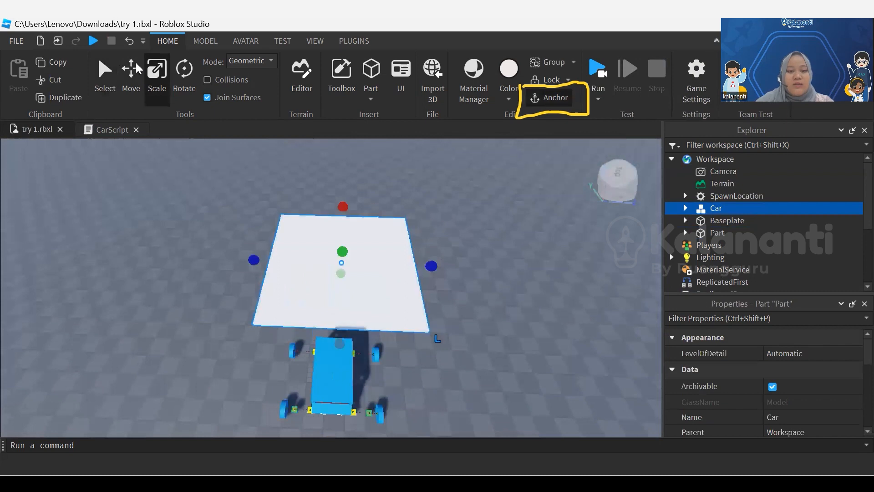
Adjust the slab's width and position so it lines up with the front of the car
mouse_move(431, 267)
left_mouse_down()
mouse_move(390, 264)
mouse_move(404, 265)
mouse_move(398, 265)
left_mouse_up()
left_click(126, 68)
right_click_drag(301, 291, 332, 321)
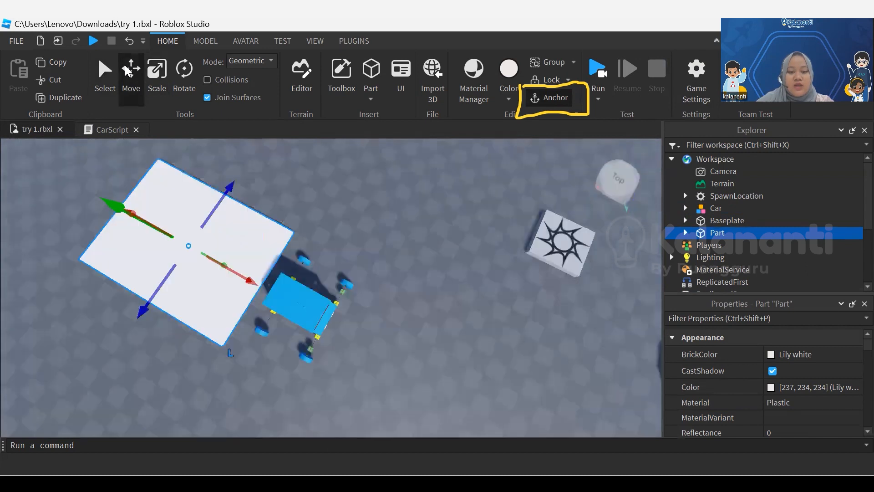
scroll(333, 321, "up", 5)
scroll(334, 316, "down", 5)
middle_click_drag(333, 317, 507, 342)
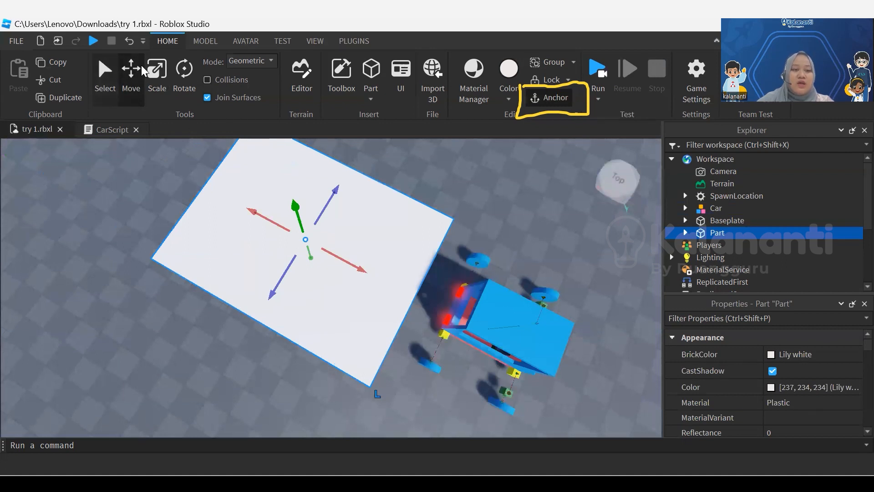
Scale the slab narrower from one side so its width suits the car, and deselect it
left_click(156, 75)
left_click_drag(246, 334, 247, 328)
left_click_drag(524, 325, 570, 297)
right_click_drag(247, 329, 247, 329)
left_click(247, 329)
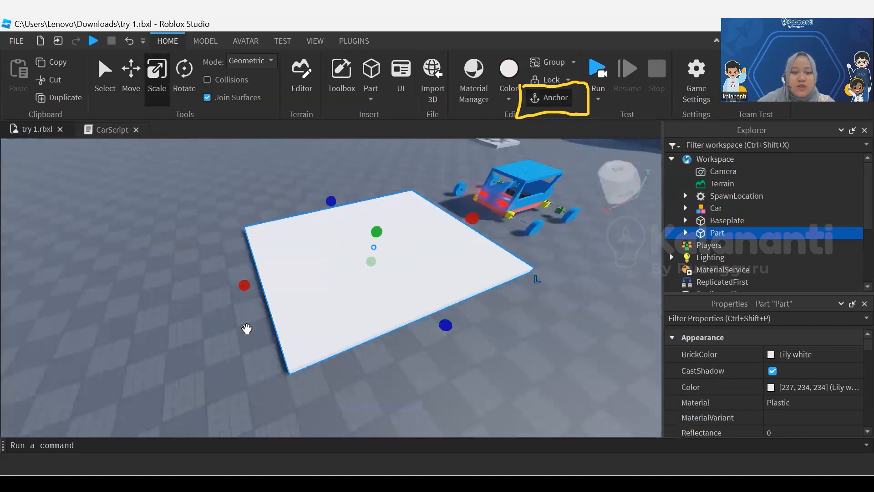
left_click(205, 42)
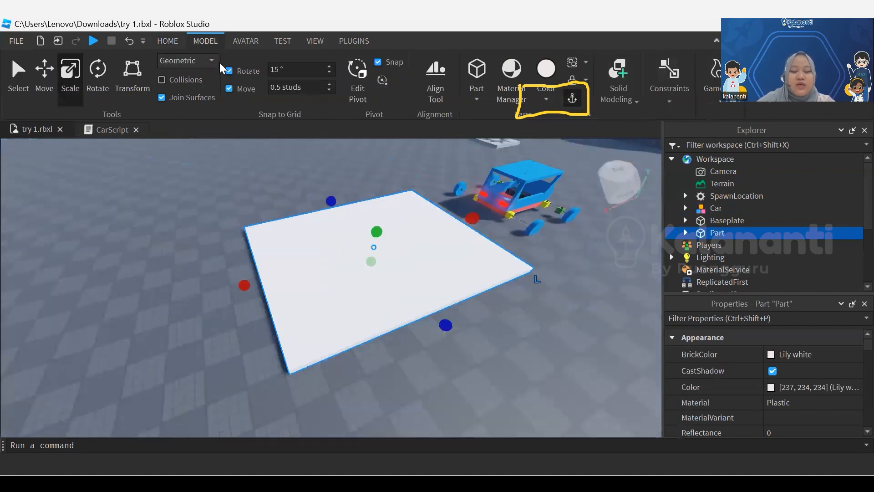
left_click_drag(331, 200, 343, 214)
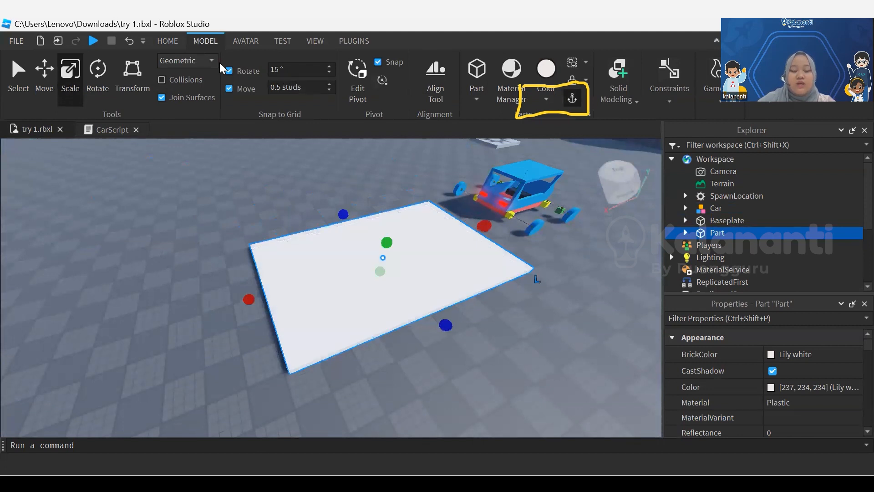
right_click_drag(343, 214, 343, 214)
left_click_drag(317, 198, 327, 205)
left_click(409, 219)
Try Fossil as the slab's color and settle on Smoky grey
mouse_move(343, 291)
right_mouse_down()
mouse_move(296, 282)
mouse_move(291, 292)
right_mouse_up()
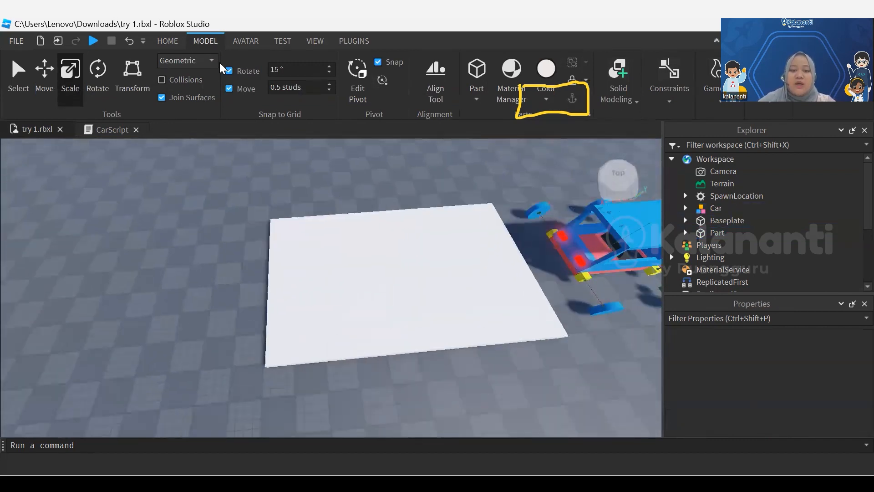
middle_click_drag(394, 269, 432, 325)
left_click(432, 326)
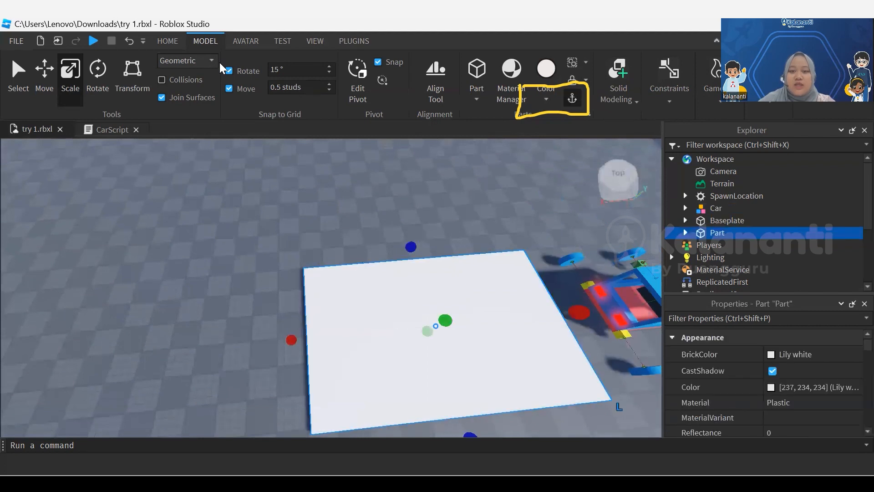
left_click(546, 96)
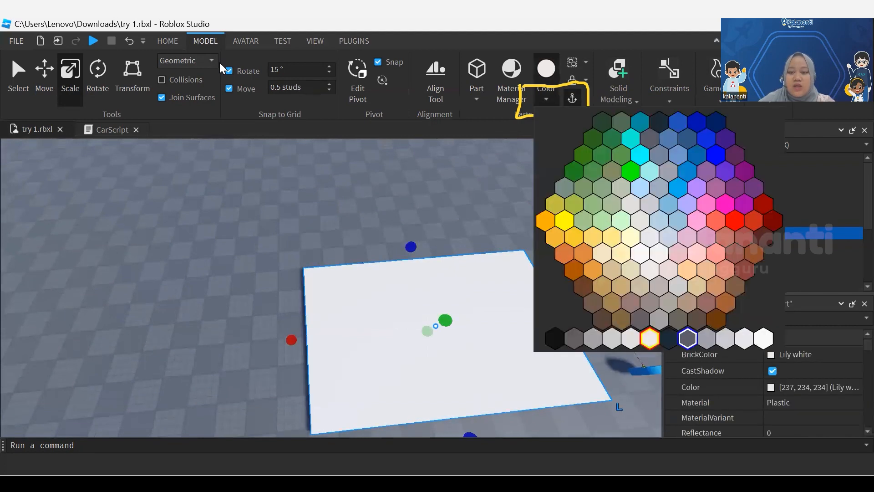
left_click(706, 338)
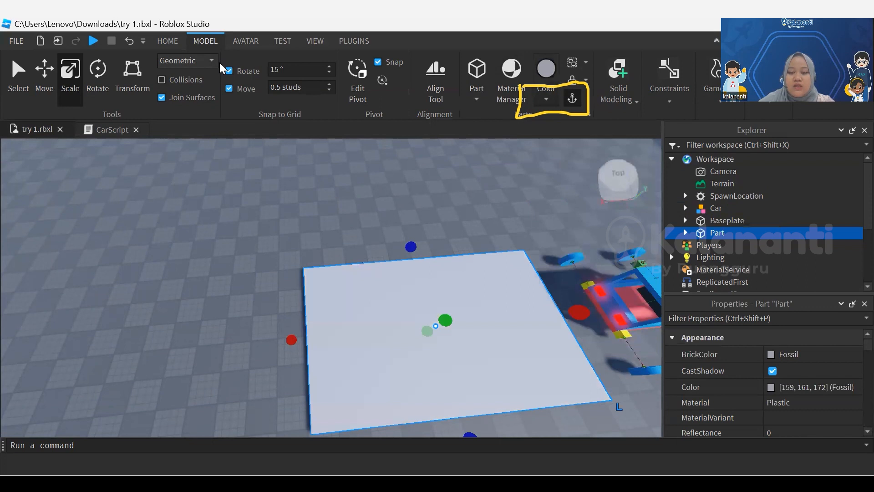
left_click(546, 96)
left_click(600, 338)
Lengthen the grey slab away from the car into a long road strip
scroll(437, 319, "down", 3)
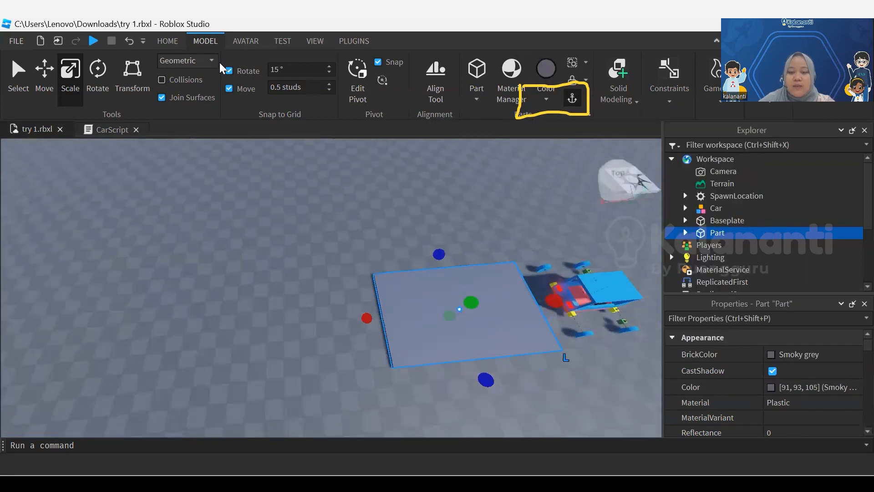
right_click_drag(437, 282, 428, 297)
left_click_drag(376, 301, 4, 313)
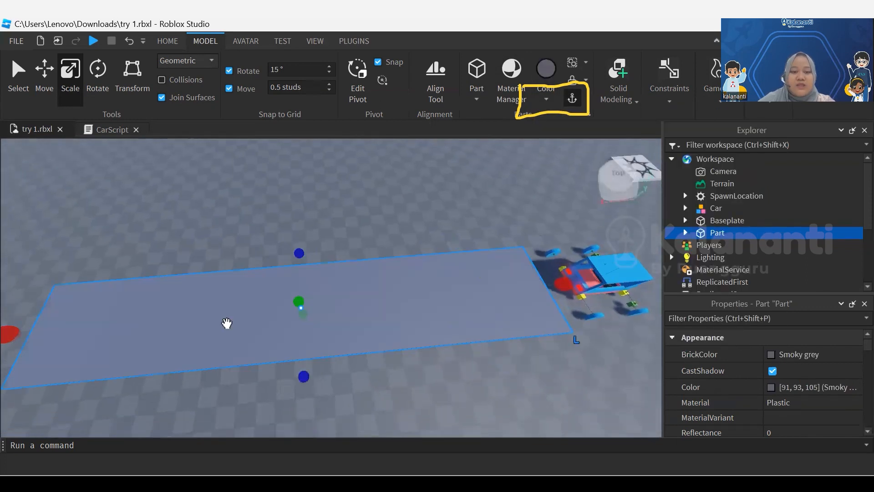
scroll(239, 337, "down", 2)
right_click_drag(240, 338, 241, 338)
left_click(240, 337)
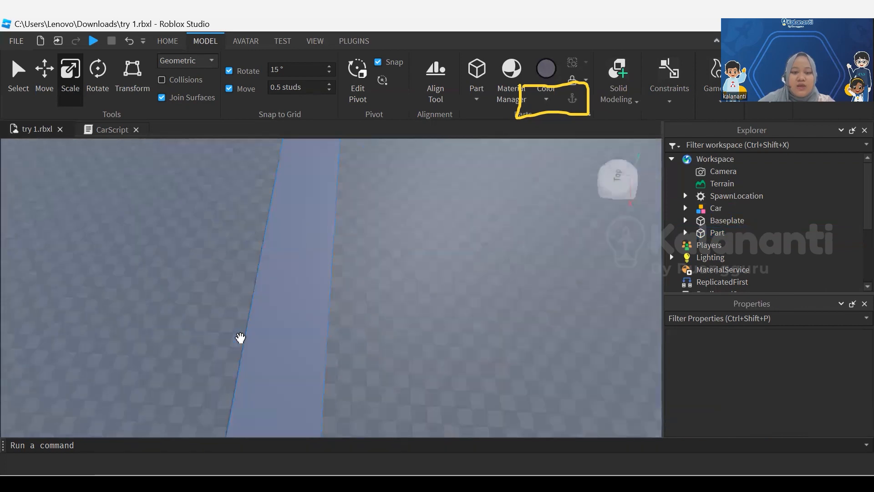
Duplicate the road strip and move the copy alongside the original to widen the road
scroll(241, 338, "down", 3)
left_click(323, 296)
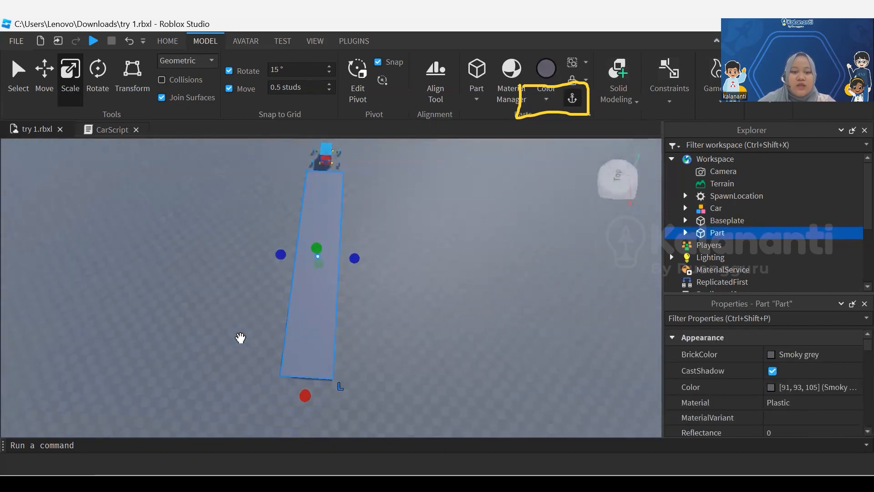
key("ctrl+d")
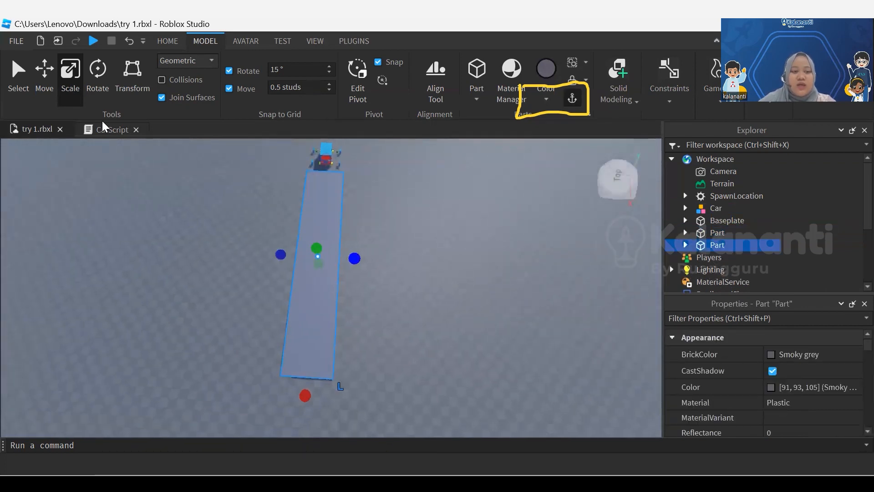
left_click(167, 41)
left_click(131, 75)
left_click_drag(355, 256, 398, 261)
key("f")
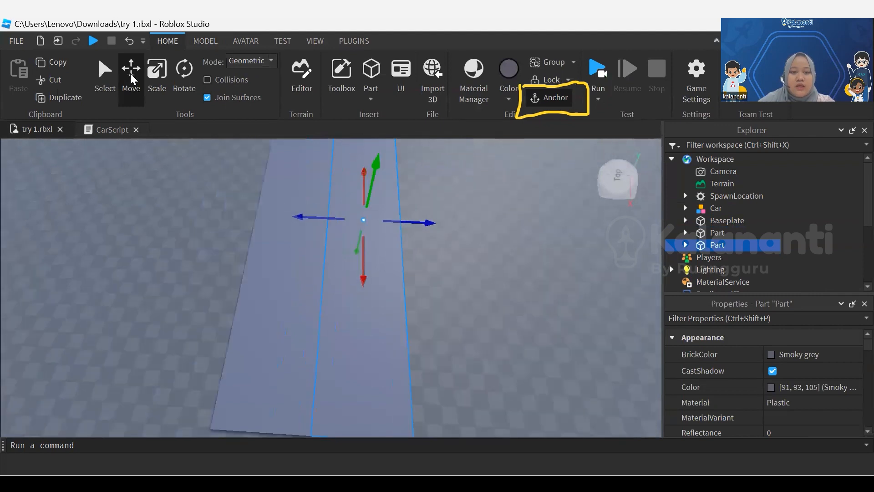
Shift the second road strip sideways to leave a gap beside the first strip
left_click(430, 228)
left_click(383, 225)
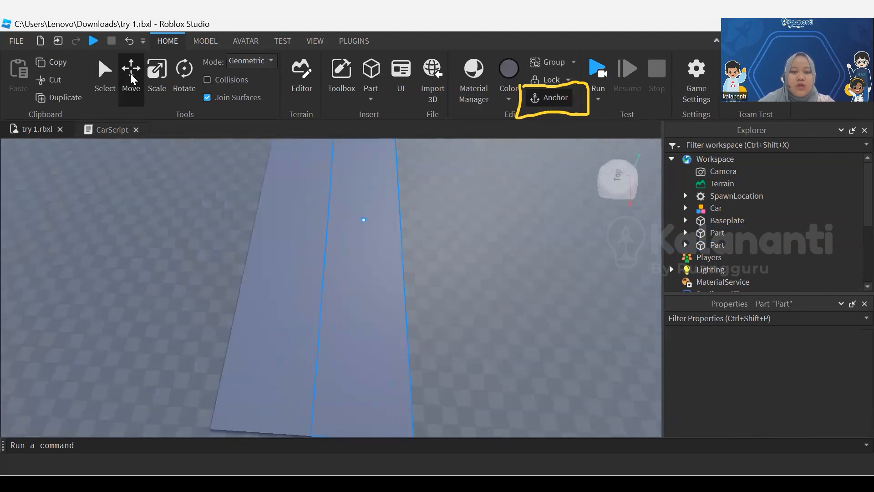
left_click_drag(427, 223, 454, 225)
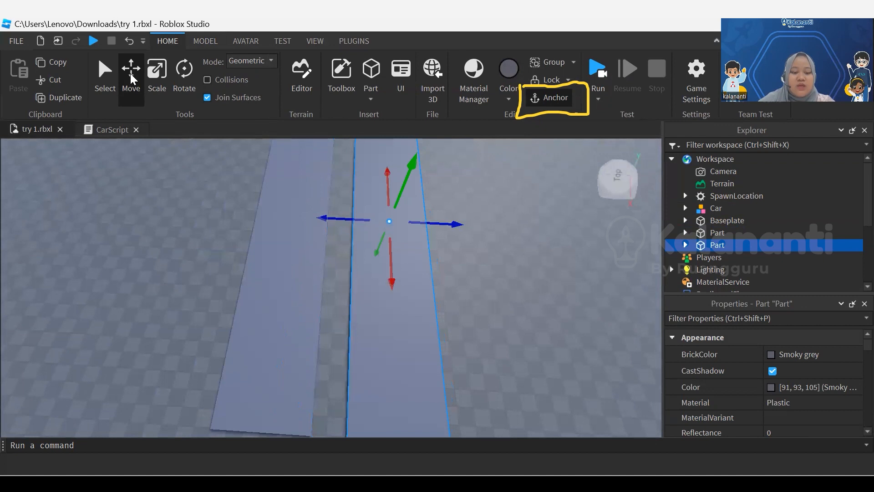
Duplicate the second strip, place the copy in the gap against the first strip, and scale it down to a narrow curb
key("ctrl+d")
mouse_move(321, 218)
left_mouse_down()
mouse_move(282, 217)
mouse_move(309, 217)
mouse_move(295, 218)
left_mouse_up()
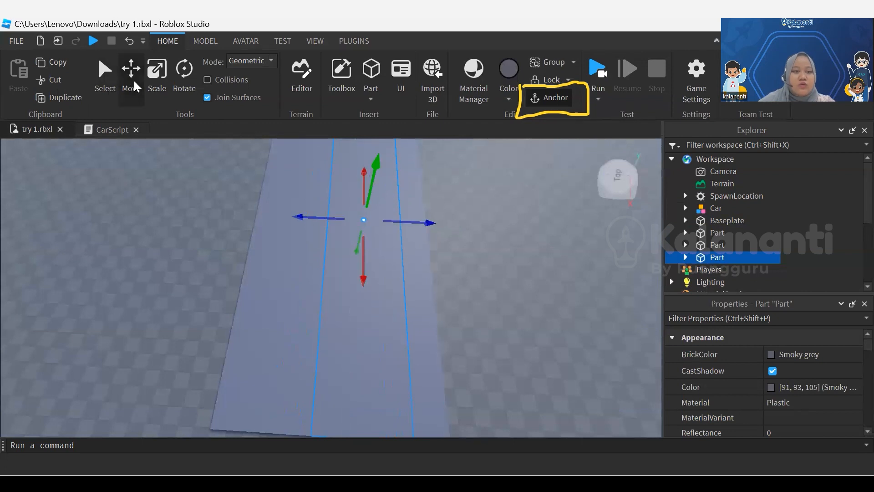
left_click(168, 85)
left_click_drag(414, 221, 353, 219)
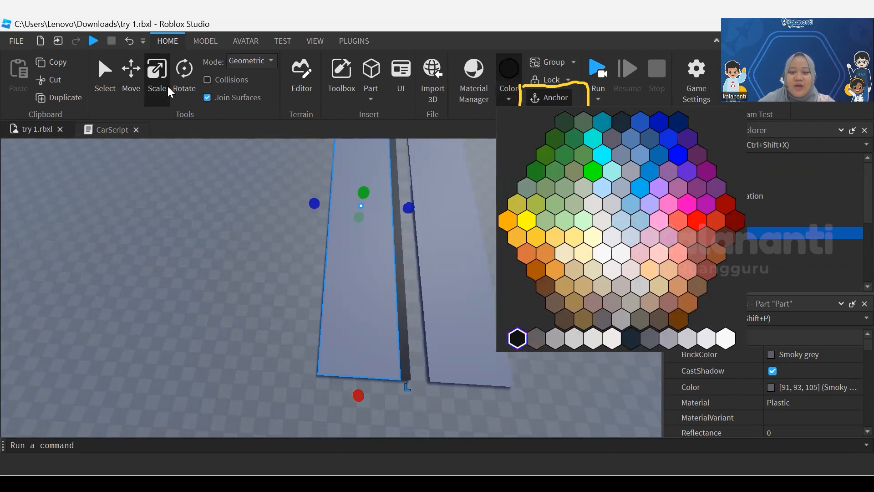
Color the wide first strip Really black and the narrow curb Smoky grey
left_click(517, 338)
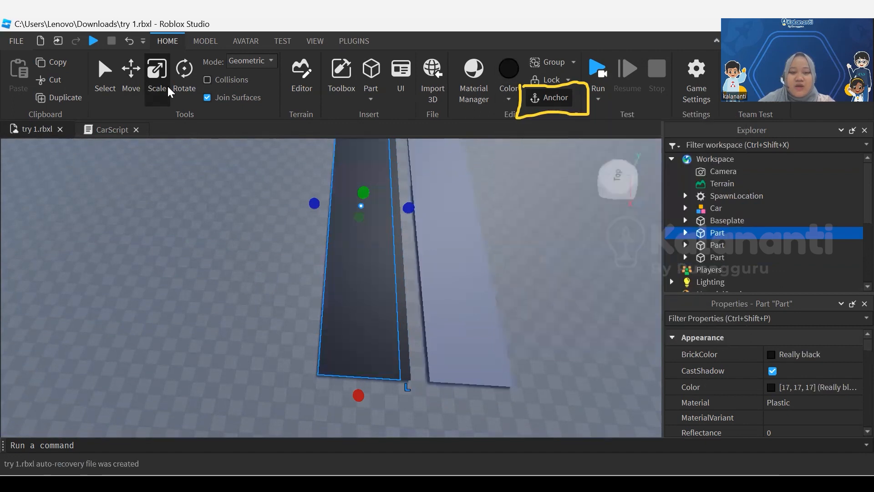
left_click(401, 292)
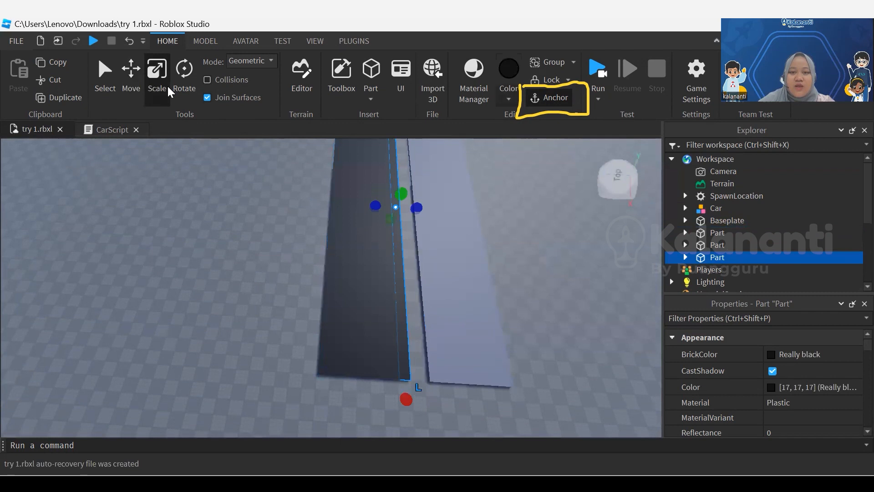
left_click(509, 98)
left_click(650, 340)
left_click(558, 305)
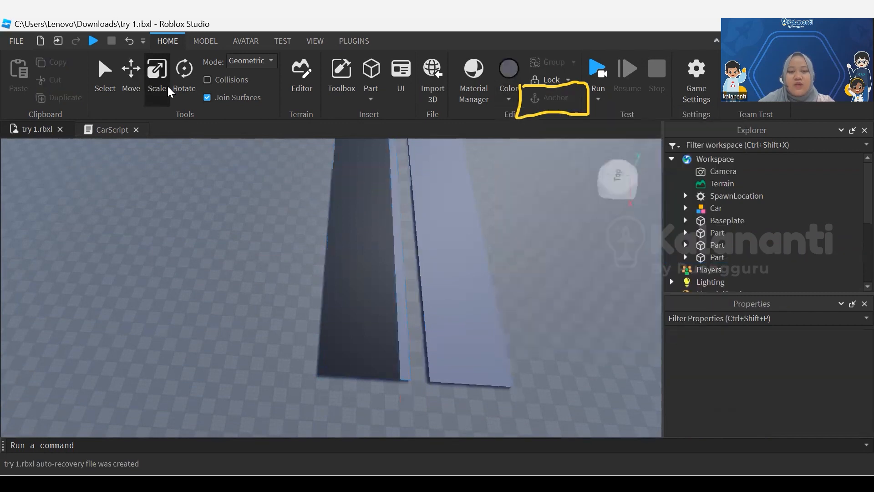
Duplicate the narrow grey curb and move the copy to the opposite edge of the black road
right_click_drag(501, 296, 506, 246)
middle_click_drag(364, 310, 335, 282)
left_click(367, 301)
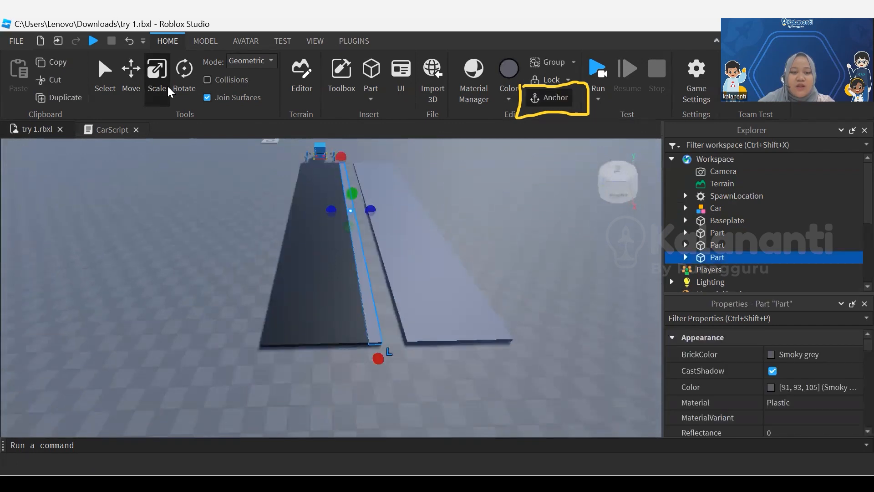
key("ctrl+d")
left_click(133, 85)
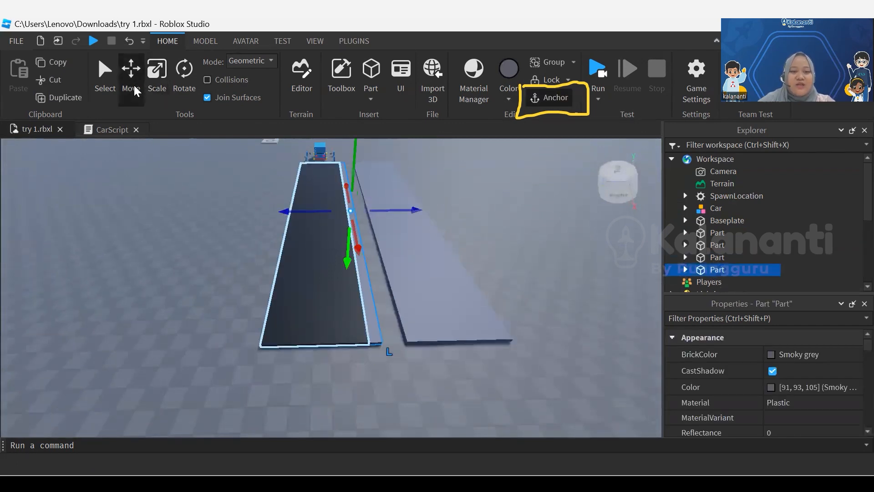
left_click_drag(305, 210, 246, 212)
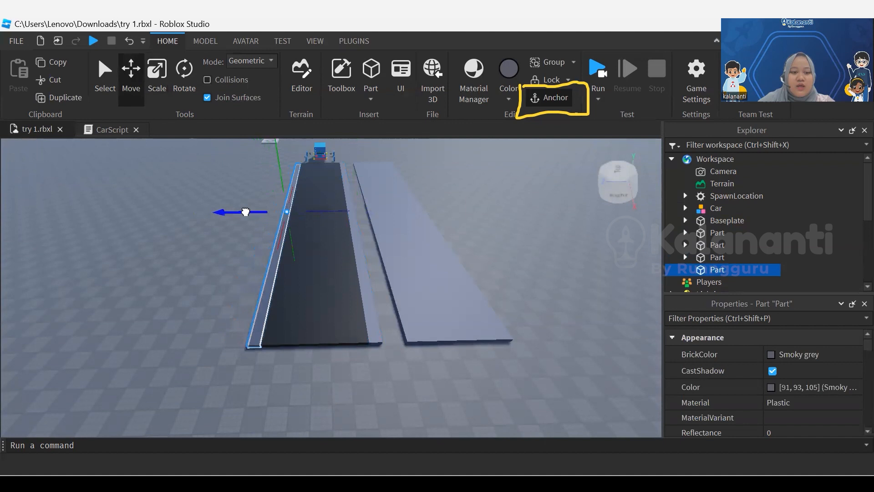
Color the separate wide grey strip Sea green and move it against the road's curb
left_click(414, 255)
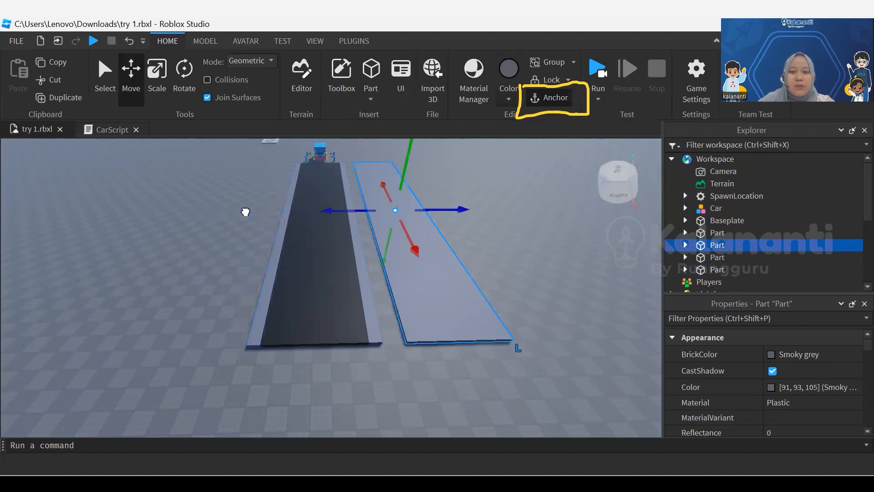
left_click(509, 99)
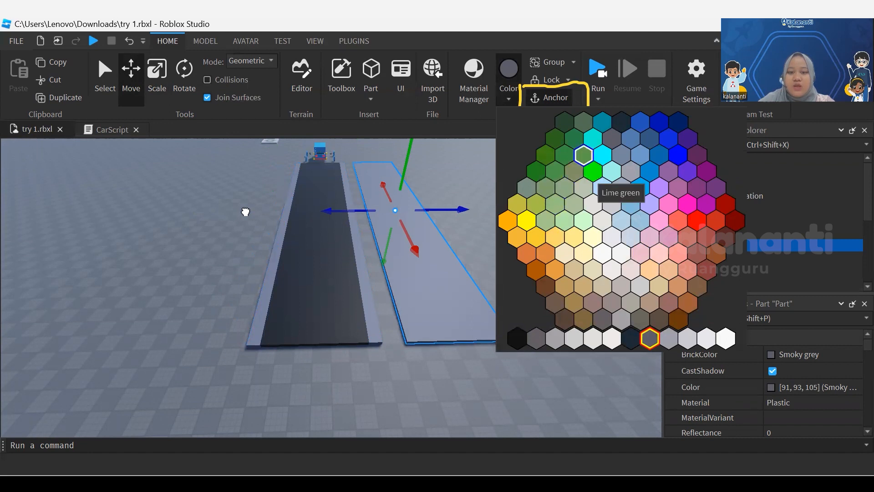
left_click(583, 155)
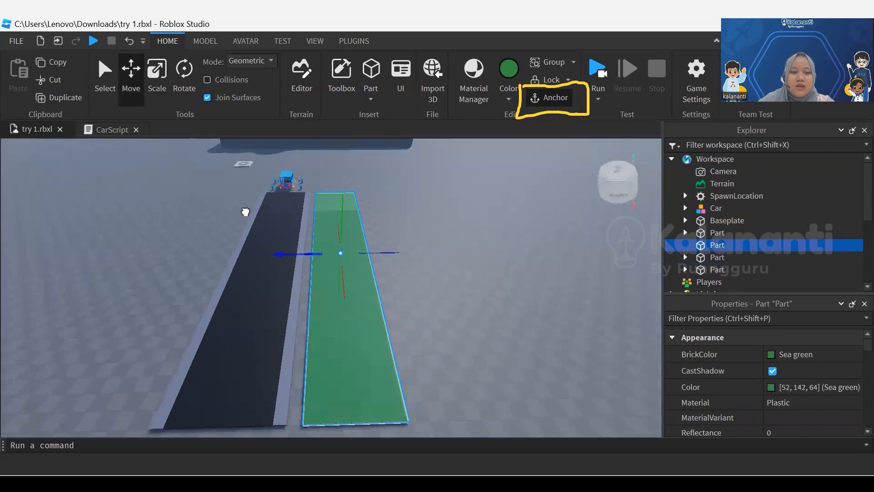
left_click(246, 212)
right_click_drag(246, 212, 245, 211)
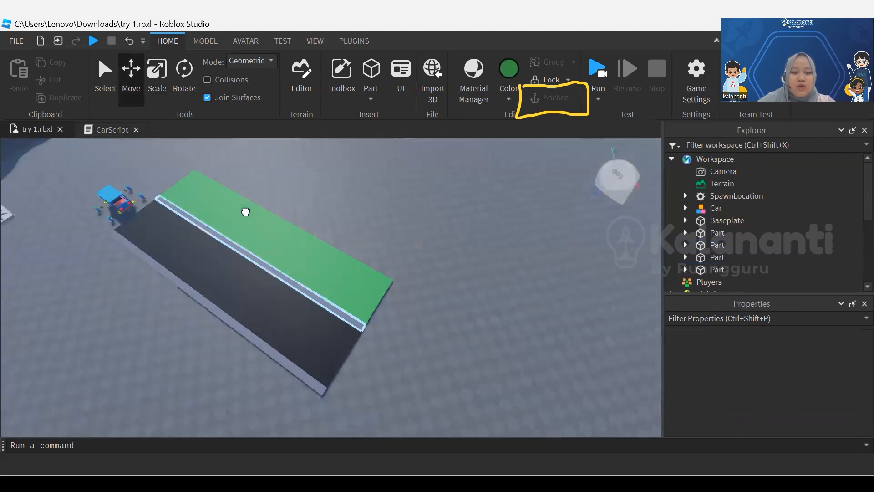
Duplicate the curb next to the green strip and rotate the copy perpendicular to the road
left_click(245, 212)
key("ctrl+d")
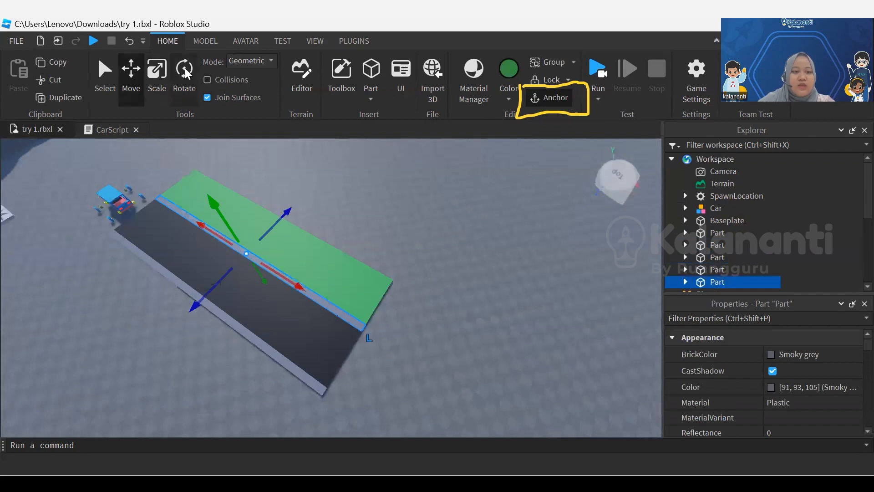
left_click(156, 72)
left_click(188, 83)
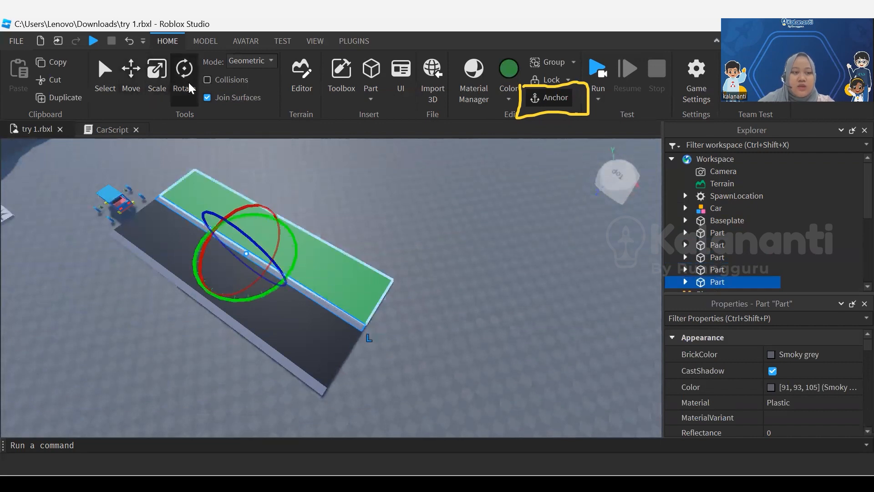
left_click_drag(297, 246, 248, 299)
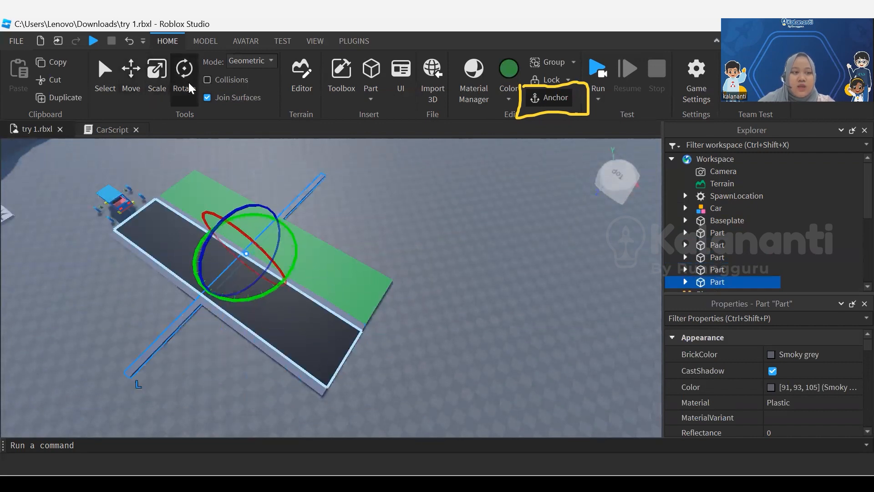
Move the crosswise curb to the far end of the green strip, with its end aligned to the road's curb
left_click(130, 77)
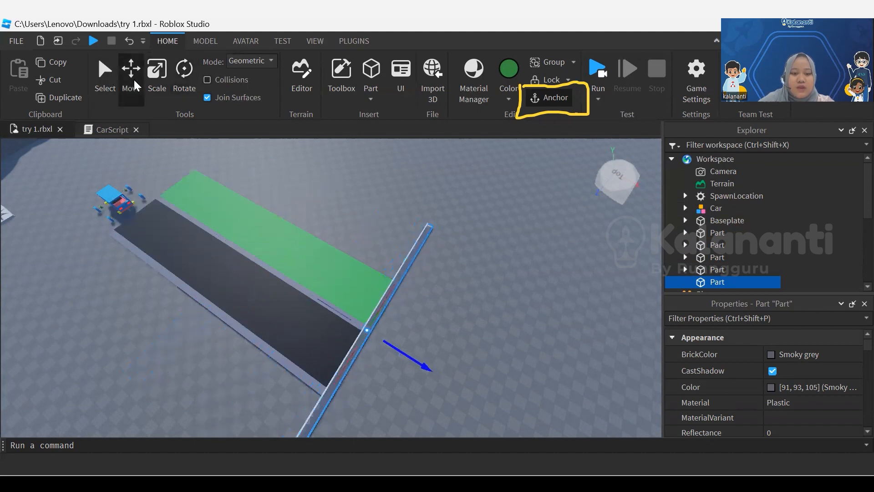
key("f")
right_click_drag(133, 78, 133, 79)
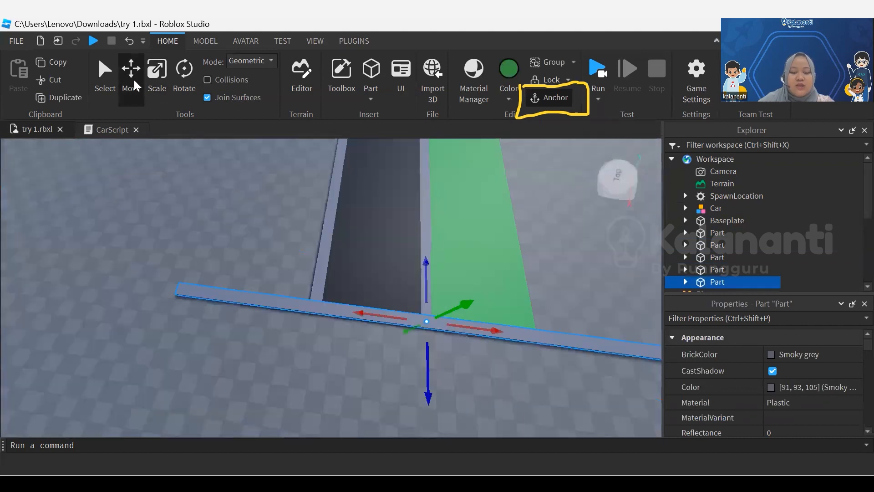
left_click_drag(361, 314, 558, 337)
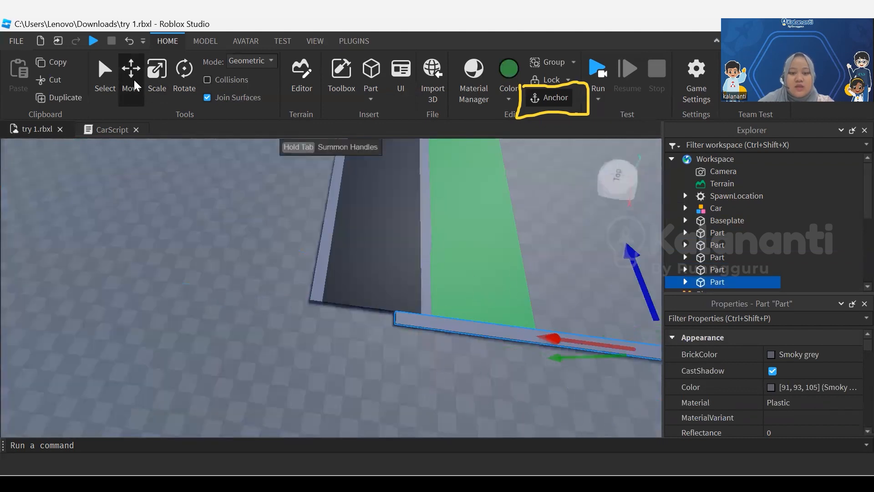
key("d")
key("d")
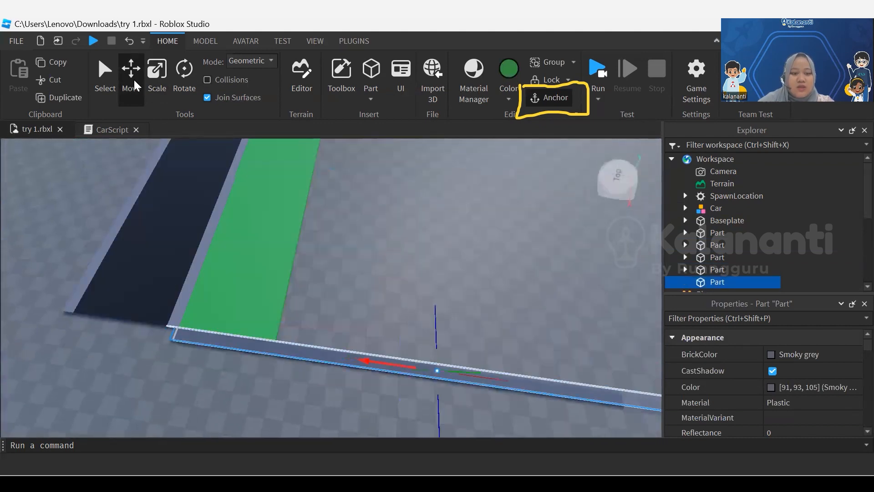
left_click(170, 365)
middle_click_drag(167, 339, 273, 319)
scroll(276, 319, "up", 4)
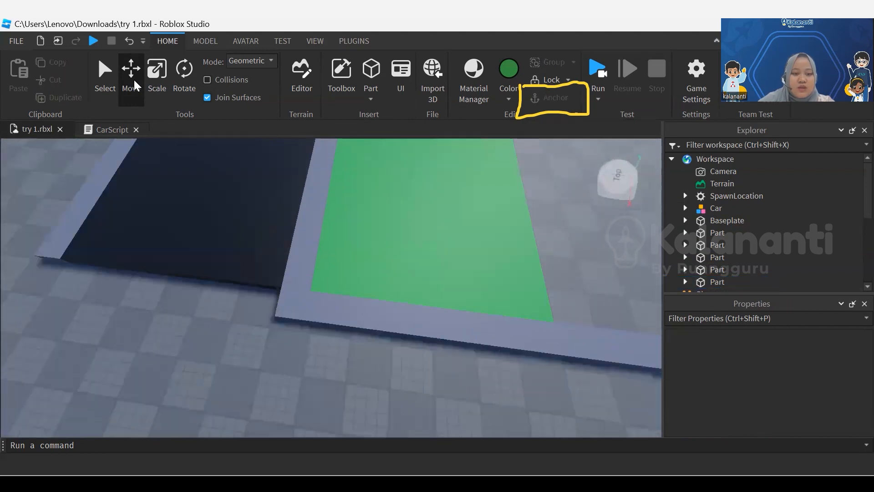
Widen the green strip away from the road until it spans the full length of the crosswise curb
scroll(390, 351, "down", 5)
right_click_drag(390, 351, 492, 350)
scroll(390, 351, "down", 4)
right_click_drag(389, 350, 319, 360)
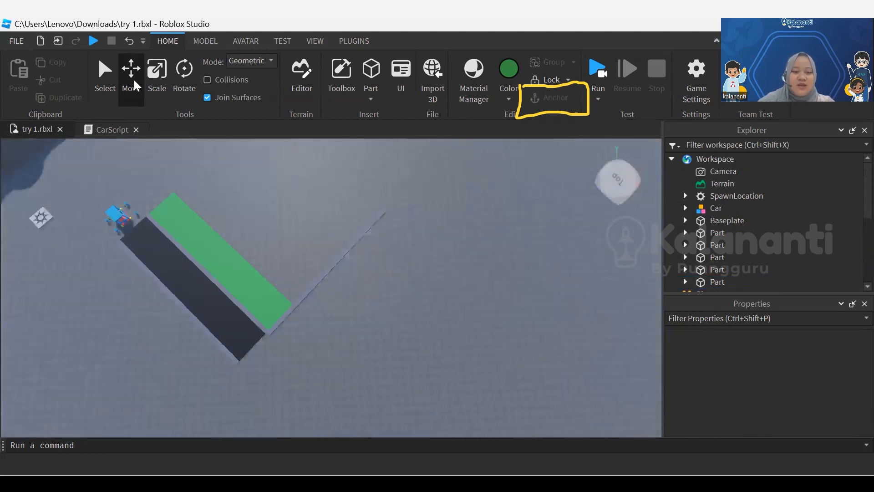
left_click(244, 294)
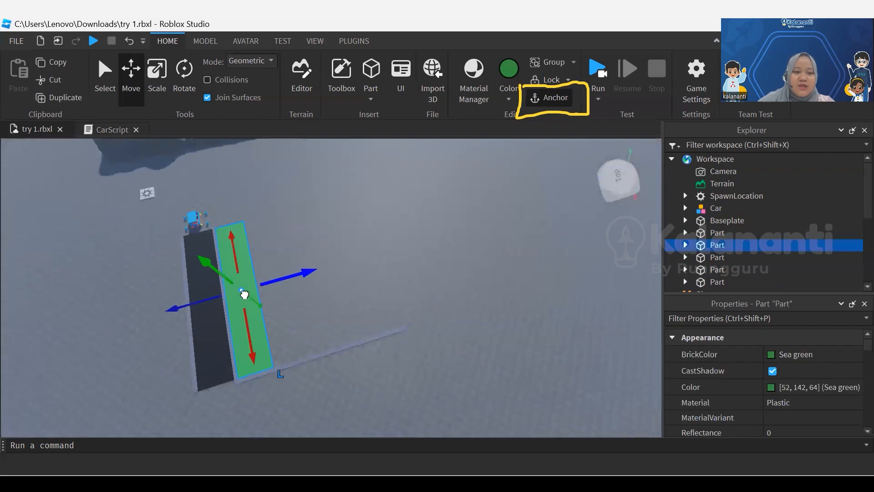
left_click(158, 75)
left_click_drag(272, 281, 378, 251)
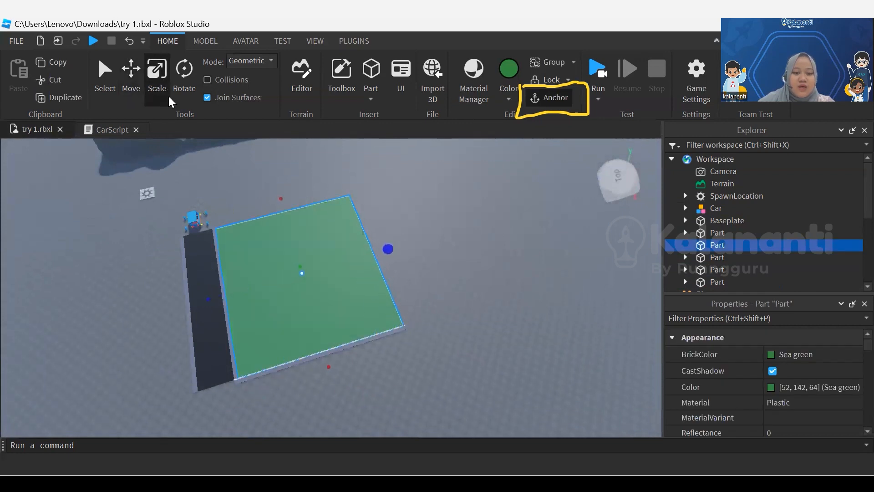
scroll(301, 314, "up", 3)
scroll(282, 301, "down", 2)
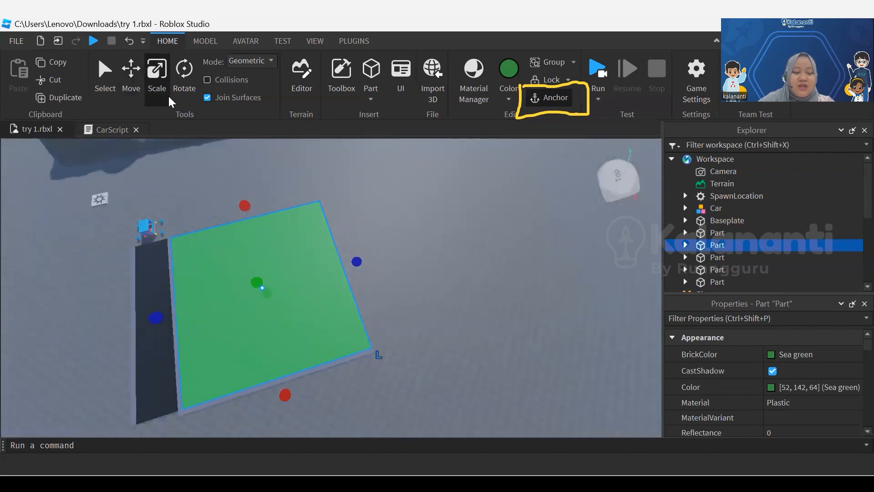
Lengthen the black road strip well past the far edge of the green field
left_click(417, 304)
scroll(416, 304, "down", 3)
right_click_drag(296, 300, 381, 299)
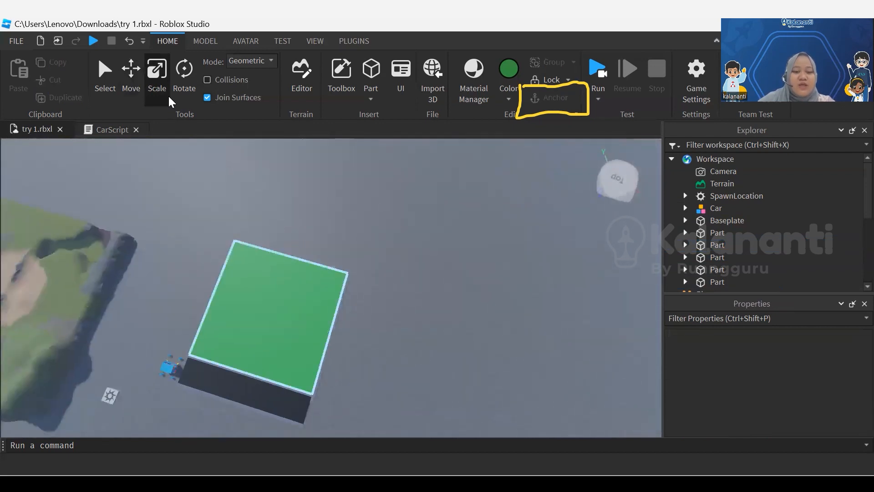
middle_click_drag(237, 344, 346, 345)
scroll(346, 344, "up", 3)
right_click_drag(346, 343, 392, 344)
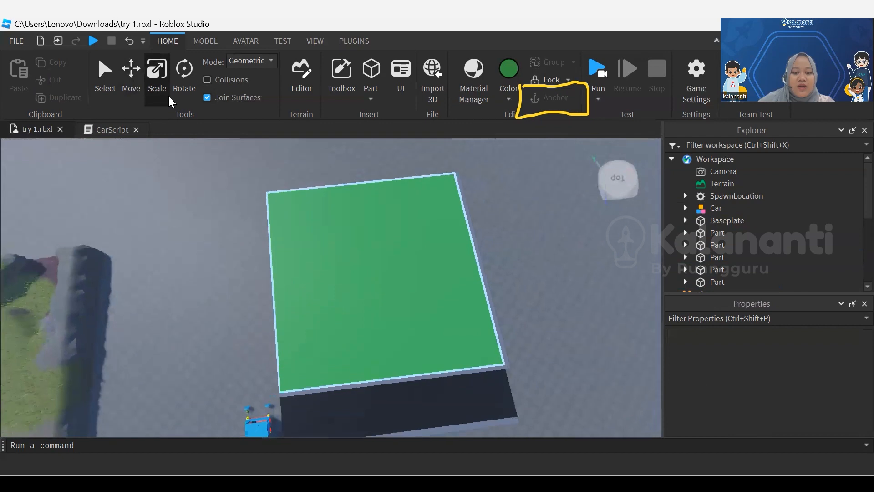
left_click(398, 405)
left_click_drag(531, 390, 656, 371)
middle_click_drag(387, 318, 443, 279)
left_click_drag(324, 382, 368, 377)
key("ctrl+z")
left_click(396, 286)
left_click(242, 281)
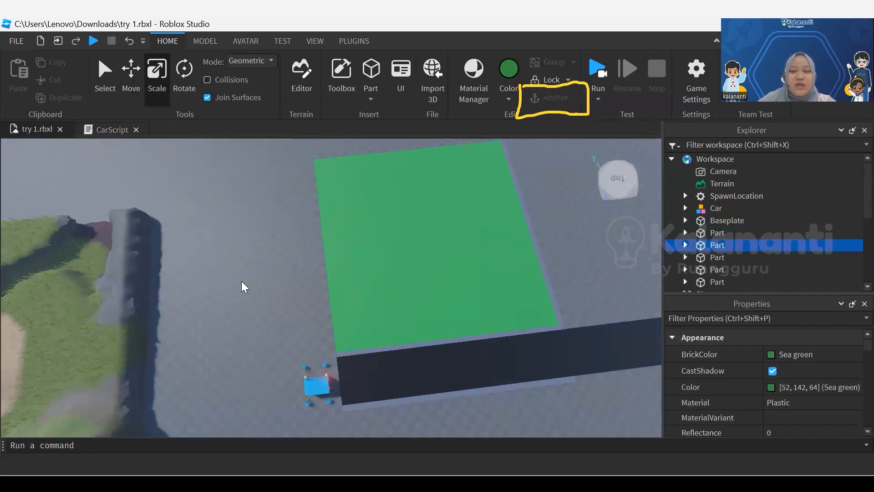
Move the car back from the start of the road and turn off Join Surfaces
left_click_drag(317, 386, 244, 367)
left_click(244, 217)
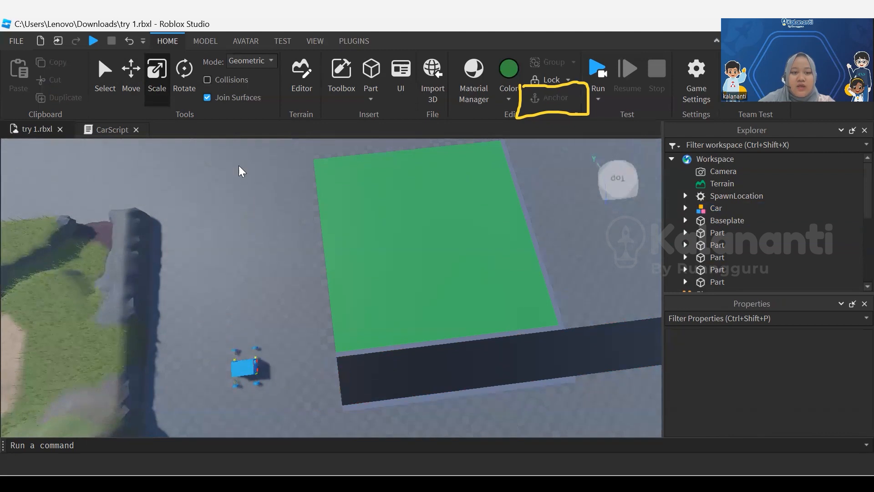
left_click(410, 371)
left_click(207, 99)
left_click(246, 201)
Place the car on the black road at its near end
left_click_drag(243, 371, 365, 378)
left_click(373, 424)
scroll(388, 380, "up", 4)
right_click_drag(243, 374, 210, 268)
scroll(210, 268, "up", 3)
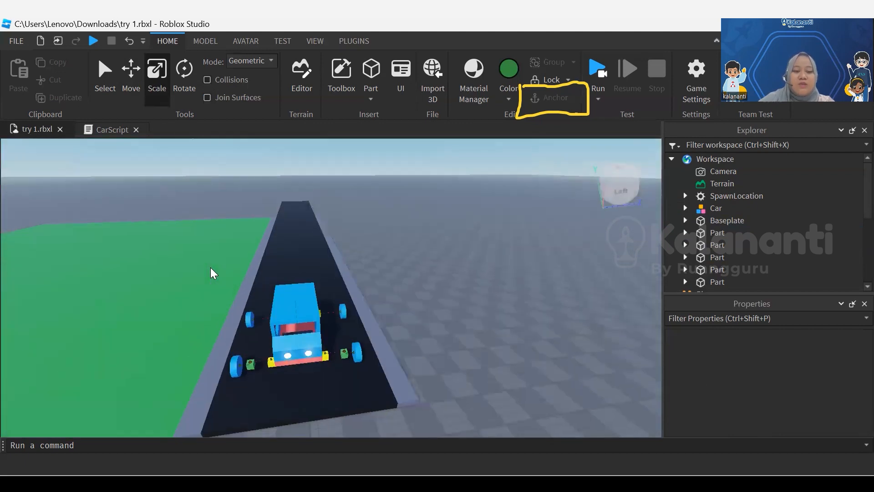
Rotate the car around so its front faces along the road
scroll(332, 292, "down", 3)
left_click(314, 312)
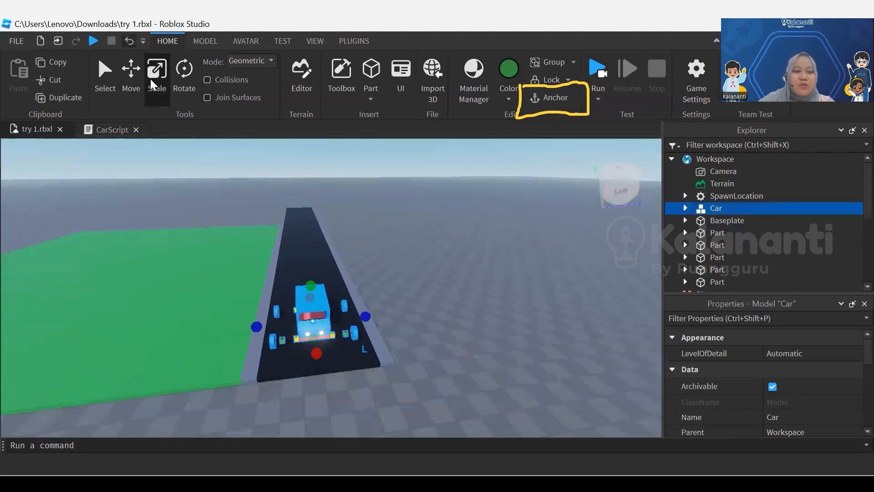
left_click(186, 80)
mouse_move(328, 298)
left_mouse_down()
mouse_move(278, 306)
mouse_move(266, 324)
mouse_move(274, 351)
mouse_move(290, 354)
left_mouse_up()
left_click(410, 334)
scroll(335, 344, "up", 5)
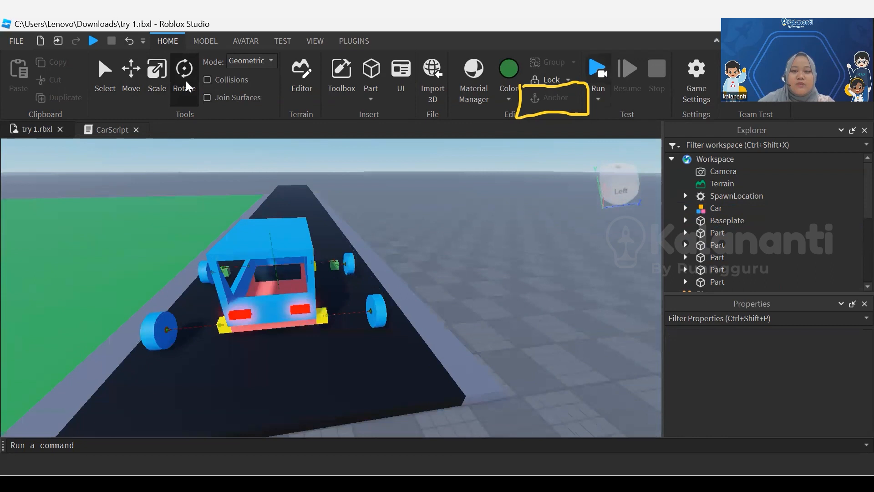
Start a play test and walk the character around the car into its driver's seat
left_click(598, 100)
left_click(622, 130)
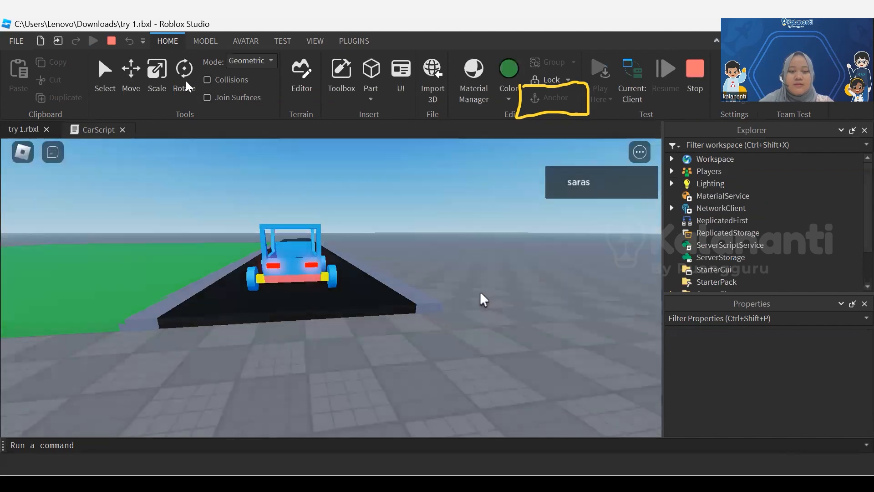
key("w")
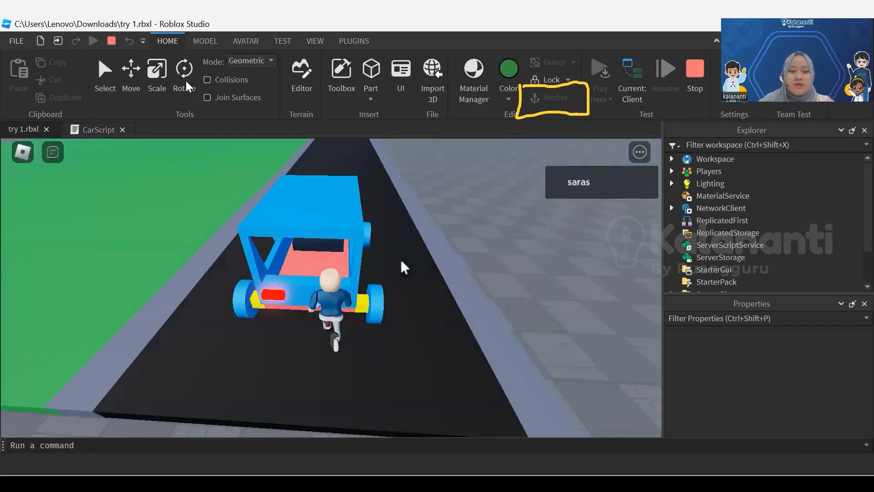
key("d")
key("w")
key("a")
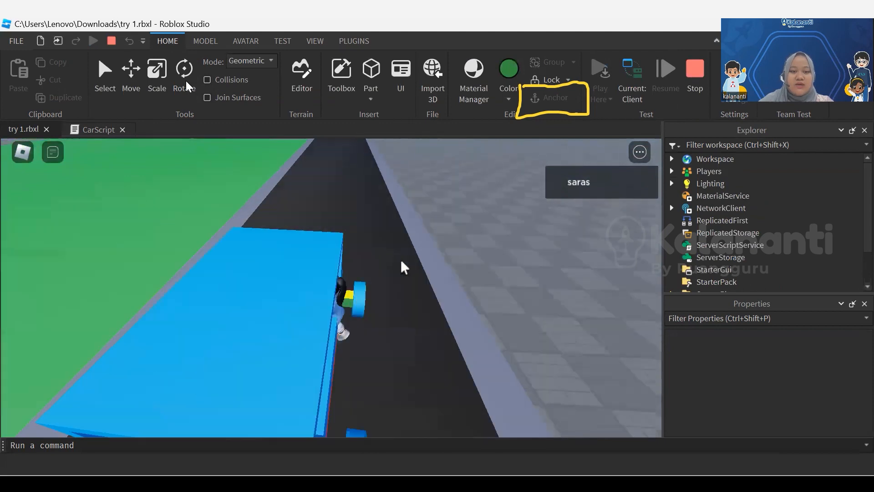
Drive the car along the black road to its far end and stop the play test
key("w")
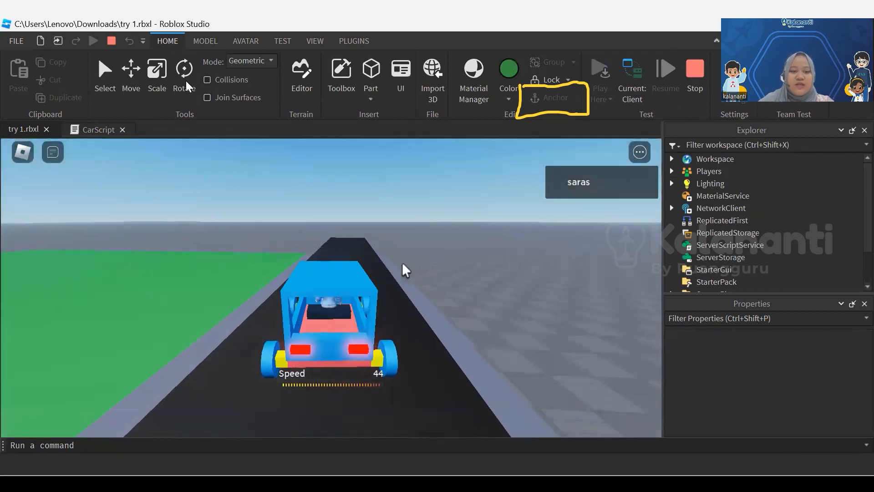
key("w")
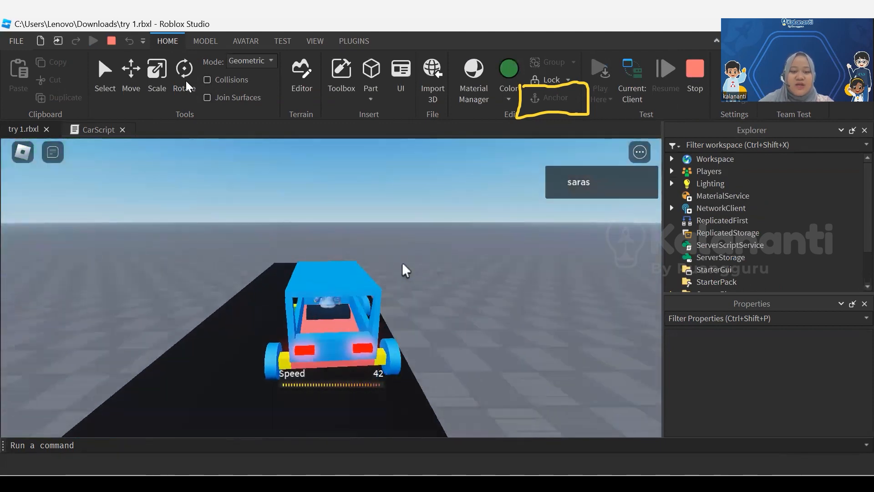
key("a")
right_click_drag(492, 272, 492, 272)
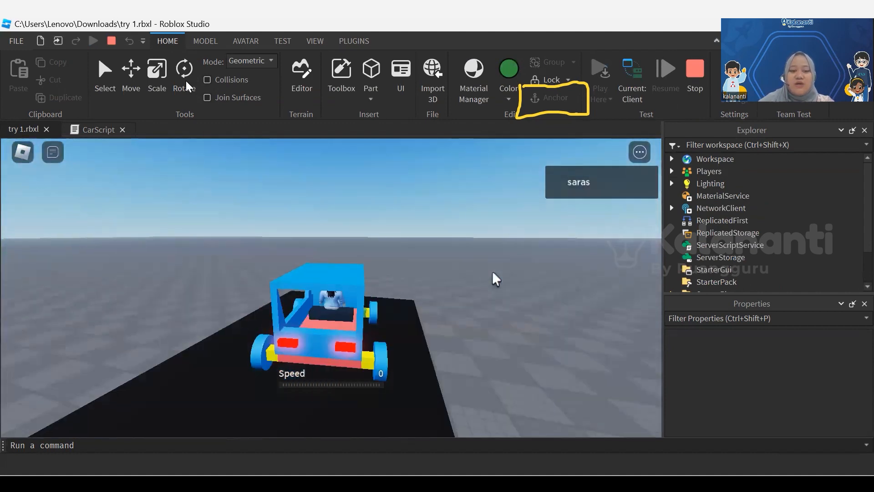
scroll(493, 272, "up", 5)
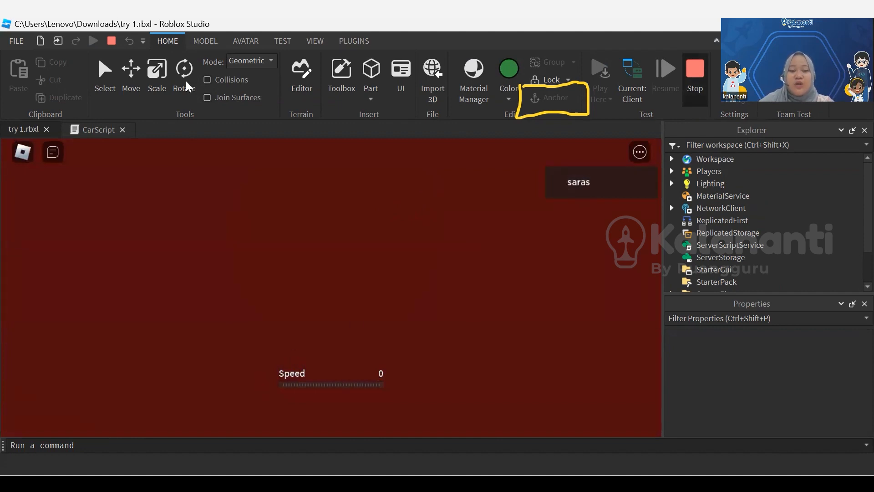
key("shift+F5")
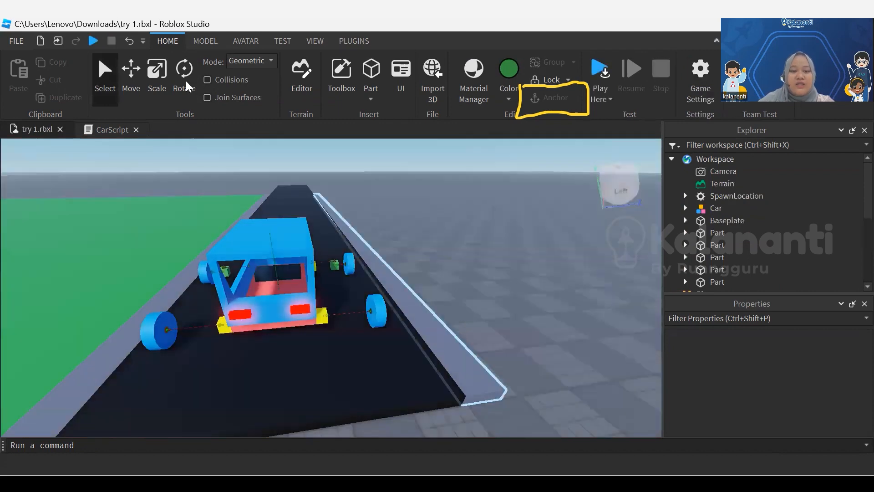
Increase the height of the grey curbs on both sides of the black road so they stand above its surface
left_click(432, 335)
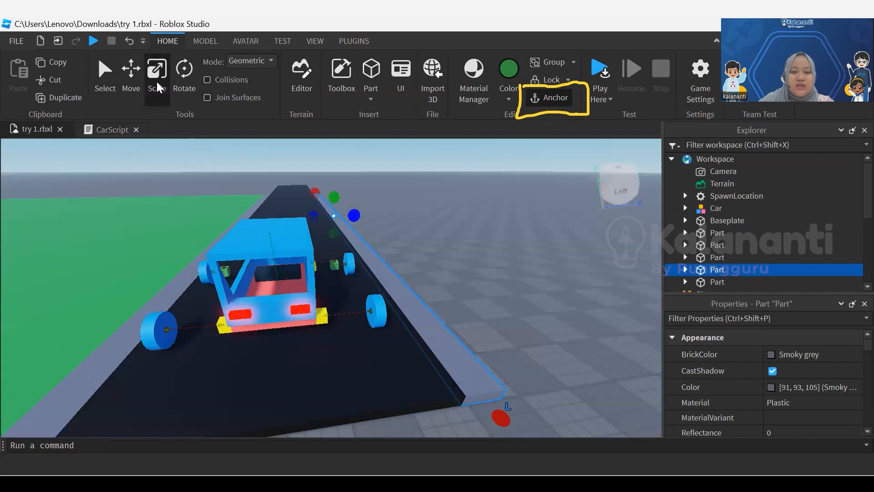
left_click_drag(334, 197, 334, 197)
left_click(432, 255)
mouse_move(410, 310)
right_mouse_down()
mouse_move(433, 300)
mouse_move(410, 305)
right_mouse_up()
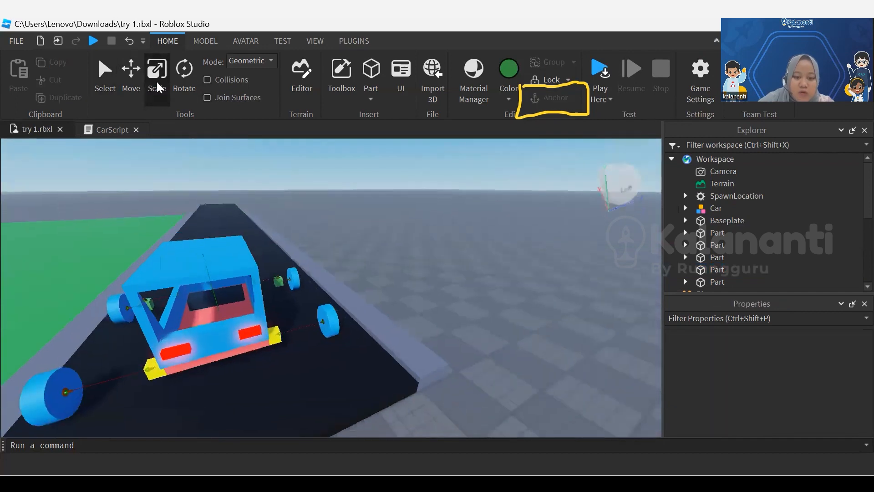
right_click_drag(423, 360, 395, 380)
left_click(157, 279)
right_click_drag(228, 201, 242, 211)
left_click(242, 211)
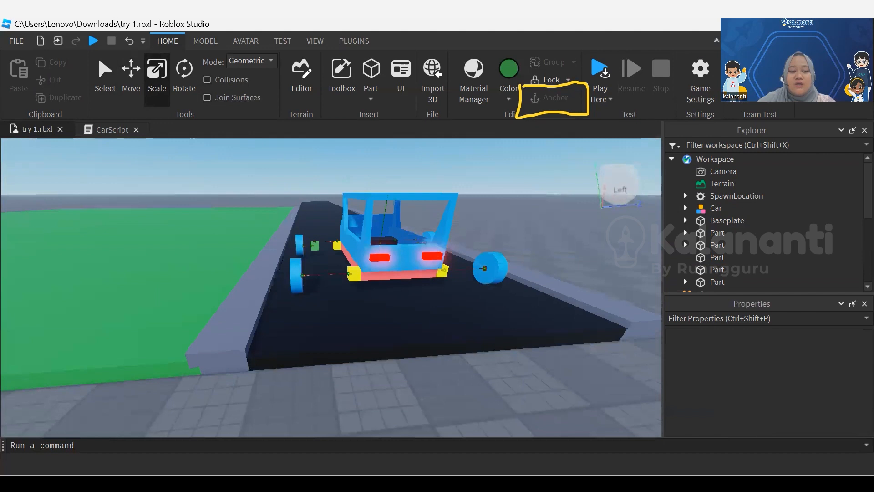
Duplicate the curb at the green field's far end and place the copy along the field's near end
scroll(421, 330, "down", 3)
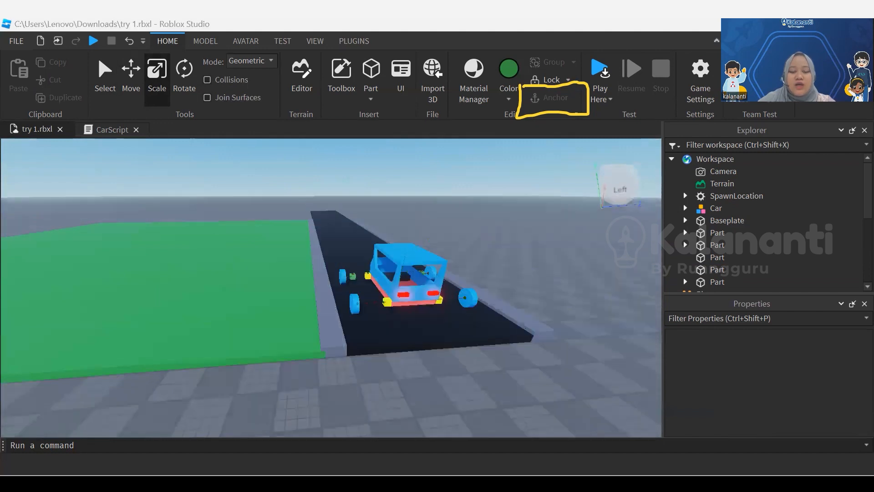
scroll(276, 205, "up", 4)
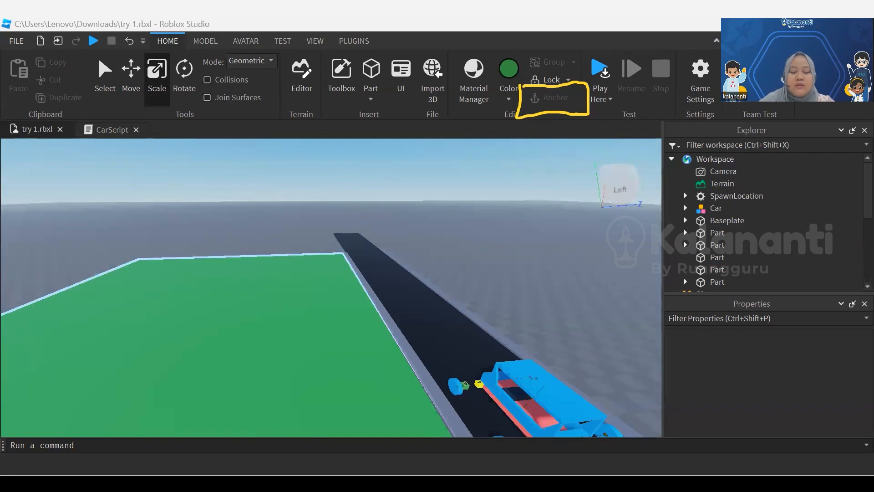
right_click_drag(292, 292, 346, 365)
scroll(293, 297, "down", 4)
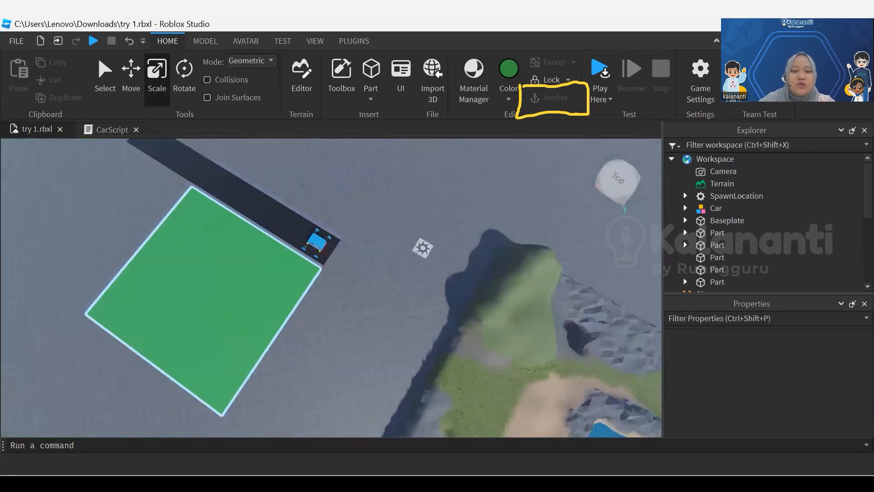
middle_click_drag(291, 248, 403, 260)
scroll(338, 221, "up", 3)
middle_click_drag(337, 228, 376, 294)
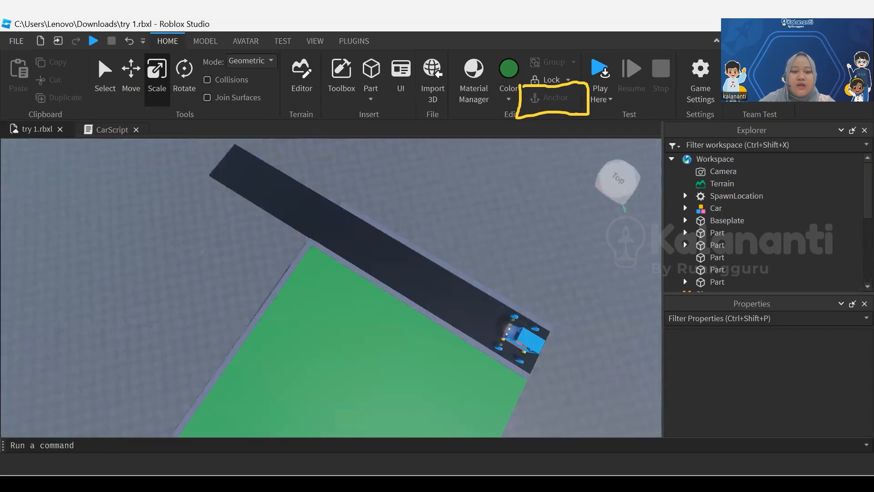
scroll(482, 318, "down", 1)
scroll(478, 348, "down", 1)
middle_click_drag(474, 324, 364, 211)
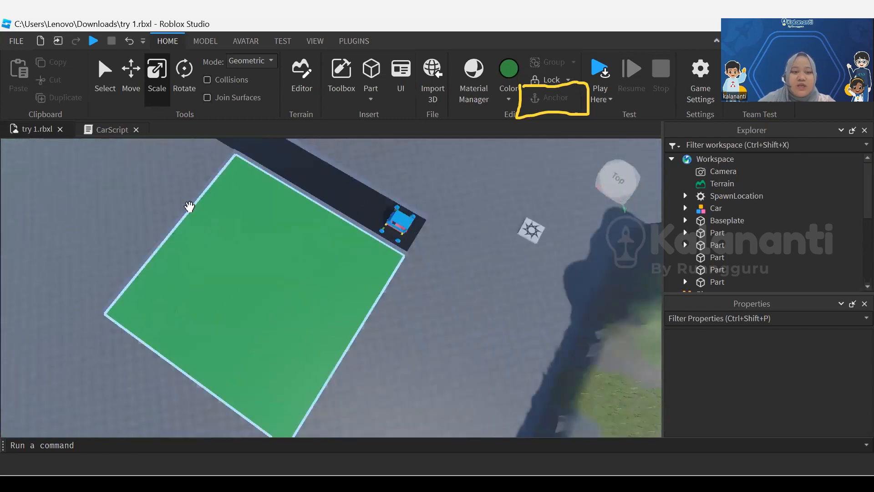
left_click(188, 205)
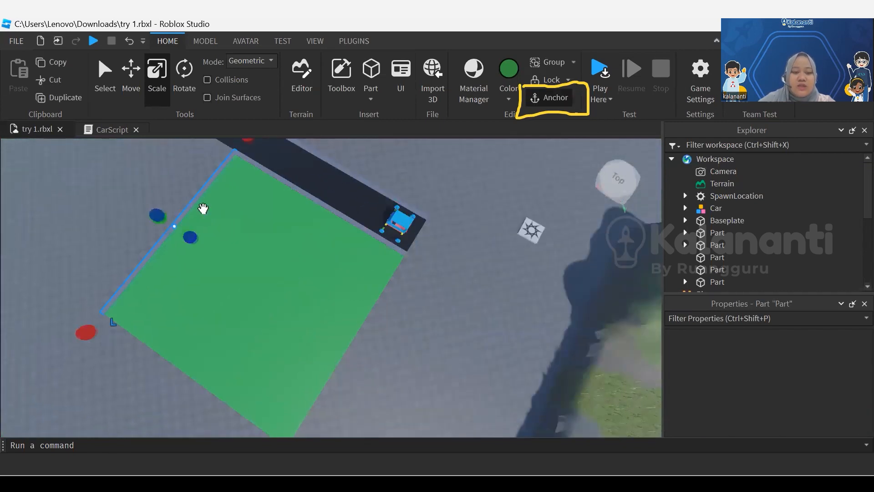
left_click(131, 83)
left_click_drag(226, 267, 420, 388)
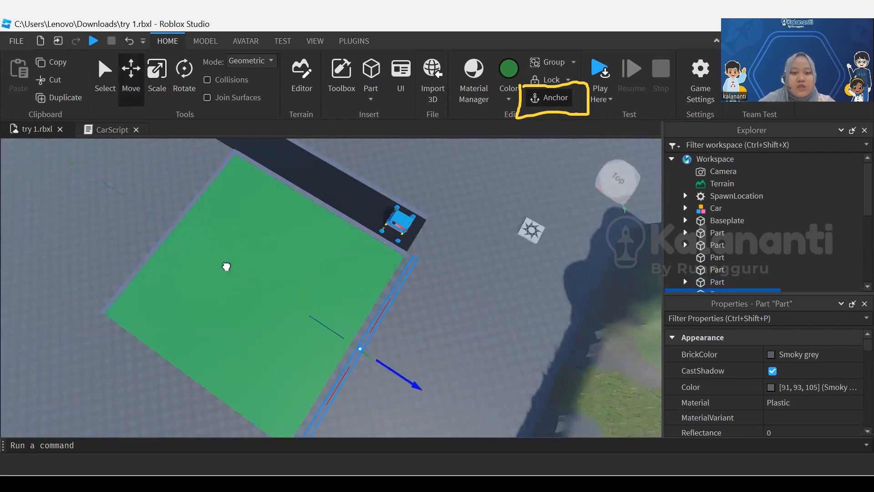
scroll(226, 266, "up", 6)
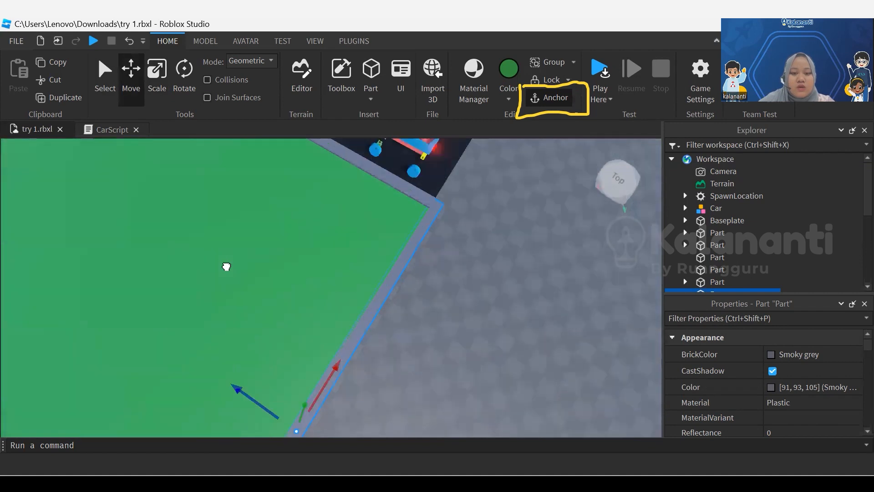
right_click_drag(227, 266, 227, 266)
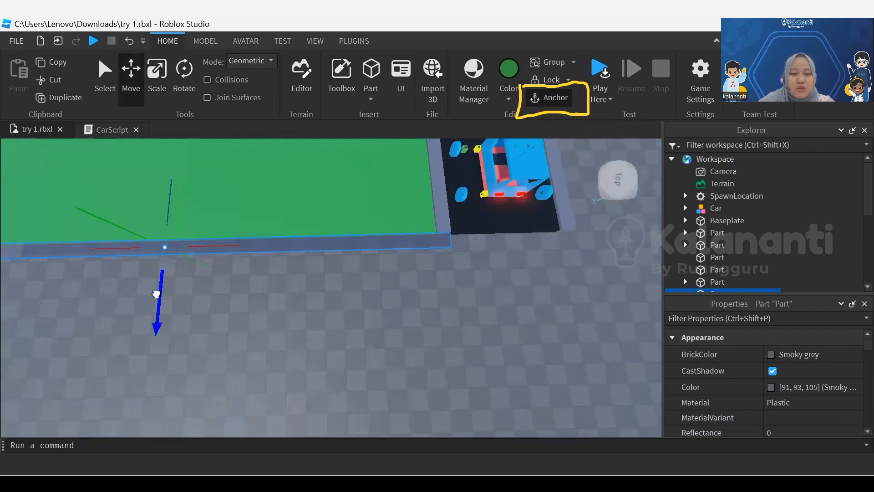
left_click(249, 329)
Increase the height of the curbs at the near and far ends of the green field to match the roadside curbs
scroll(249, 329, "up", 3)
scroll(249, 329, "up", 3)
right_click_drag(248, 328, 249, 329)
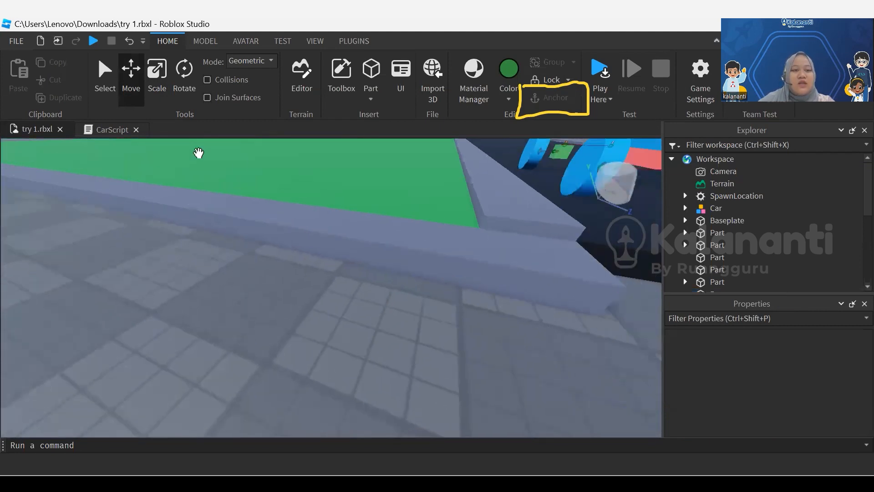
left_click(167, 200)
left_click(159, 93)
right_click_drag(111, 276, 110, 276)
left_click_drag(53, 204, 51, 198)
right_click_drag(232, 301, 233, 301)
left_click(233, 300)
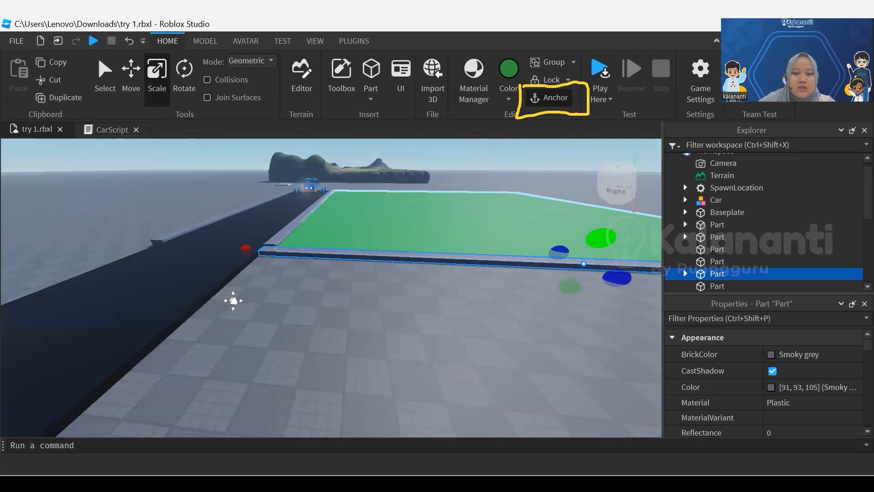
right_click_drag(233, 300, 237, 298)
left_click(233, 301)
key("e")
Duplicate the curb between the road and the green field and align the copy along the field's opposite edge
left_click(244, 303)
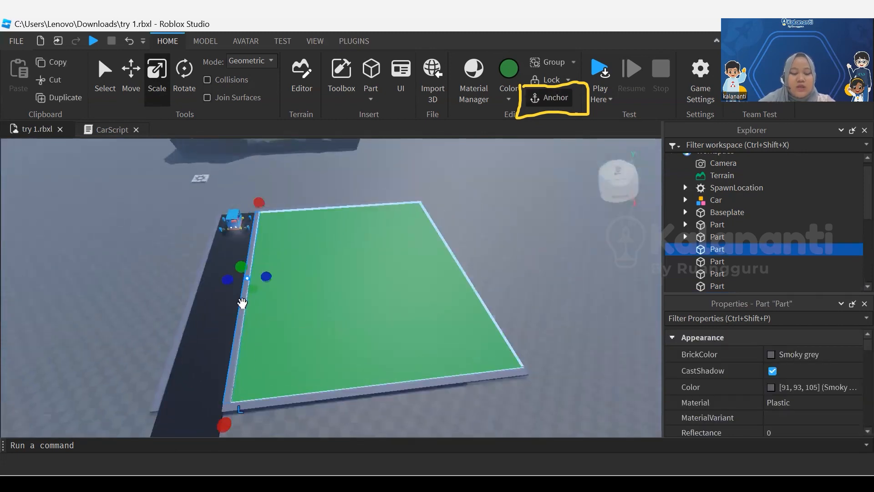
key("ctrl+2")
key("ctrl+d")
left_click_drag(297, 274, 517, 256)
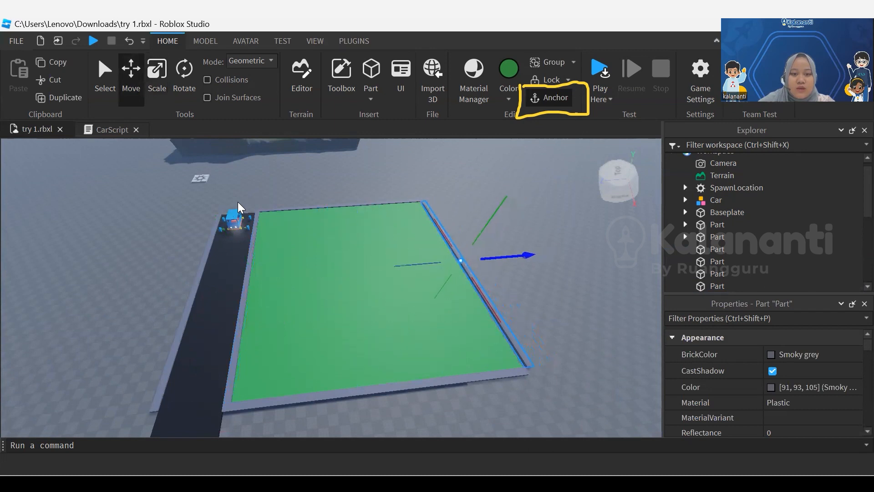
middle_click_drag(238, 201, 238, 202)
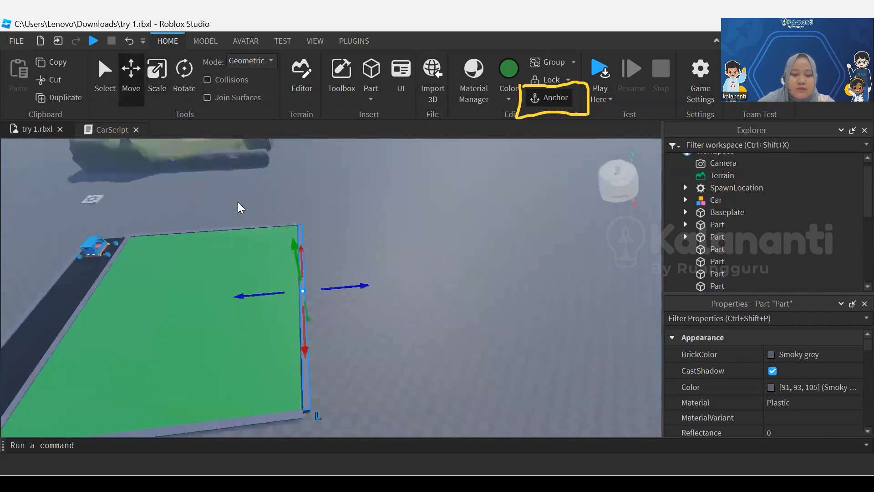
right_click_drag(238, 202, 238, 201)
scroll(238, 202, "up", 3)
left_click_drag(524, 244, 520, 241)
left_click(513, 268)
left_click(237, 202)
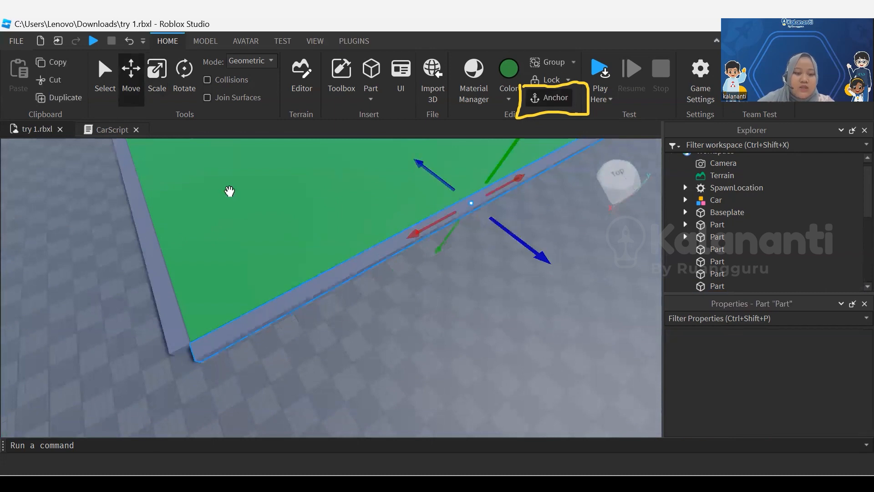
Lengthen the new curb at both ends so it meets the adjoining curbs at the field's corners
key("ctrl+3")
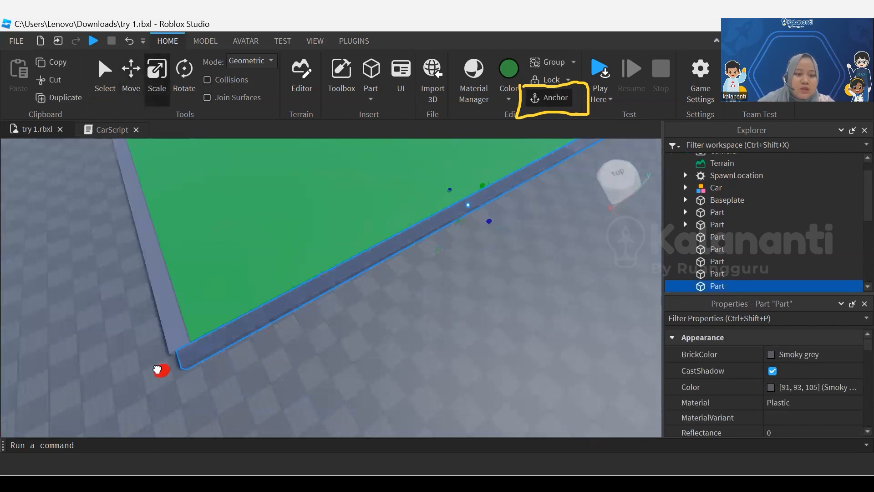
left_click_drag(150, 375, 152, 375)
key("d")
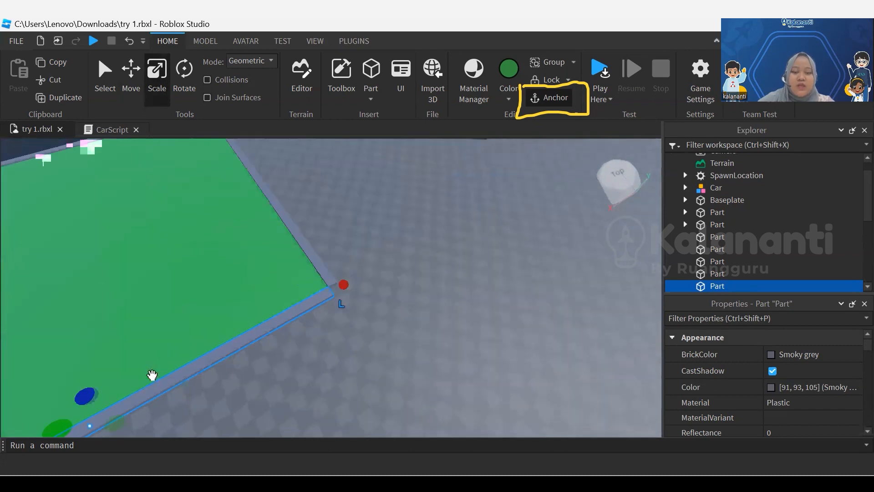
key("w")
scroll(152, 375, "down", 4)
left_click_drag(226, 272, 226, 269)
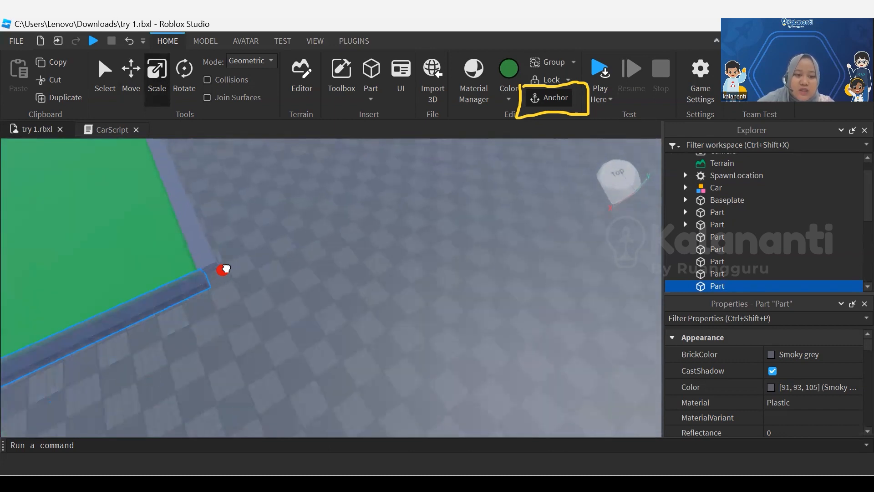
left_click(242, 263)
Duplicate the green field with its three outer curbs and place the copy beyond the far end, leaving a gap for a road
scroll(242, 263, "down", 4)
key("a")
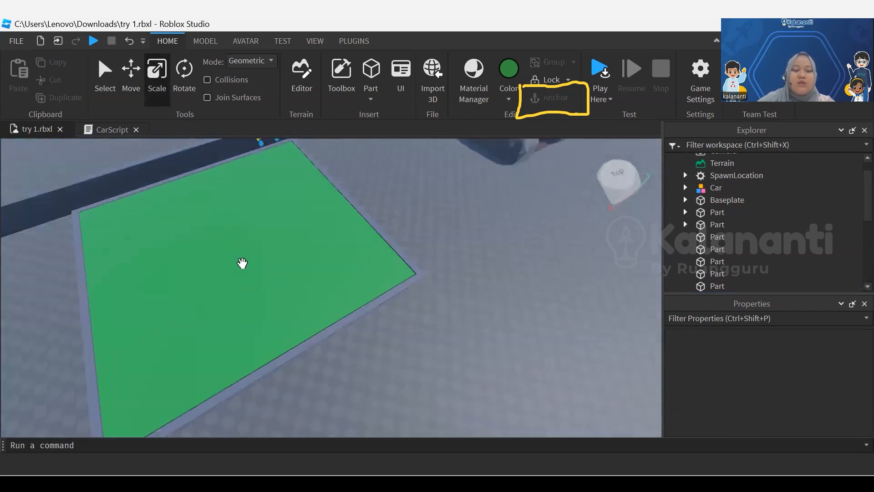
middle_click_drag(242, 263, 214, 236)
scroll(241, 263, "down", 3)
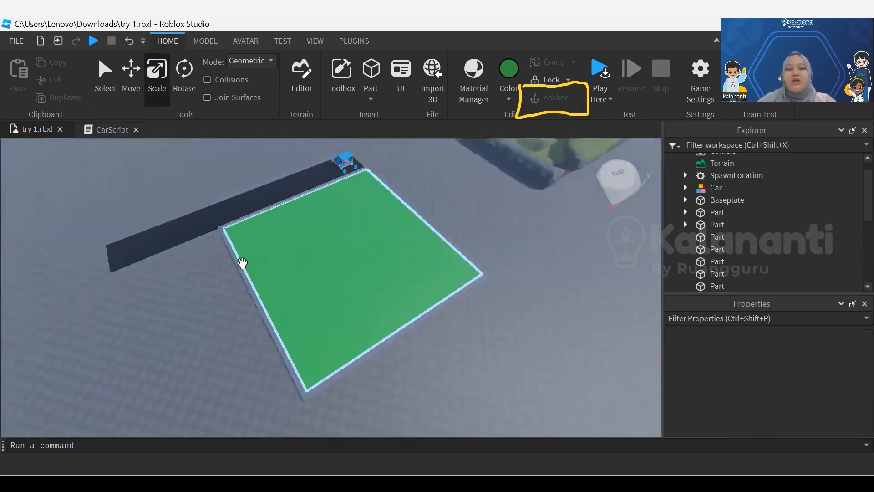
middle_click_drag(227, 302, 245, 325)
right_click_drag(245, 325, 245, 325)
left_click_drag(446, 195, 243, 415)
right_click_drag(243, 416, 244, 415)
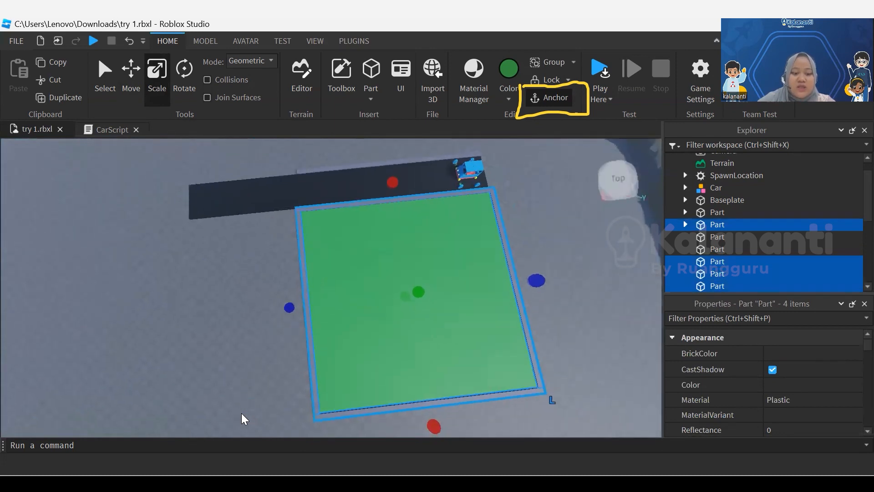
left_click(133, 76)
left_click_drag(347, 301, 80, 312)
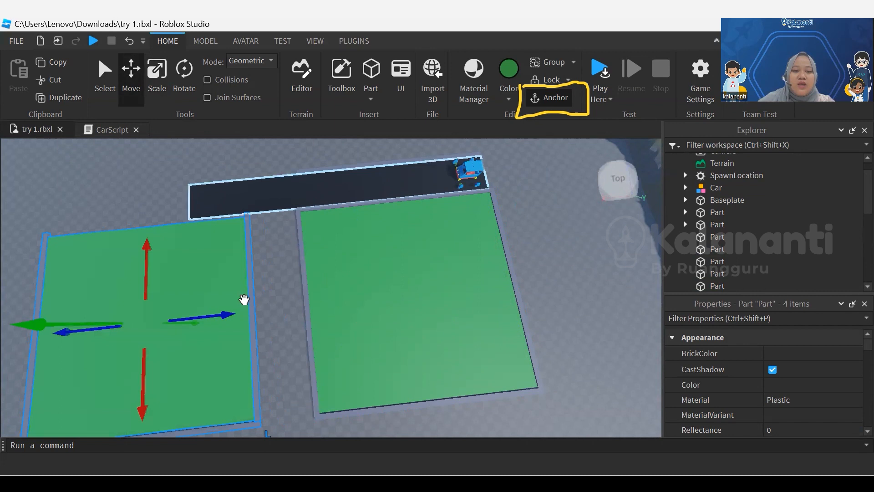
Duplicate the black road strip and move the copy off the original, across the two green fields
left_click(291, 193)
key("ctrl+d")
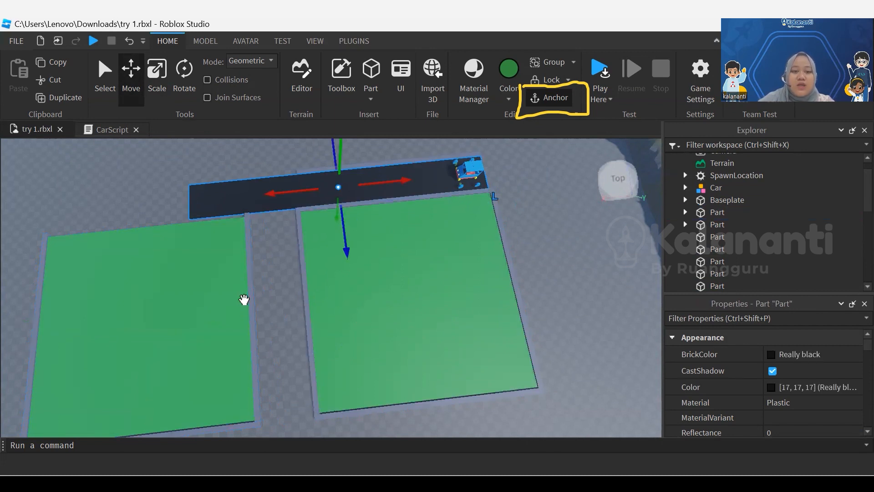
left_click_drag(346, 248, 354, 308)
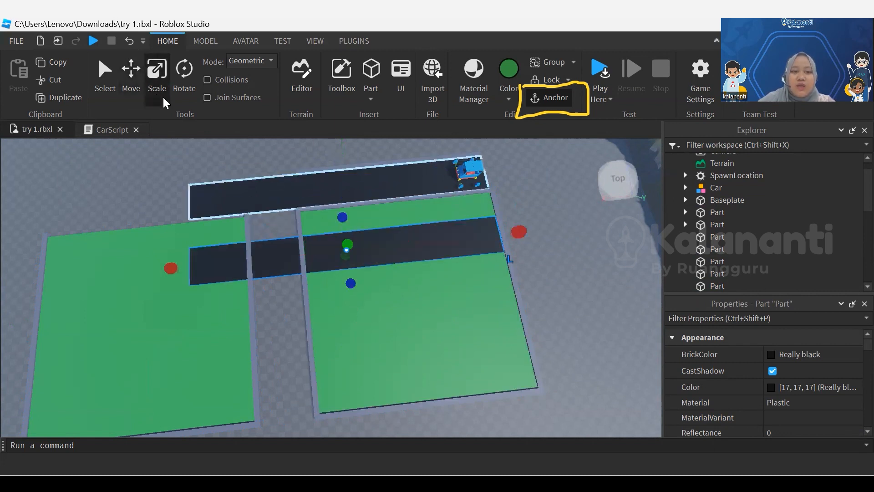
Turn the copied road strip perpendicular to the original and place it in the gap between the two green fields
left_click(191, 83)
left_click_drag(384, 279, 318, 285)
left_click(132, 84)
left_click_drag(305, 251, 242, 249)
scroll(221, 187, "up", 3)
right_click_drag(228, 194, 241, 218)
scroll(240, 218, "up", 4)
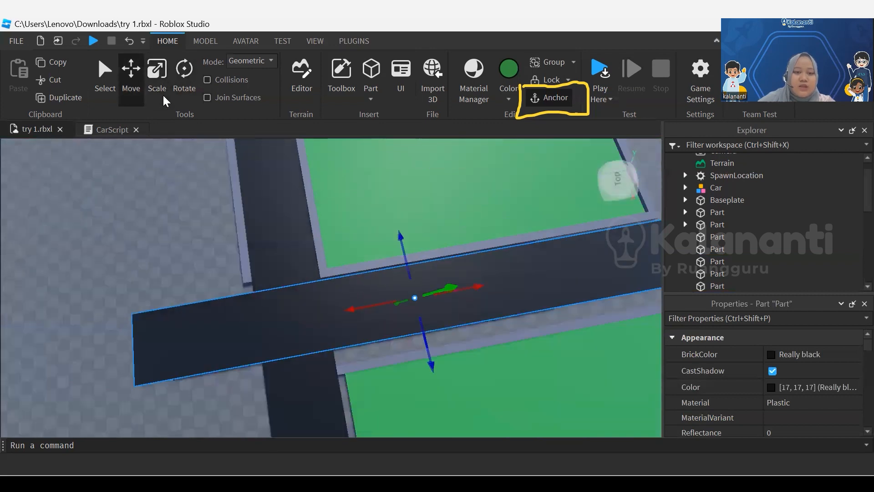
Slide the crossing road strip until its end meets the main road and its side fits against the first field's curb
left_click_drag(358, 308, 531, 277)
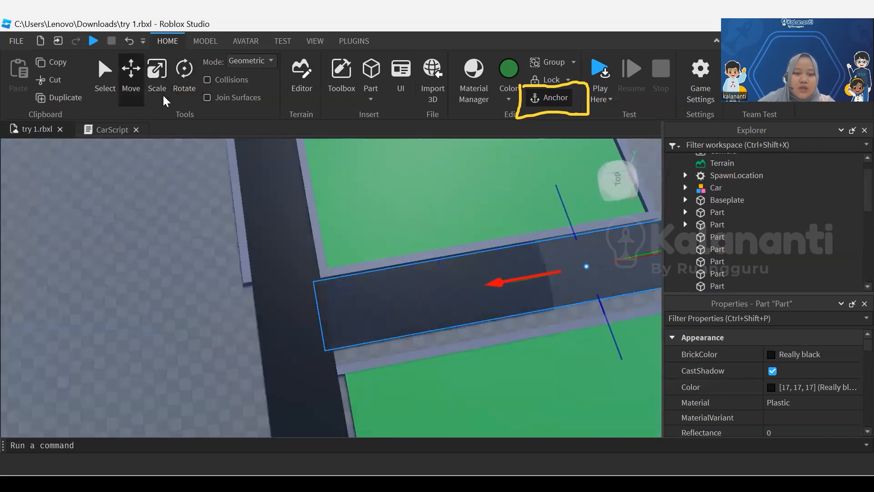
scroll(467, 291, "up", 3)
right_click_drag(466, 291, 540, 262)
left_click(540, 262)
left_click(344, 282)
middle_click_drag(344, 282, 385, 200)
left_click(523, 255)
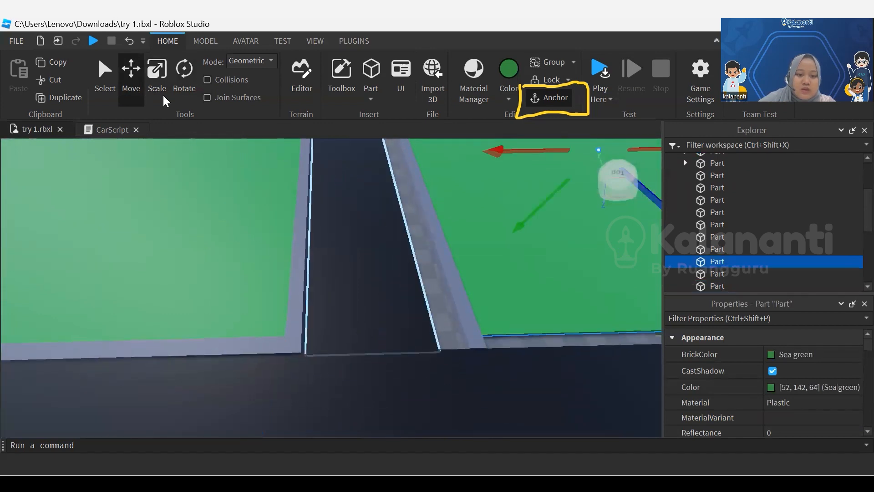
right_click_drag(364, 274, 360, 223)
left_click(346, 296)
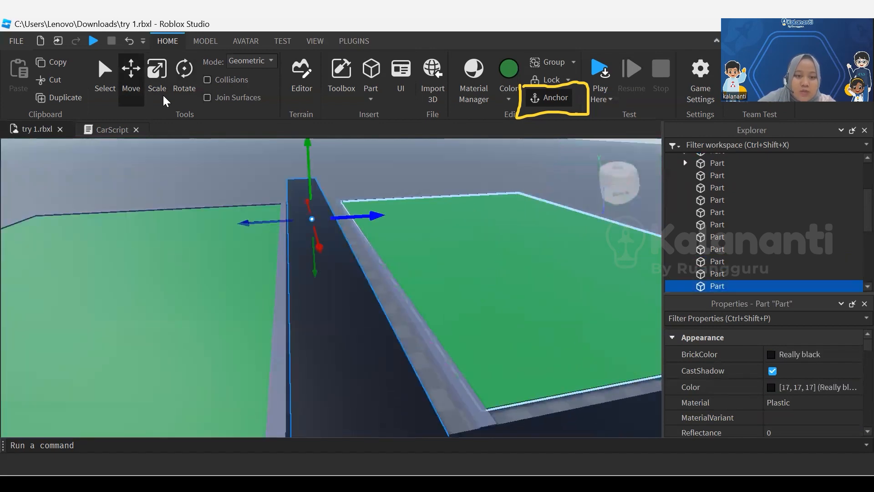
left_click_drag(377, 215, 374, 216)
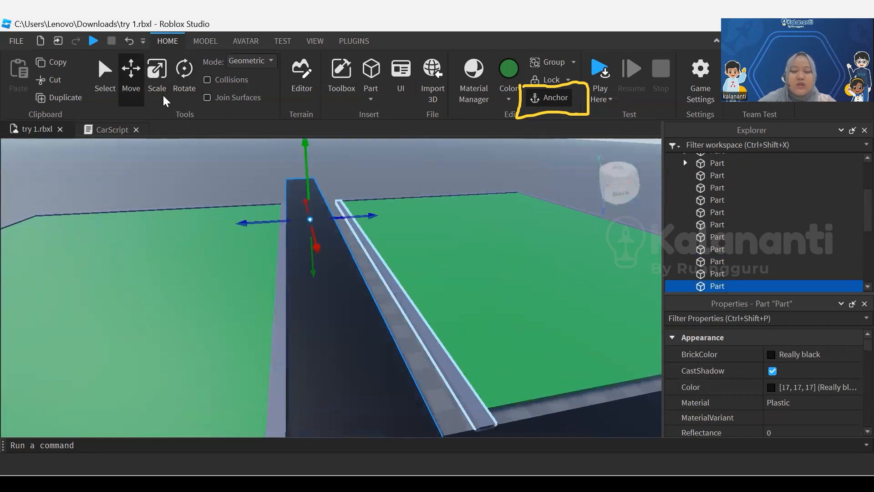
Move the second green field with its three curbs toward the crossing road to close the gap beside it
key("d")
right_click_drag(364, 273, 365, 328)
left_click(219, 277)
scroll(217, 277, "down", 10)
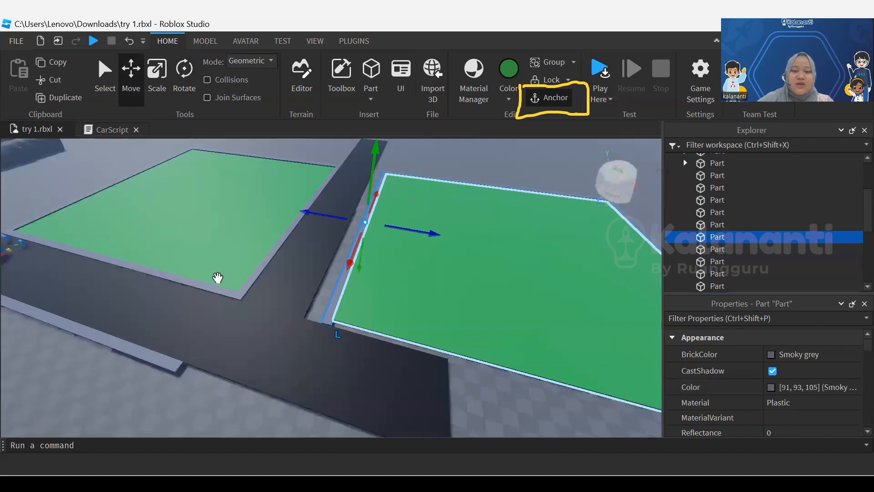
right_click_drag(218, 277, 269, 284)
left_click_drag(515, 176, 265, 269)
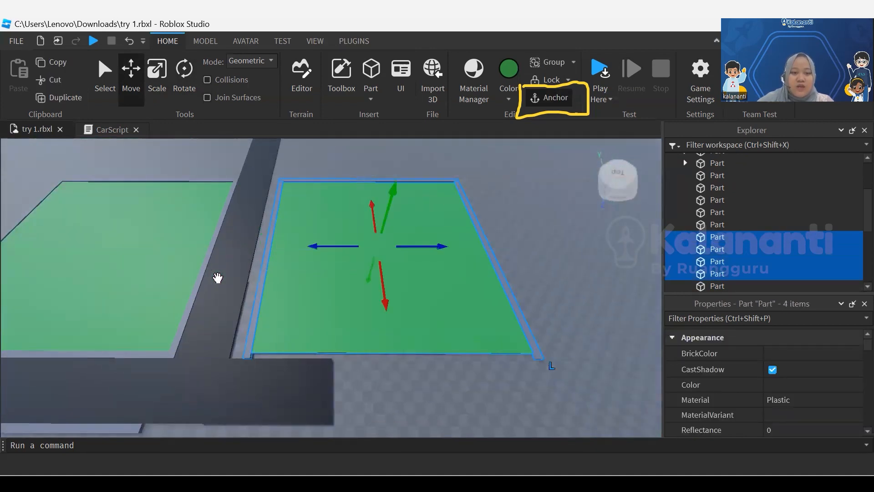
left_click_drag(314, 246, 308, 246)
left_click(217, 278)
middle_click_drag(218, 278, 277, 269)
scroll(244, 334, "up", 3)
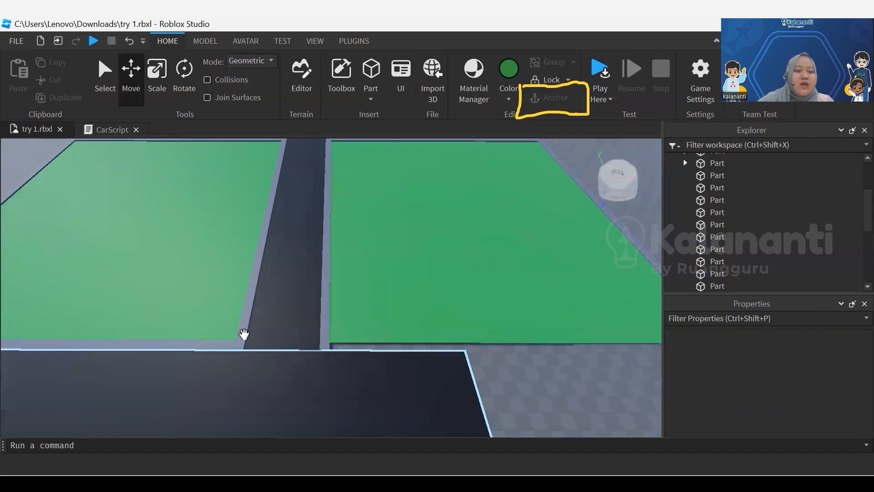
Duplicate the first field's curb along the main road and place the copy on the second field's matching edge
left_click(210, 348)
scroll(209, 346, "down", 2)
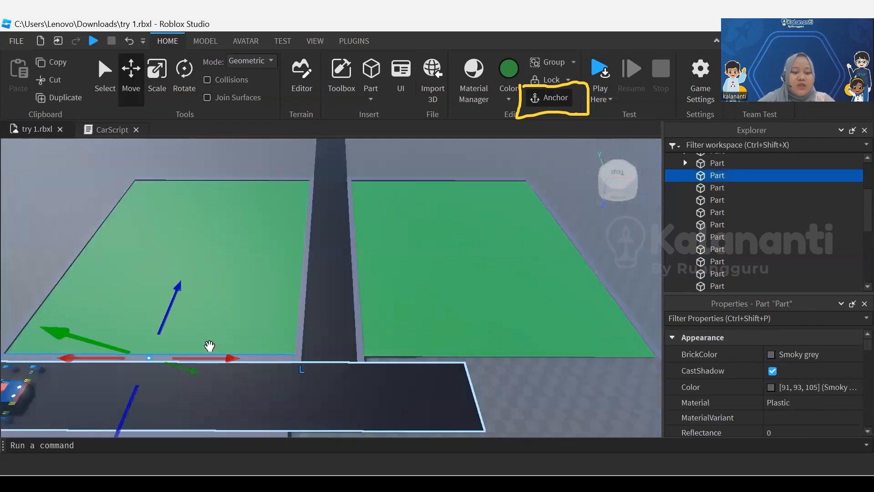
left_click_drag(225, 357, 230, 357)
left_click(231, 358)
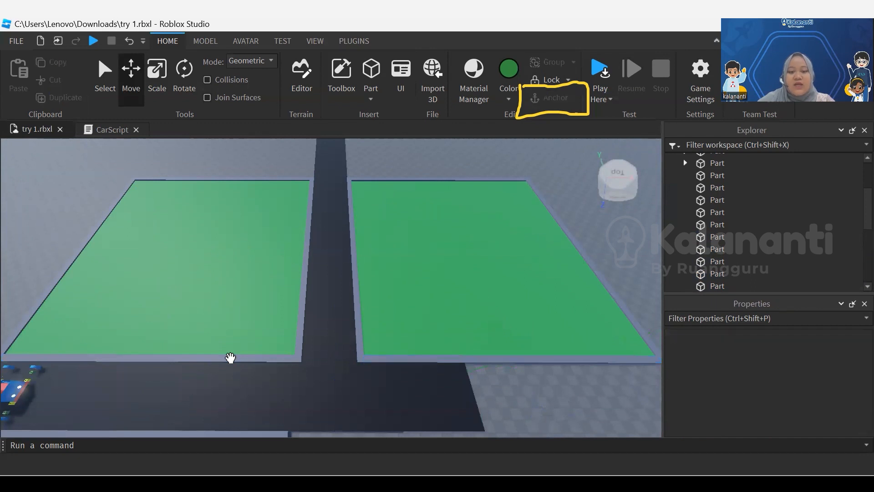
scroll(230, 358, "up", 1)
scroll(231, 357, "down", 2)
right_click_drag(230, 357, 230, 357)
scroll(230, 358, "down", 1)
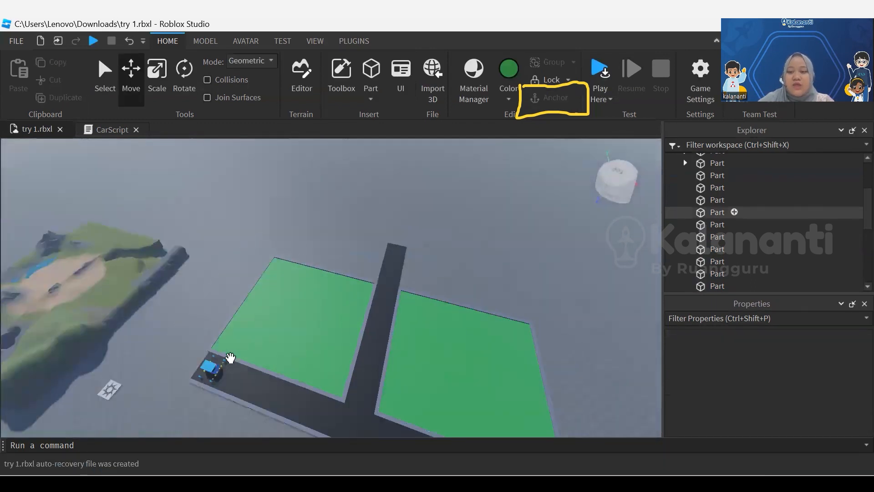
scroll(765, 212, "up", 3)
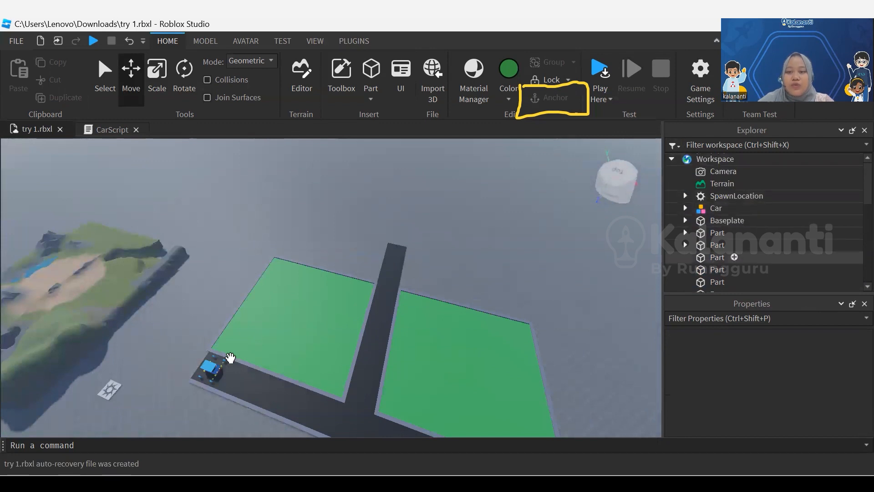
Delete the child objects nested inside the first two Parts of the Workspace
left_click(230, 357)
left_click(686, 233)
left_click(733, 245)
key("Delete")
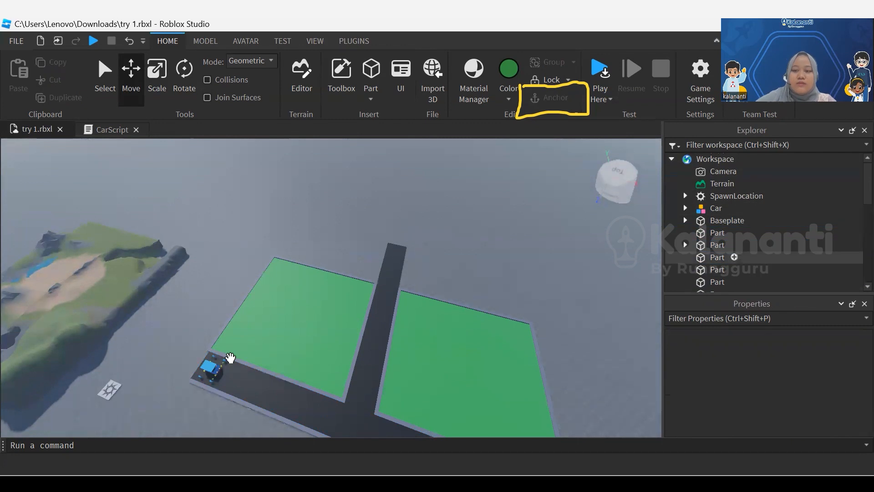
left_click(733, 257)
key("Delete")
left_click(230, 360)
scroll(230, 285, "down", 1)
right_click_drag(230, 286, 229, 285)
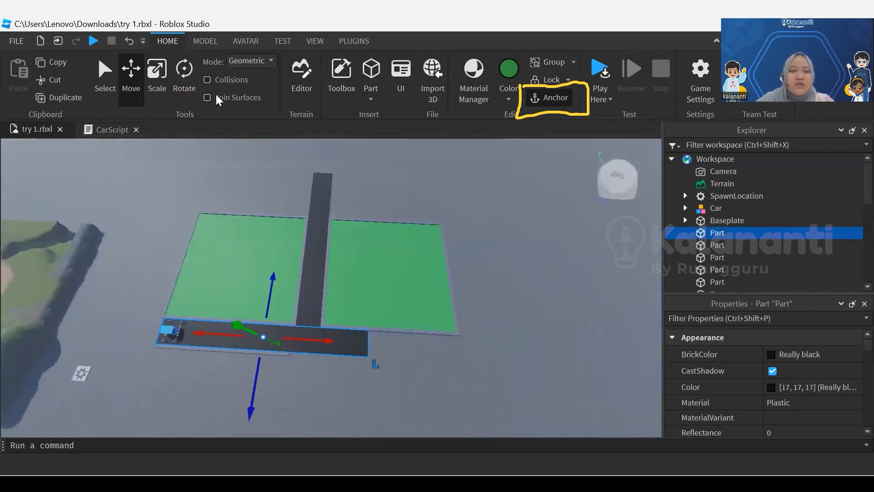
left_click_drag(203, 88, 262, 85)
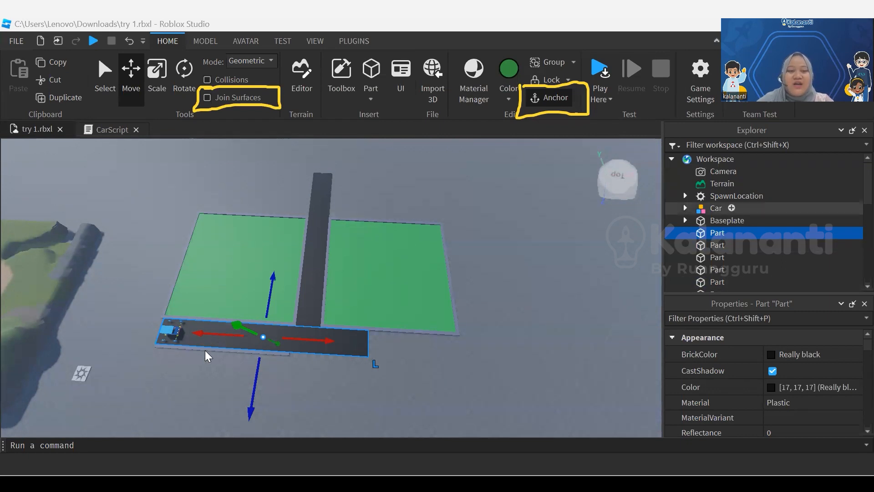
left_click(716, 208)
left_click(189, 335)
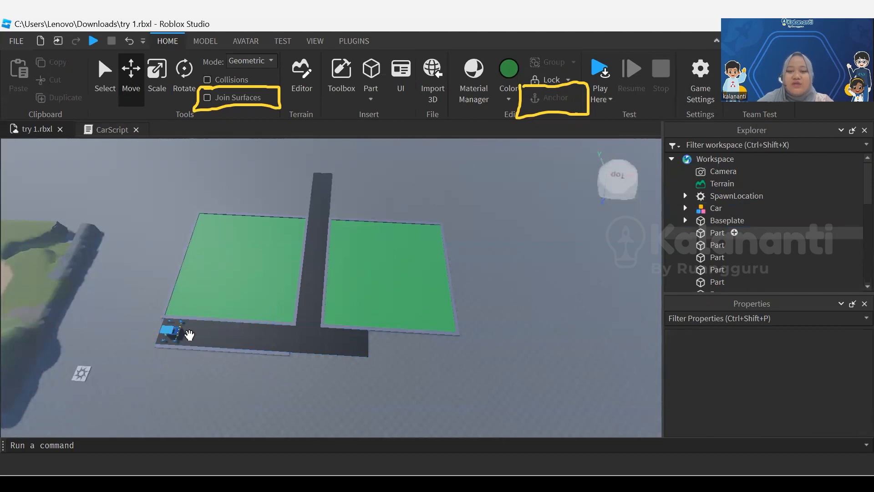
mouse_move(771, 231)
left_mouse_down()
mouse_move(777, 291)
mouse_move(769, 161)
mouse_move(768, 212)
left_mouse_up()
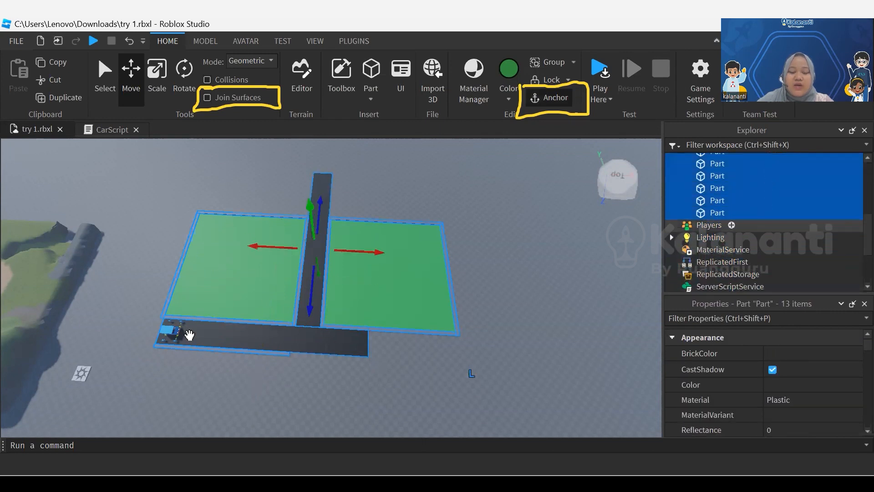
scroll(189, 335, "up", 3)
scroll(771, 256, "up", 5)
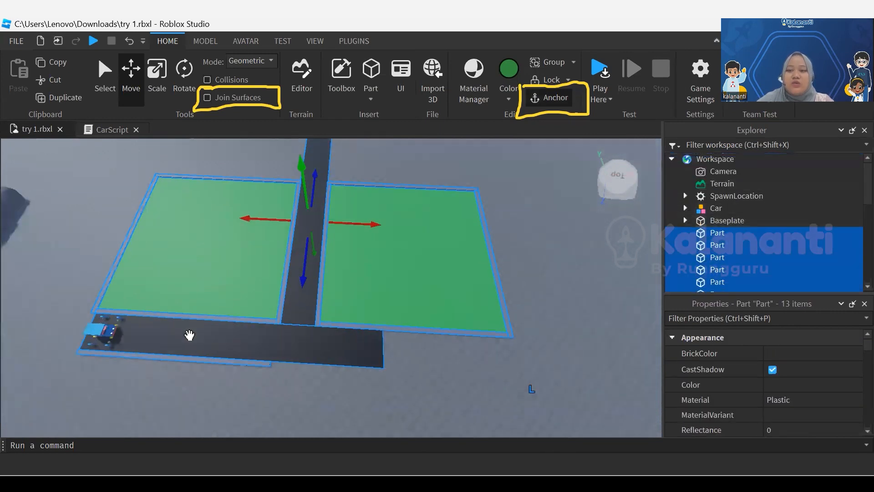
left_click(565, 219)
scroll(771, 208, "up", 1)
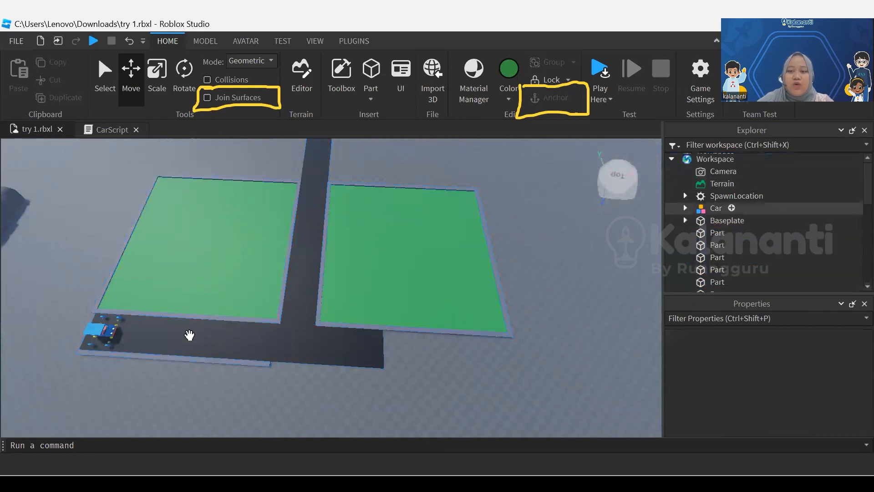
Add a folder to the Workspace and rename it Background
left_click(744, 158)
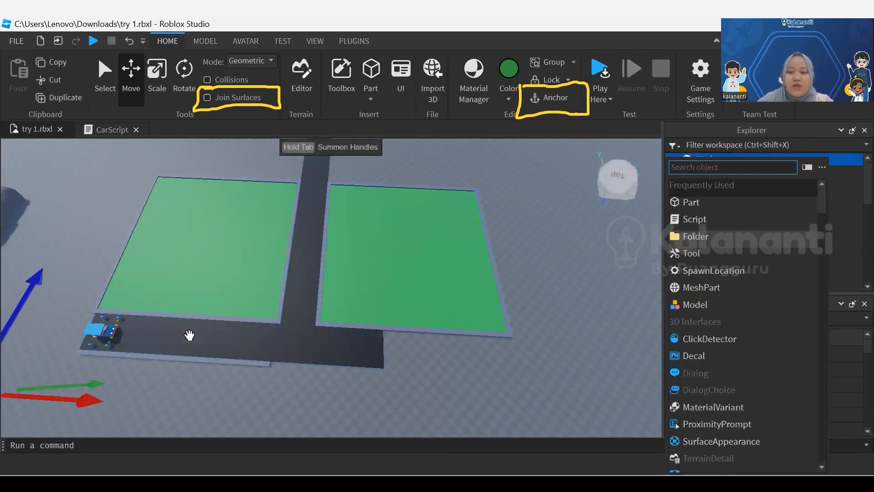
left_click(696, 236)
right_click(722, 196)
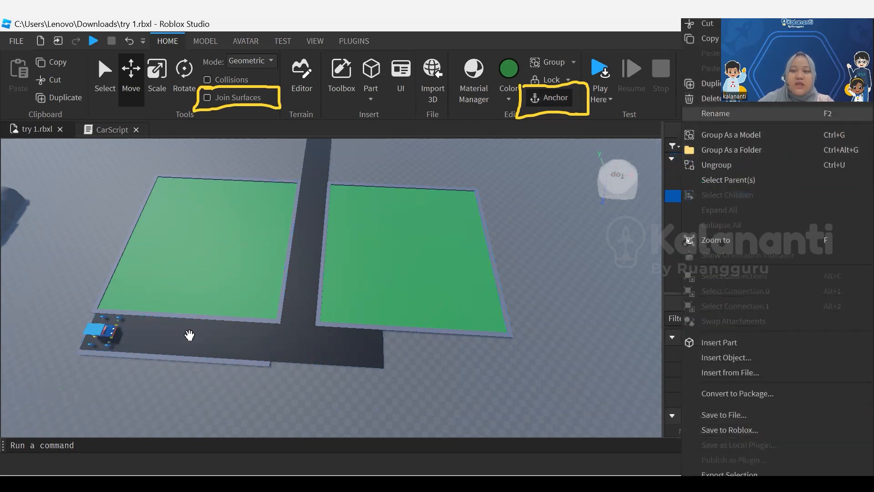
left_click(716, 113)
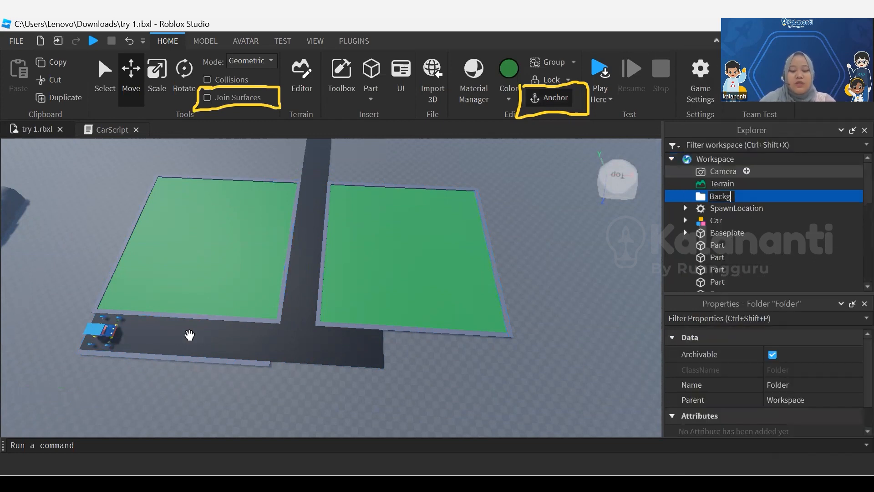
key("Return")
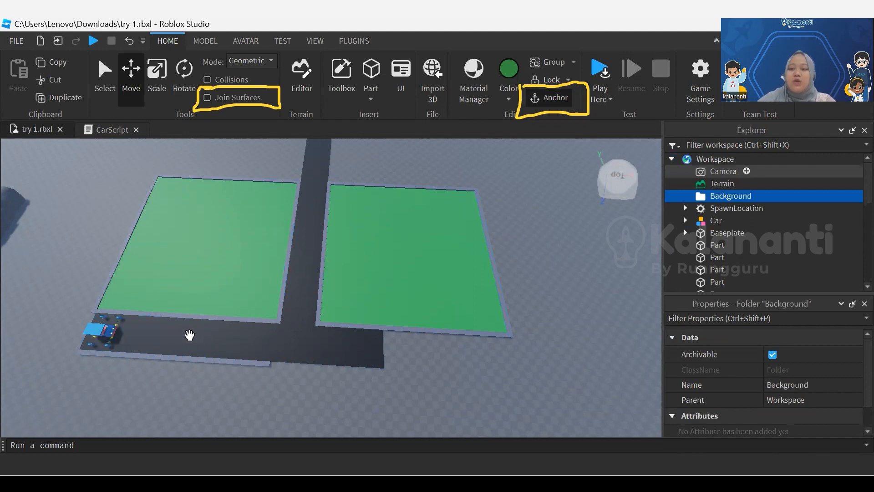
Move all the road, field and curb Parts into the Background folder and clear the selection
left_click_drag(796, 245, 804, 210)
scroll(804, 228, "up", 5)
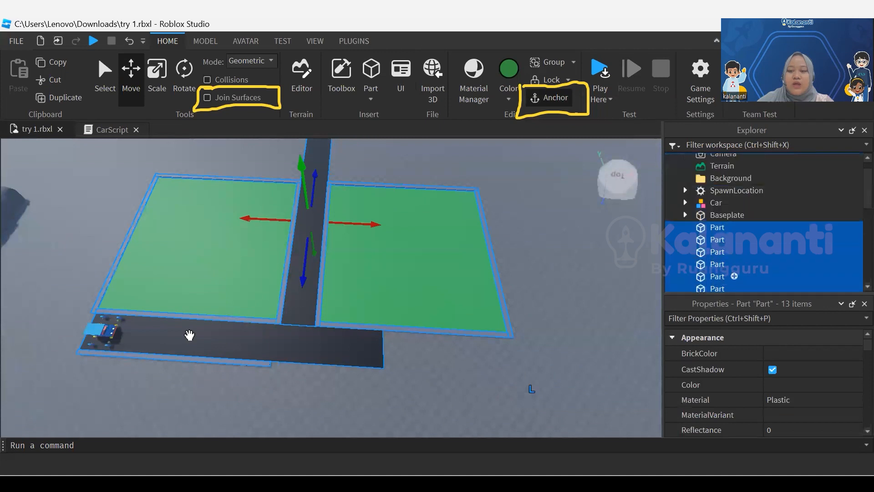
left_click_drag(734, 226, 761, 177)
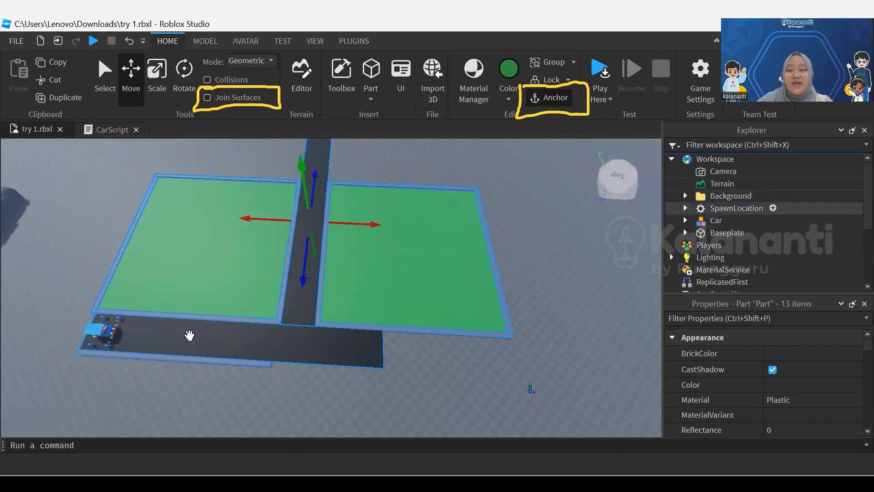
left_click(189, 335)
Examine the layout of the roads and curbed fields from near and far
scroll(190, 335, "up", 1)
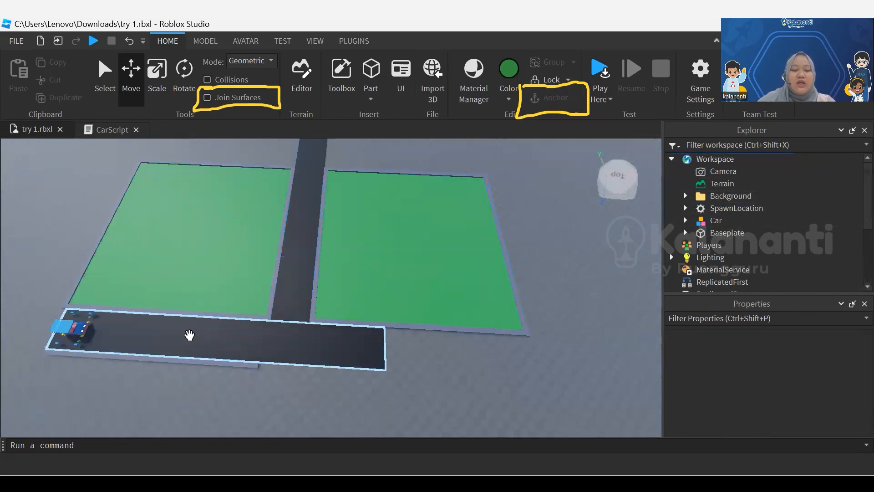
scroll(190, 335, "up", 3)
scroll(190, 335, "down", 2)
scroll(185, 271, "up", 3)
scroll(236, 276, "down", 2)
right_click_drag(236, 276, 236, 276)
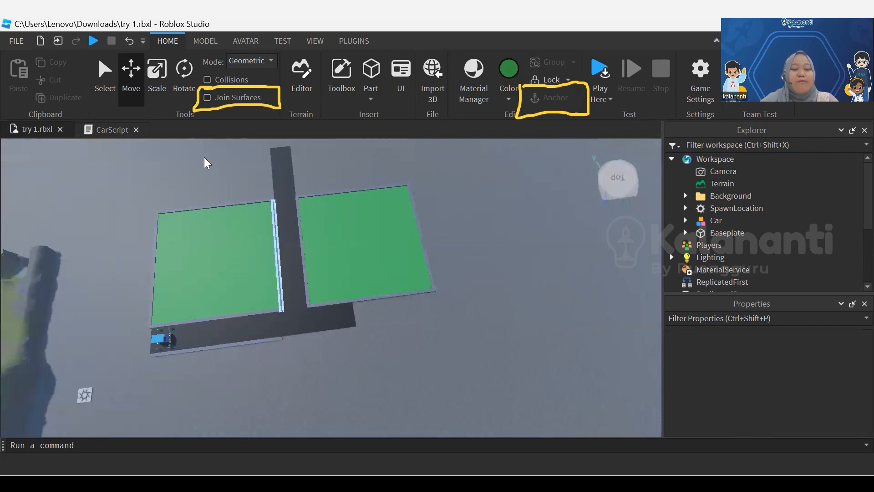
scroll(207, 163, "down", 1)
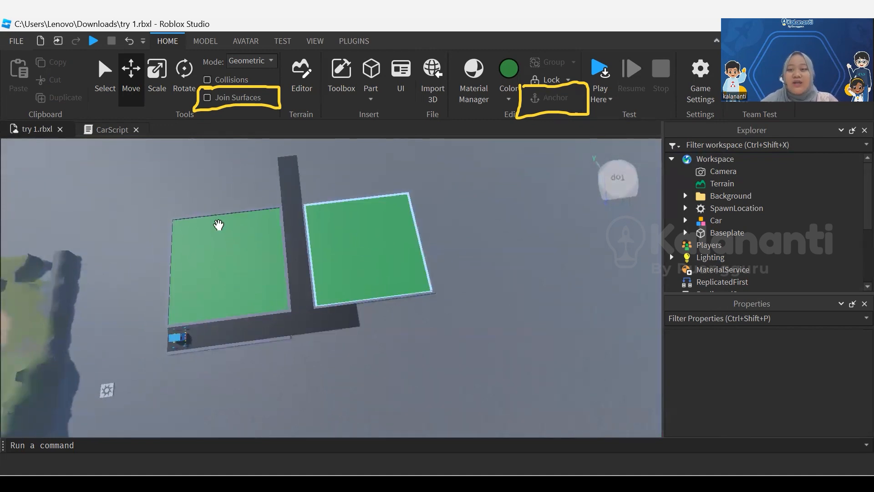
scroll(219, 226, "up", 1)
Insert a new block part on the open baseplate beyond the second green field and select it
middle_click_drag(218, 226, 216, 338)
scroll(223, 332, "up", 2)
right_click_drag(227, 330, 227, 329)
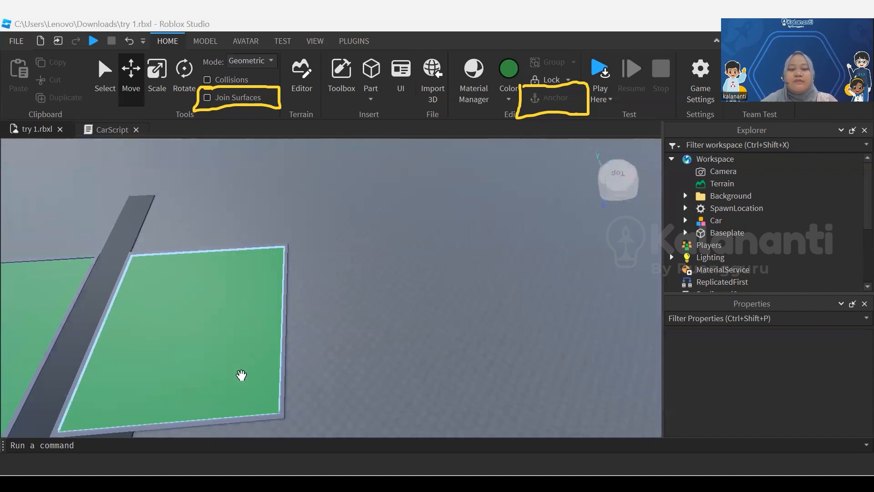
key("d")
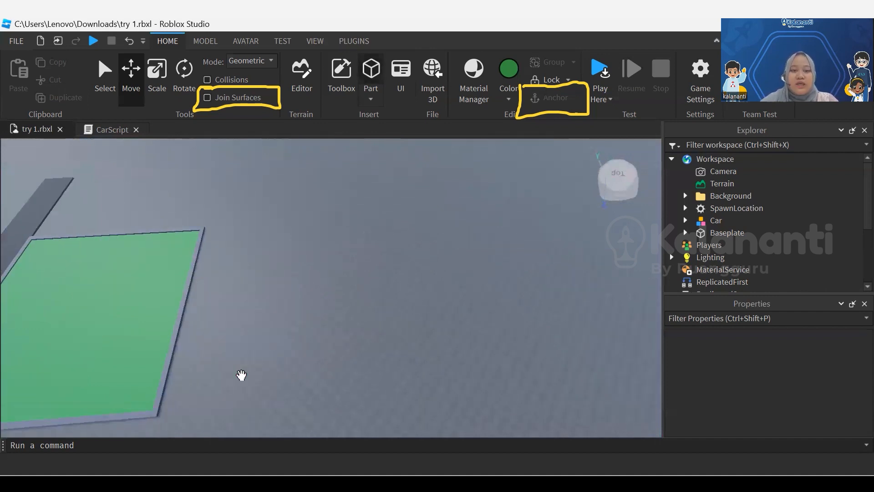
left_click(371, 69)
key("w")
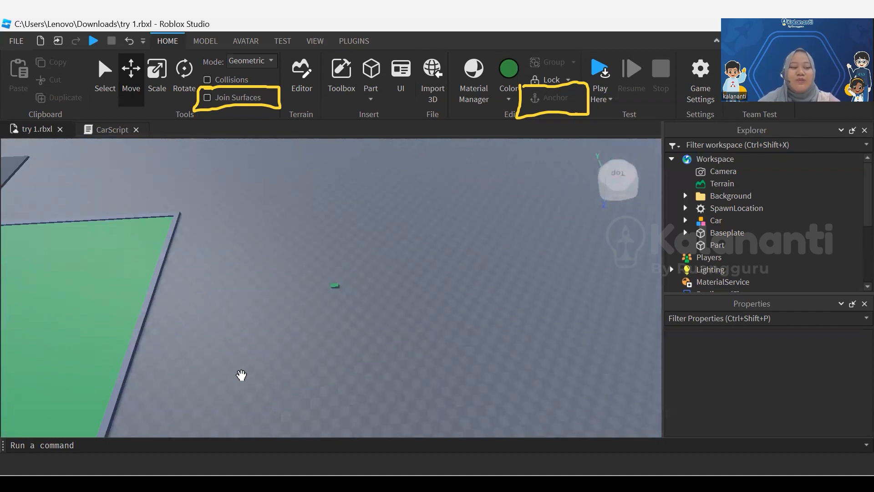
key("w")
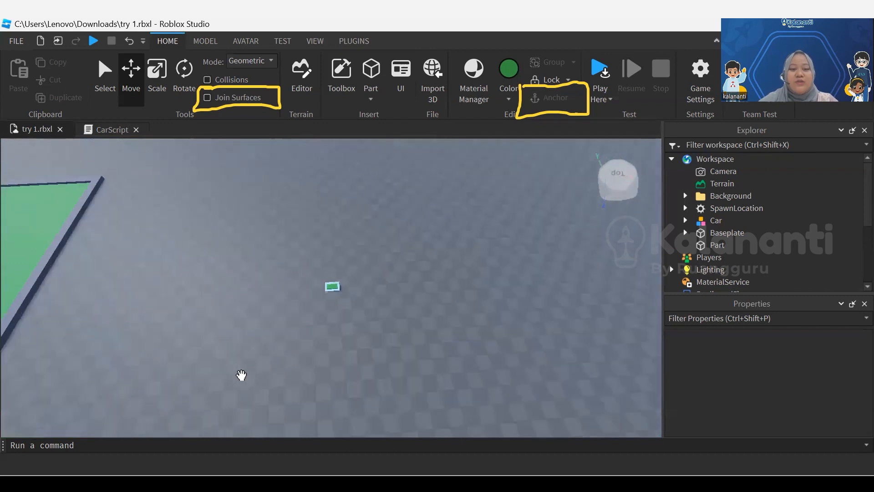
right_click_drag(242, 375, 241, 376)
key("s")
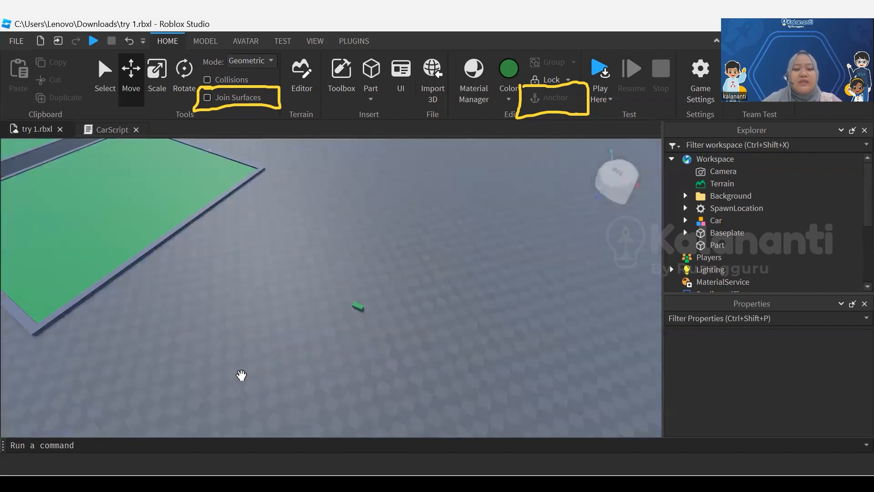
scroll(241, 375, "up", 4)
left_click_drag(365, 299, 156, 245)
middle_click_drag(229, 313, 230, 313)
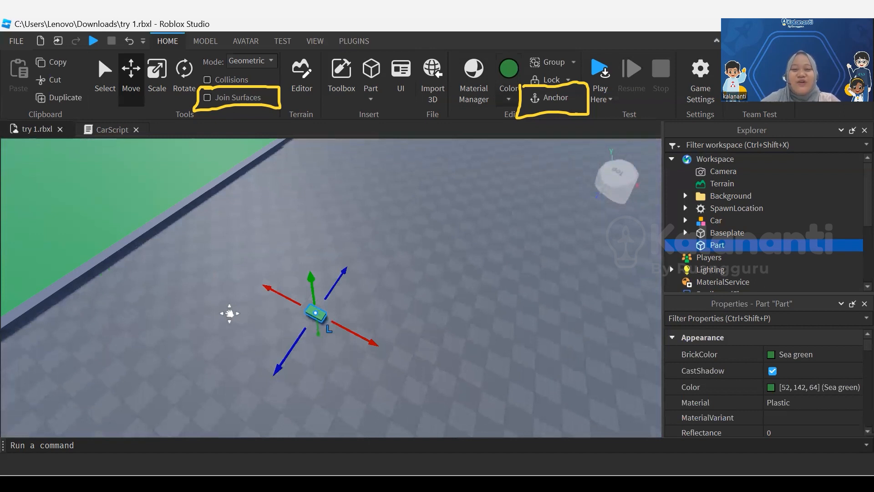
Change the new part's color to Oyster
left_click(509, 96)
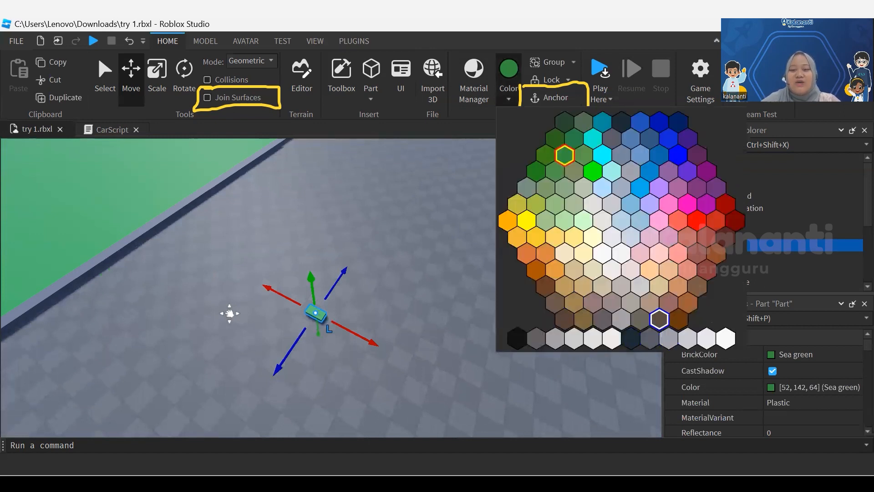
left_click(621, 286)
left_click(387, 302)
left_click_drag(316, 313, 279, 310)
scroll(280, 310, "up", 4)
scroll(229, 313, "up", 5)
scroll(230, 313, "down", 5)
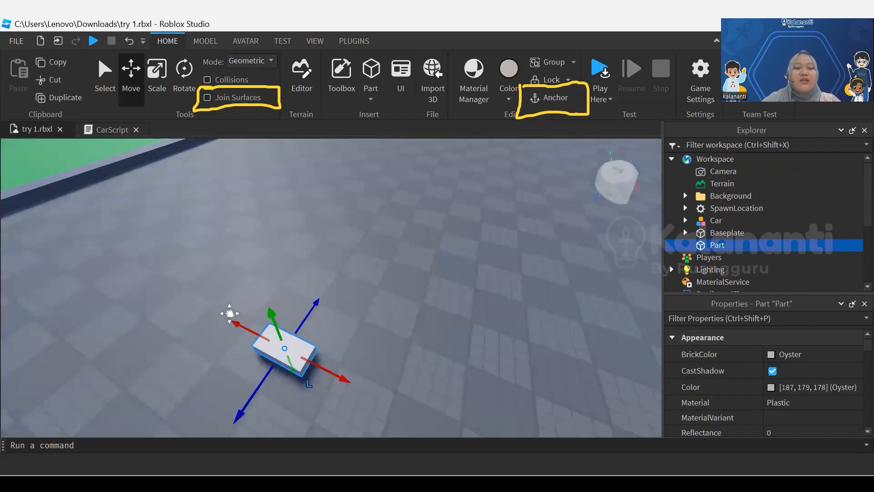
Stretch the Oyster block at both ends with the Scale tool into a long, narrow slab beside the green field
right_click_drag(230, 314, 230, 313)
scroll(229, 313, "down", 2)
middle_click_drag(229, 313, 230, 314)
scroll(229, 313, "down", 3)
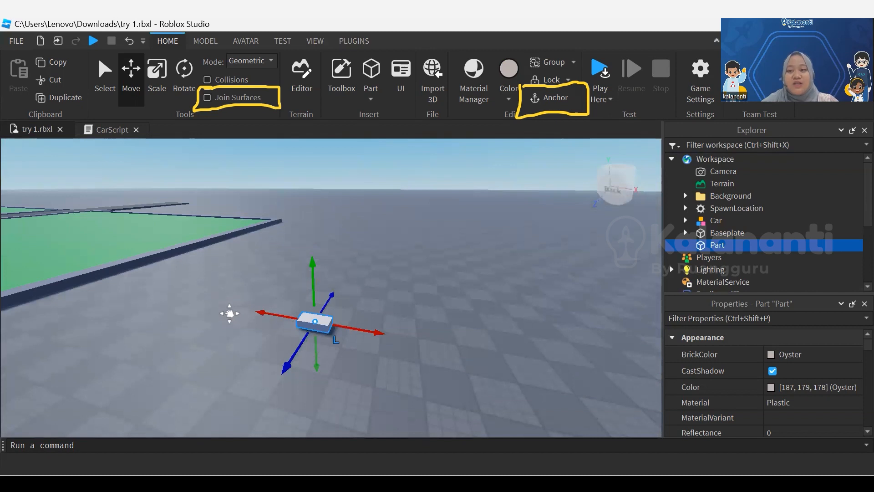
right_click_drag(230, 314, 230, 314)
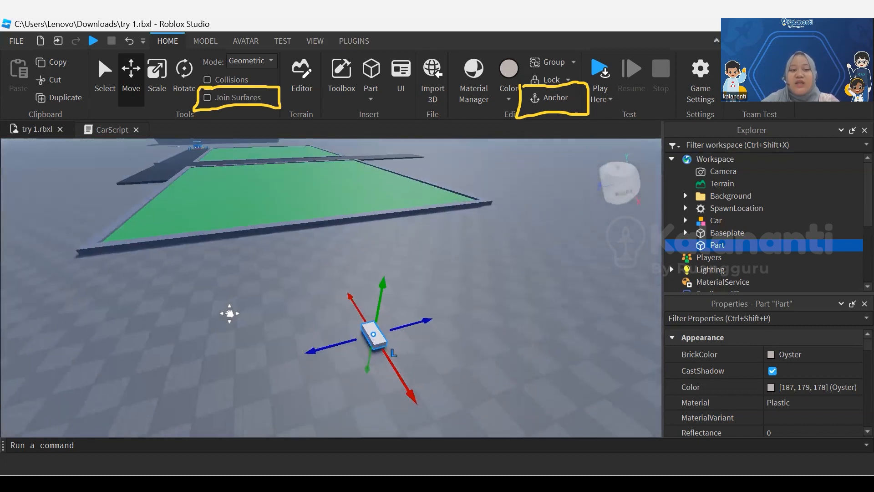
left_click(158, 87)
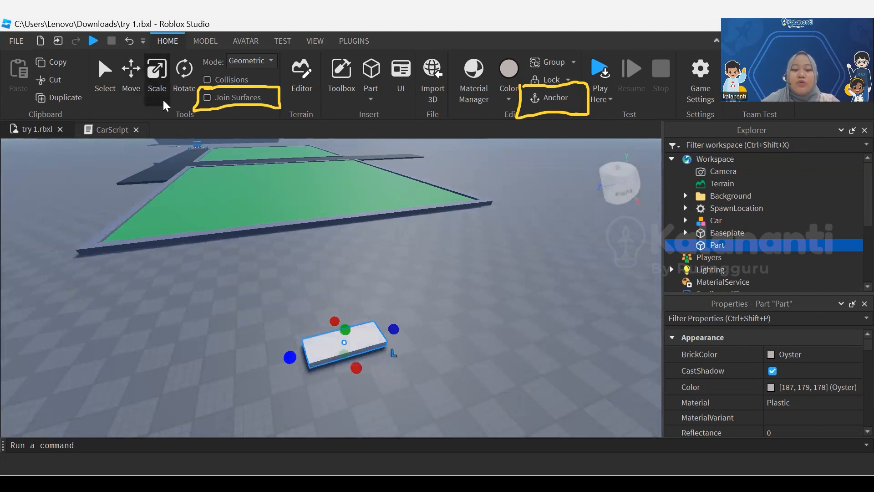
left_click_drag(393, 330, 420, 322)
left_click_drag(290, 357, 282, 360)
right_click_drag(283, 359, 431, 371)
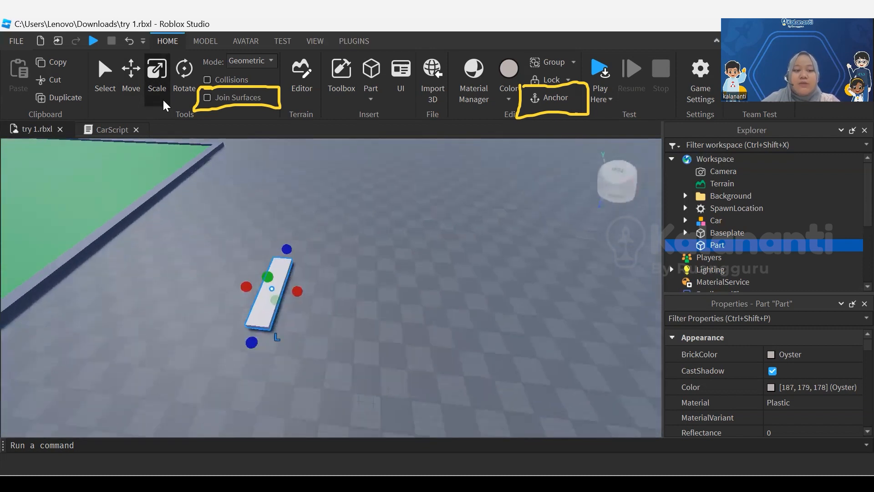
Widen the Oyster slab and extend it upward into a tall rectangular tower
left_click_drag(298, 291, 394, 300)
right_click_drag(394, 300, 392, 255)
scroll(394, 338, "down", 4)
left_click_drag(365, 334, 383, 203)
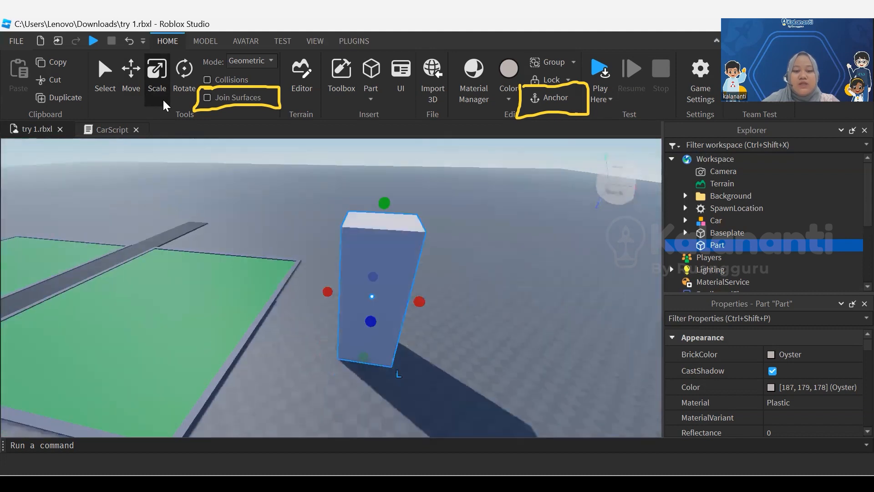
scroll(383, 203, "down", 4)
left_click_drag(392, 245, 410, 149)
middle_click_drag(410, 148, 380, 236)
left_click_drag(381, 237, 388, 189)
right_click_drag(388, 189, 423, 283)
scroll(388, 255, "down", 6)
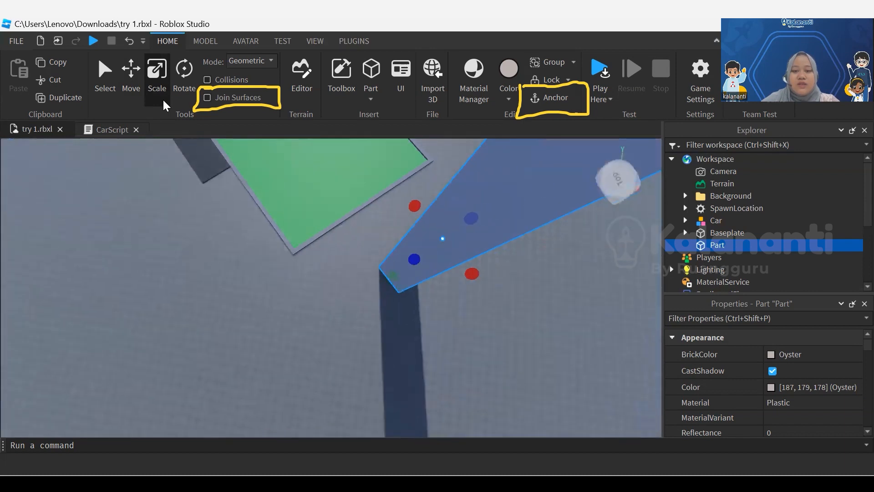
Clear the selection and insert a wedge part on the tower's top face
left_click_drag(291, 318, 274, 328)
left_click(269, 365)
middle_click_drag(269, 365, 350, 305)
right_click_drag(350, 305, 380, 228)
scroll(397, 191, "down", 3)
middle_click_drag(380, 228, 360, 237)
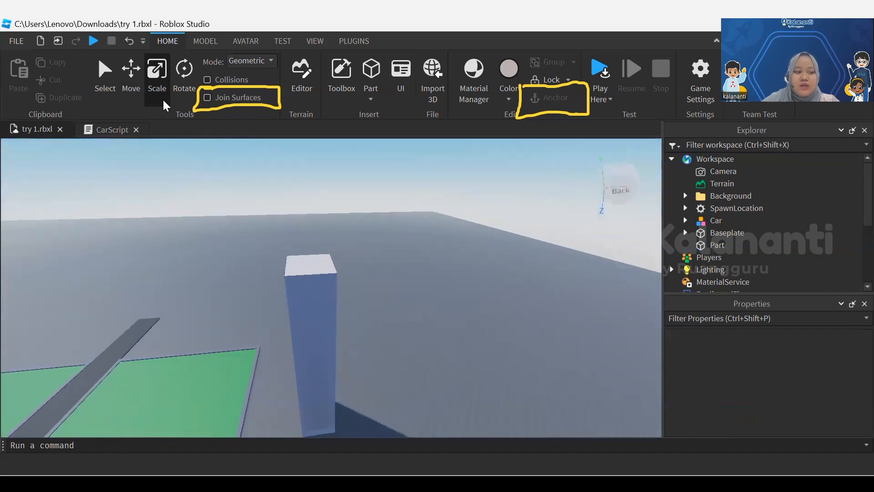
scroll(314, 278, "up", 6)
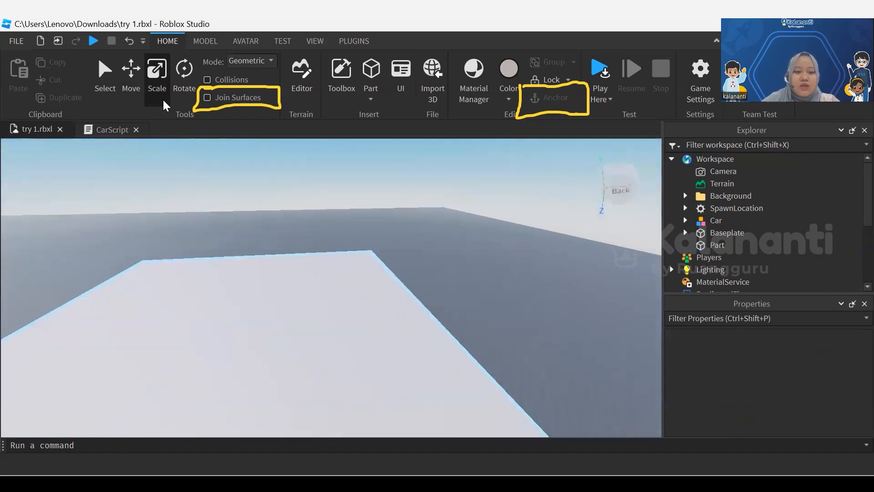
right_click_drag(314, 278, 265, 359)
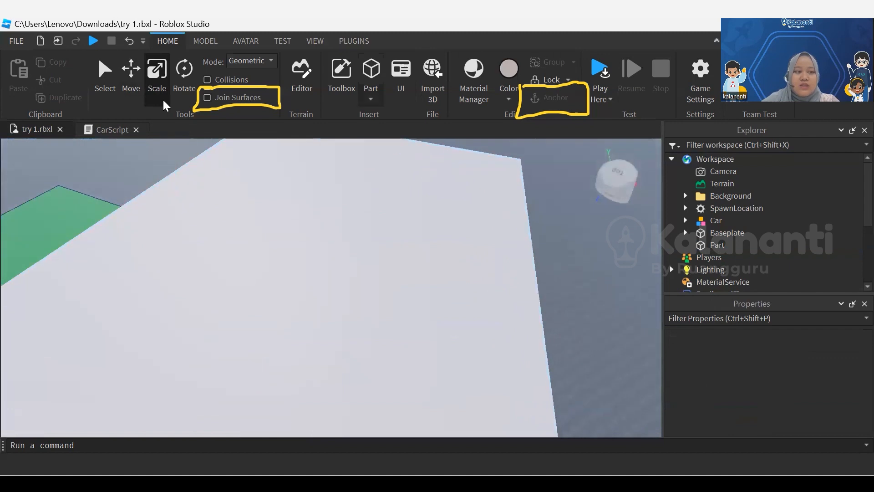
left_click(371, 97)
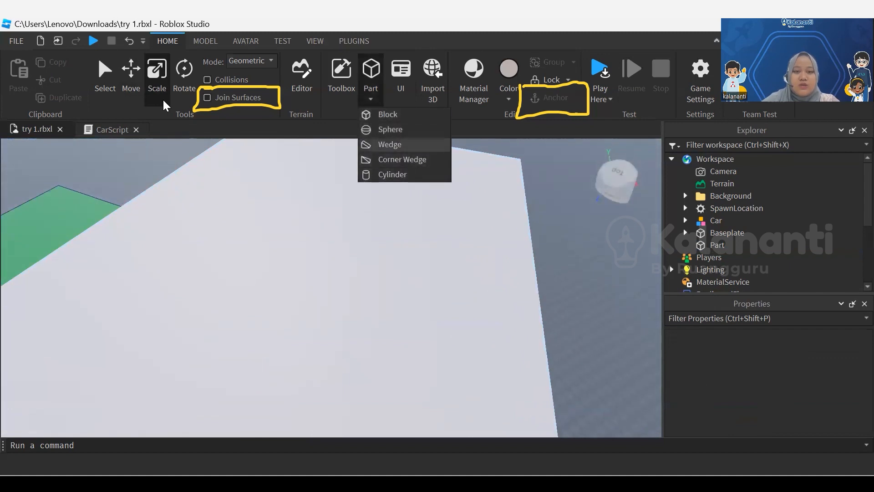
left_click(389, 145)
scroll(337, 278, "up", 2)
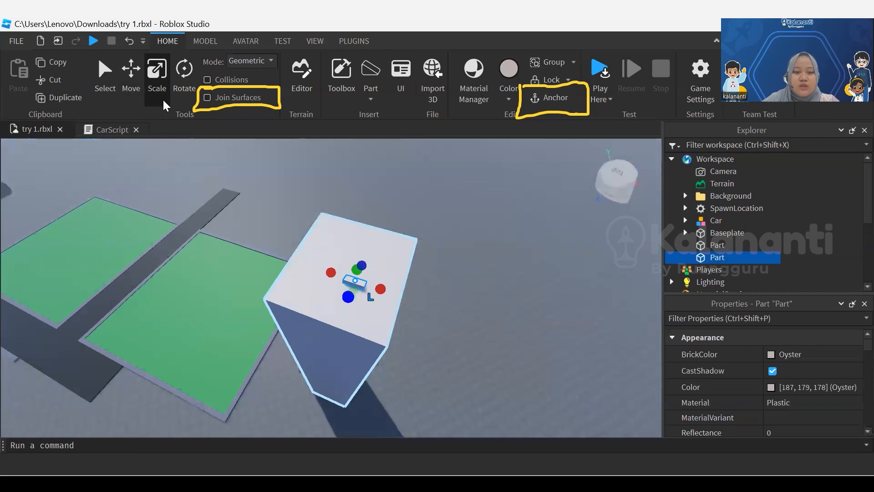
Rotate the wedge a quarter turn about the vertical axis and move it toward the tower's edge beside the green field
left_click(185, 93)
left_click_drag(365, 322, 310, 286)
right_click_drag(310, 286, 362, 287)
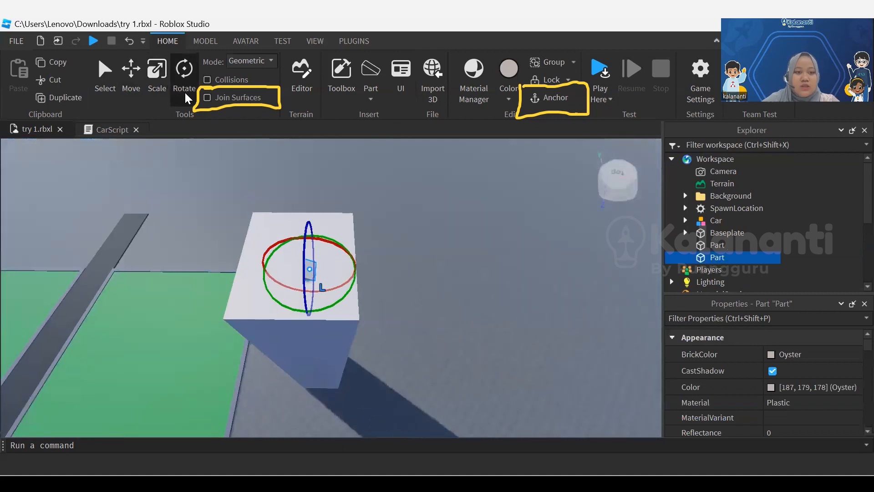
left_click(132, 87)
left_click_drag(372, 270, 303, 270)
scroll(228, 278, "up", 3)
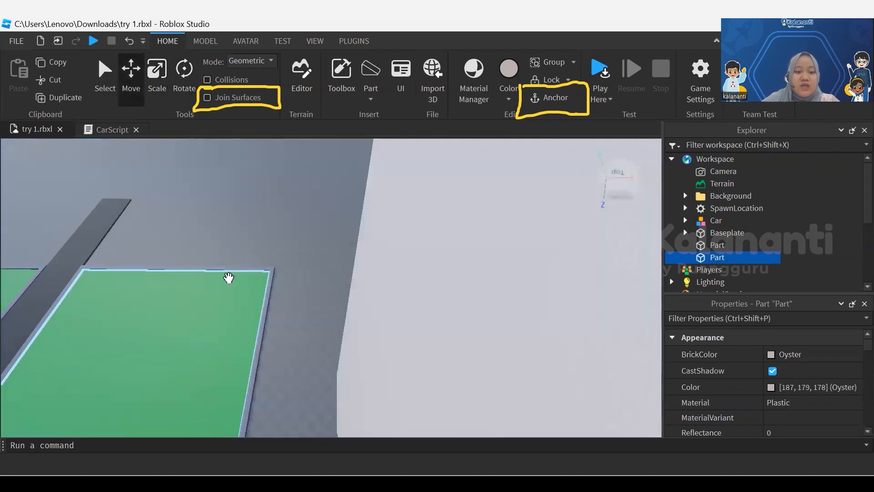
scroll(243, 280, "down", 1)
scroll(243, 280, "down", 2)
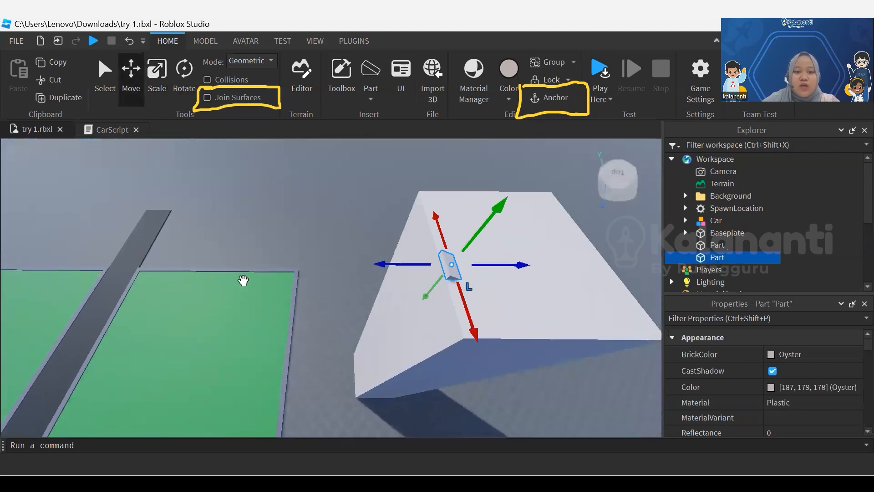
Scale the wedge in length and width until it covers the tower's whole top face
key("ctrl+3")
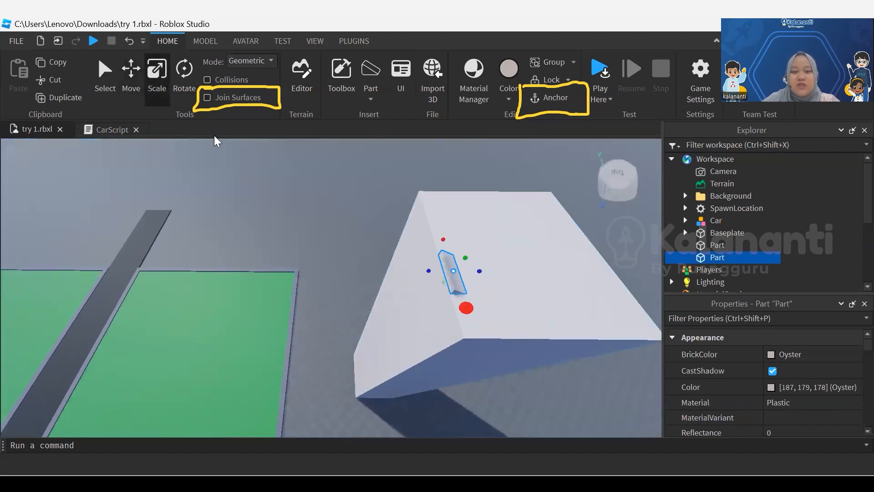
left_click_drag(483, 356, 482, 356)
left_click_drag(443, 239, 423, 177)
middle_click_drag(479, 255, 273, 305)
mouse_move(242, 306)
left_mouse_down()
mouse_move(417, 308)
mouse_move(397, 306)
left_mouse_up()
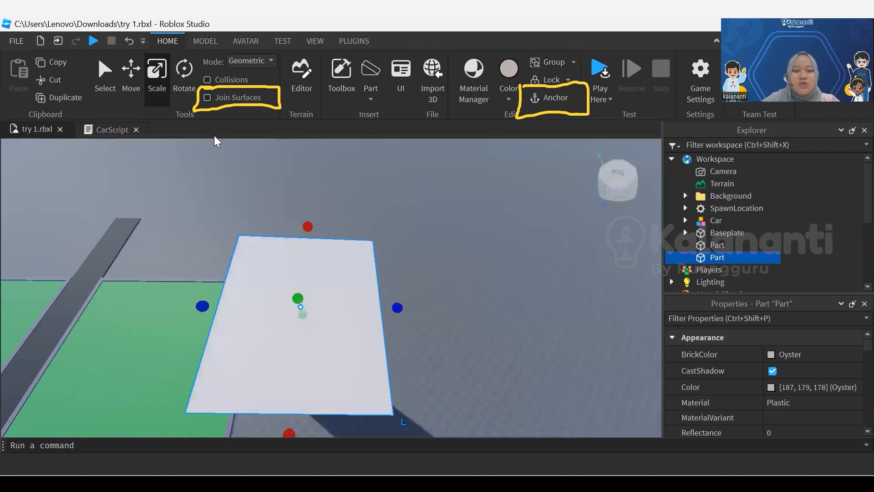
right_click_drag(397, 306, 385, 228)
middle_click_drag(397, 307, 429, 199)
Extend the wedge upward to form a steep sloped roof on the tower
left_click_drag(362, 260, 364, 219)
scroll(363, 219, "down", 2)
left_click_drag(373, 252, 373, 200)
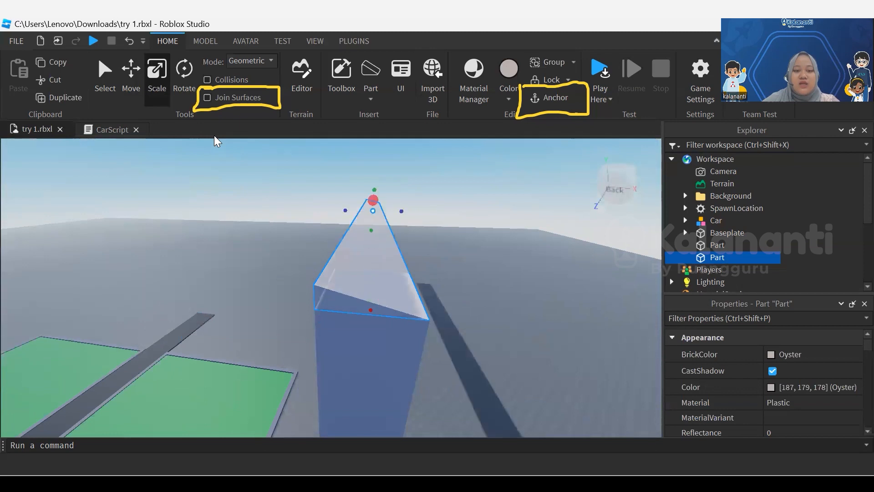
key("ctrl+z")
right_click_drag(373, 200, 373, 155)
middle_click_drag(373, 196, 410, 163)
left_click_drag(411, 319, 409, 235)
middle_click_drag(409, 234, 295, 281)
right_click_drag(295, 281, 294, 332)
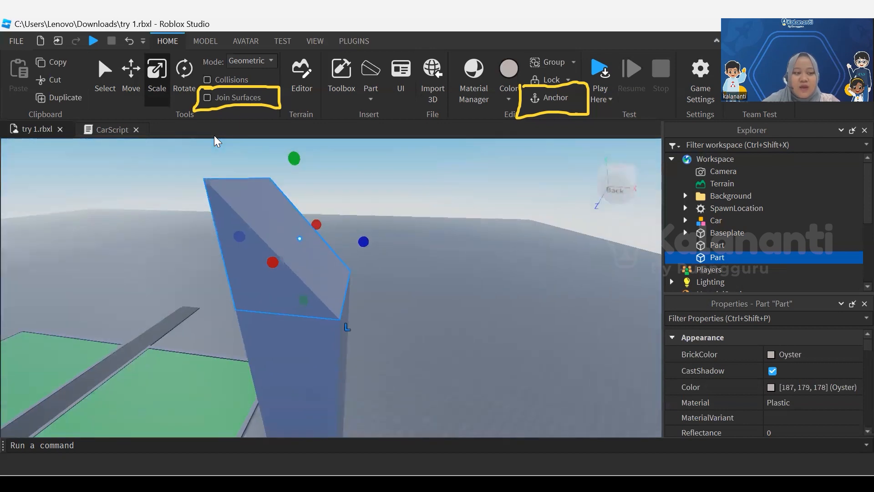
middle_click_drag(300, 239, 333, 272)
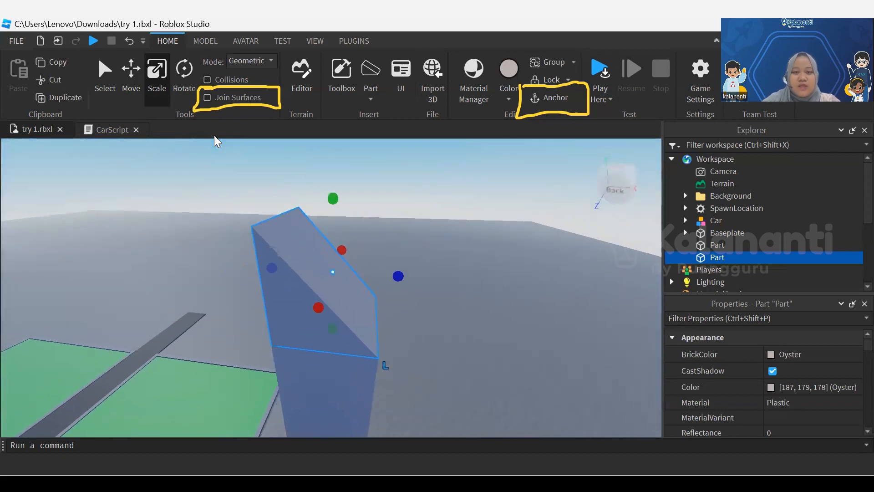
Color the wedge roof dark blue and clear the selection
left_click(509, 98)
left_click(650, 339)
left_click(569, 282)
mouse_move(569, 282)
middle_mouse_down()
mouse_move(630, 178)
mouse_move(606, 210)
middle_mouse_up()
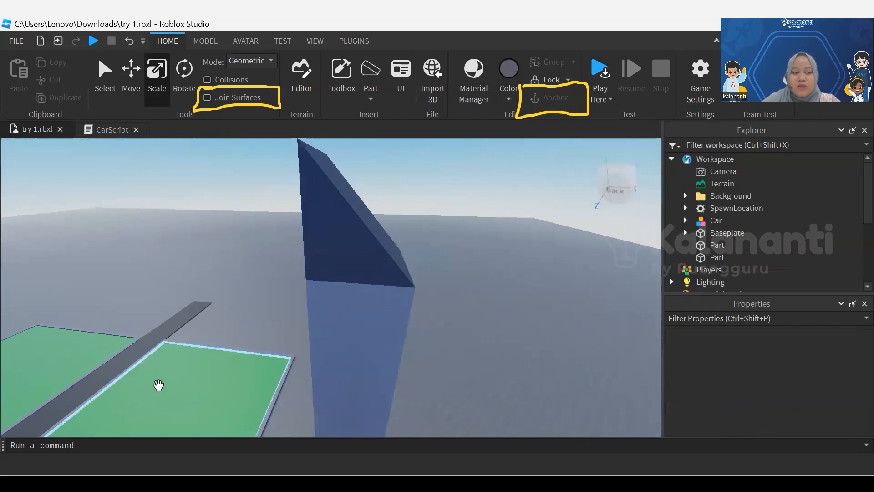
Duplicate the tower block, move the copy beside it under the roof's low edge, and scale it down to a thin wall slab
left_click(350, 343)
middle_click_drag(351, 344, 296, 358)
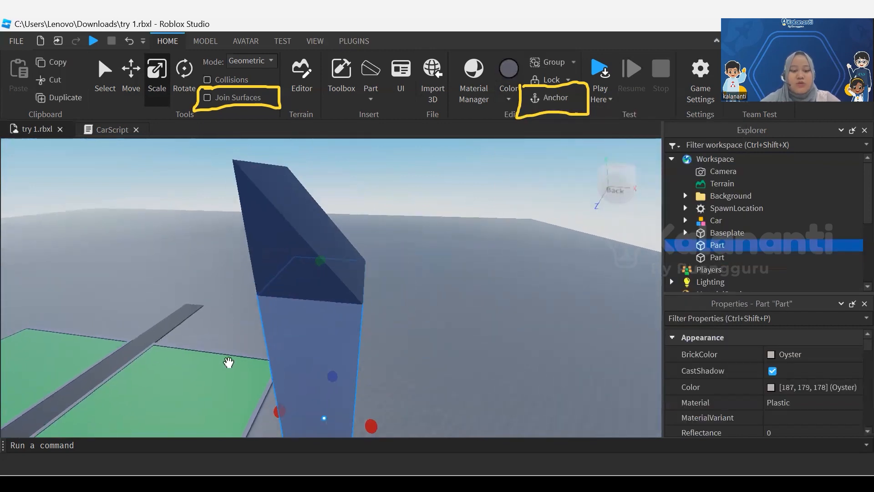
key("ctrl+d")
left_click(139, 87)
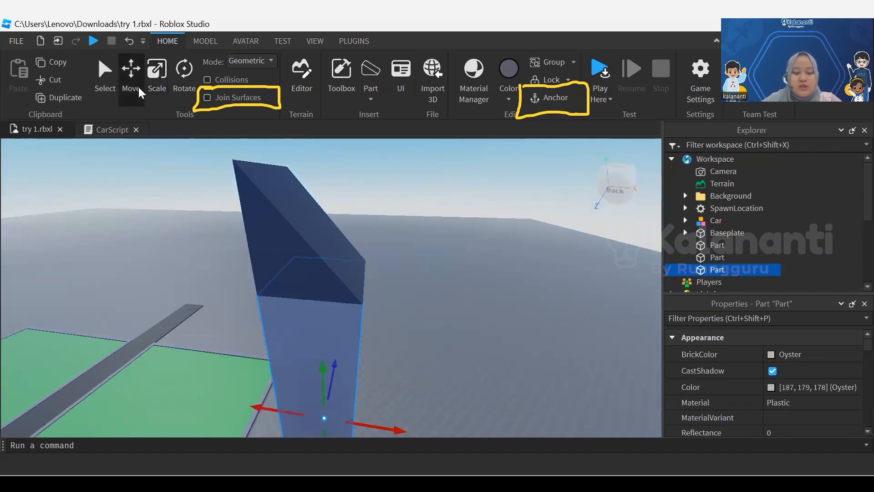
mouse_move(410, 424)
left_mouse_down()
mouse_move(481, 434)
mouse_move(461, 431)
left_mouse_up()
middle_click_drag(461, 430, 448, 397)
left_click(165, 87)
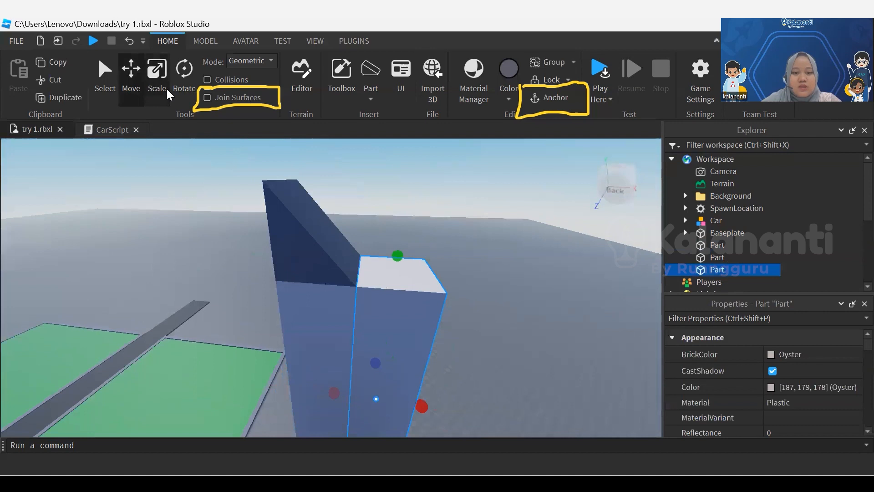
left_click_drag(419, 404, 378, 400)
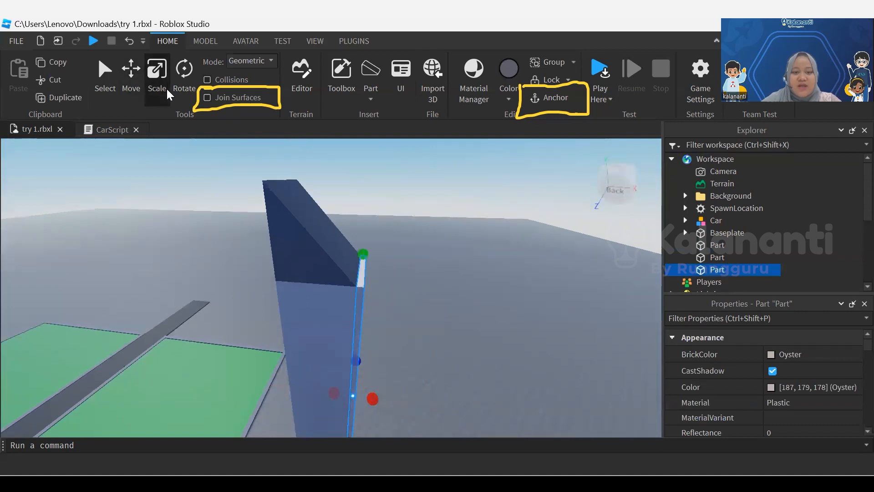
key("q")
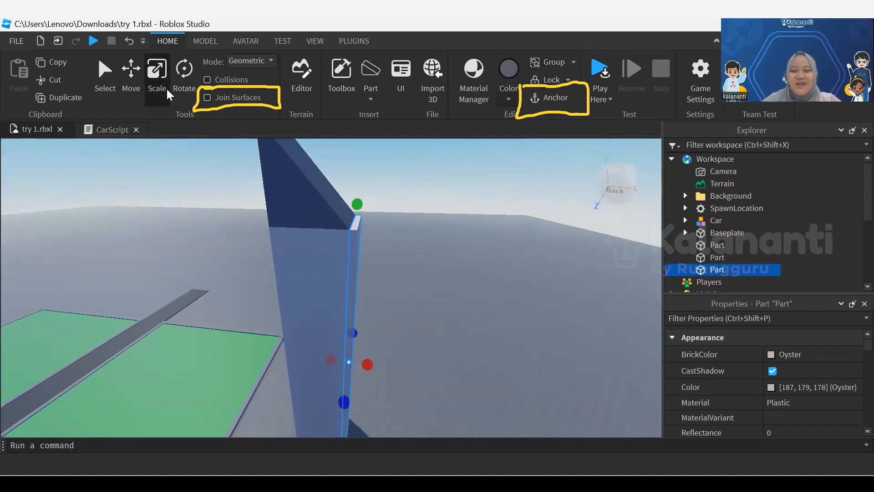
Color the thin wall slab Institutional white and clear the selection
left_click(509, 99)
left_click(726, 338)
left_click(569, 374)
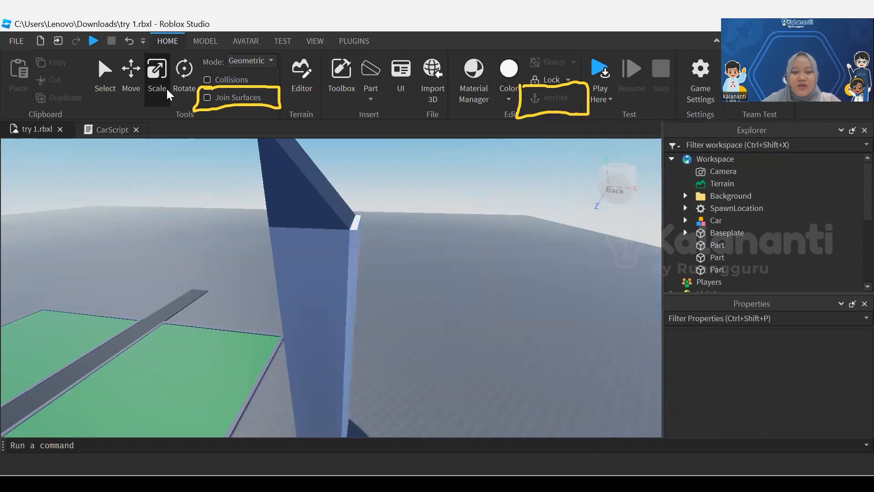
key("e")
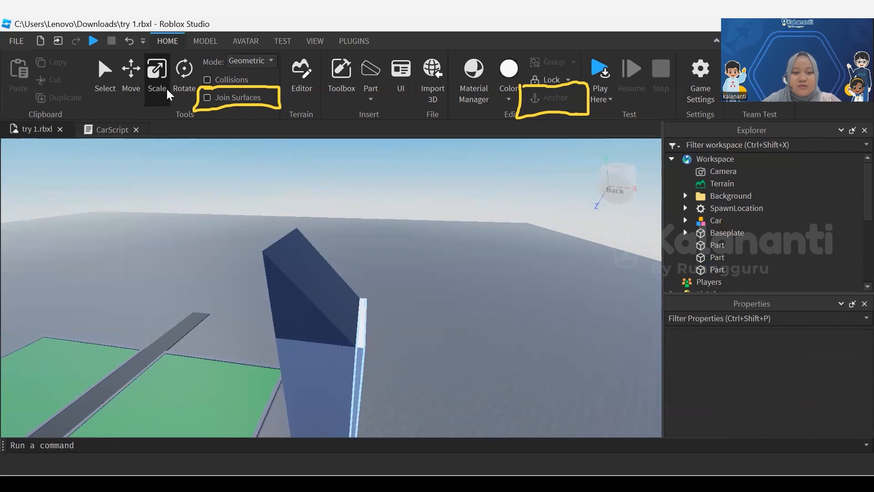
Duplicate the white wall slab and shape the copy into a short upright slab standing on top of the original
left_click(362, 326)
key("ctrl+d")
right_click_drag(410, 319, 373, 375)
left_click_drag(373, 375, 430, 209)
right_click_drag(430, 209, 436, 164)
left_click_drag(413, 249, 417, 216)
mouse_move(406, 300)
left_mouse_down()
mouse_move(411, 266)
mouse_move(408, 282)
left_mouse_up()
middle_click_drag(409, 282, 403, 342)
mouse_move(411, 282)
left_mouse_down()
mouse_move(423, 184)
mouse_move(422, 199)
left_mouse_up()
mouse_move(421, 199)
middle_mouse_down()
mouse_move(458, 257)
mouse_move(474, 258)
middle_mouse_up()
mouse_move(475, 259)
left_mouse_down()
mouse_move(477, 249)
mouse_move(528, 302)
mouse_move(517, 292)
left_mouse_up()
Try to tilt the short white slab along the roof slope and move it onto the sloped face
left_click(182, 88)
mouse_move(518, 292)
right_mouse_down()
mouse_move(574, 275)
mouse_move(567, 273)
right_mouse_up()
mouse_move(567, 273)
middle_mouse_down()
mouse_move(585, 221)
mouse_move(597, 237)
middle_mouse_up()
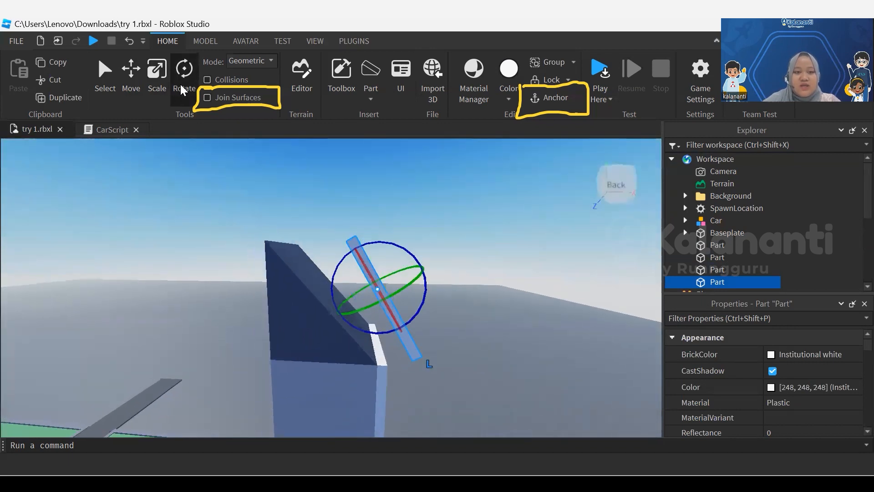
left_click_drag(392, 243, 379, 242)
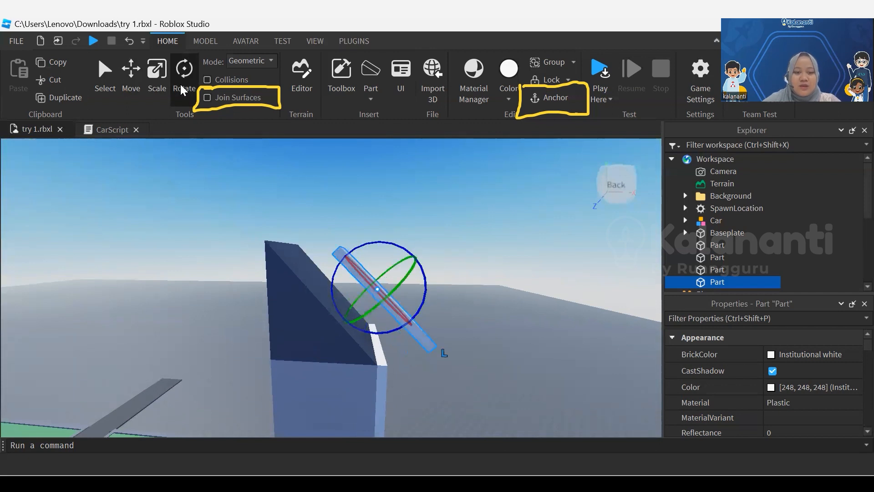
left_click(132, 80)
left_click_drag(339, 327, 312, 351)
left_click_drag(308, 269, 273, 236)
left_click_drag(360, 239, 371, 227)
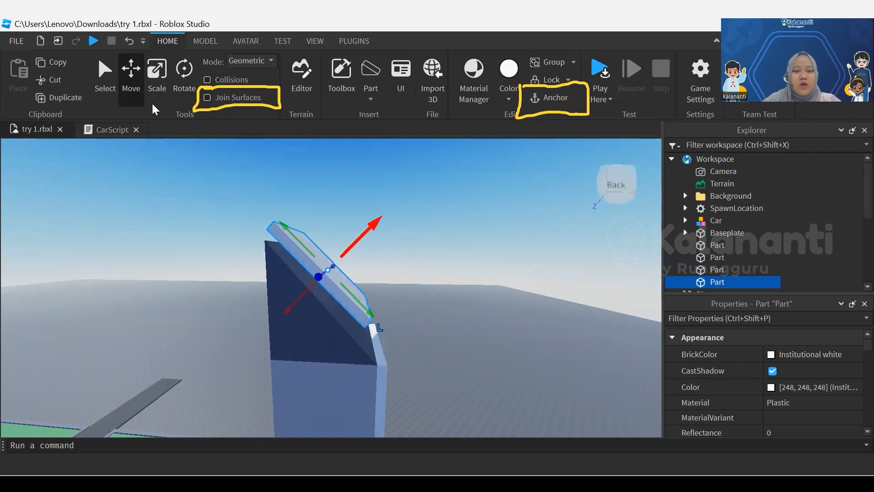
Undo the short white slab's moves and tilt
key("ctrl+z")
key("ctrl+z")
key("ctrl+z")
key("ctrl+z")
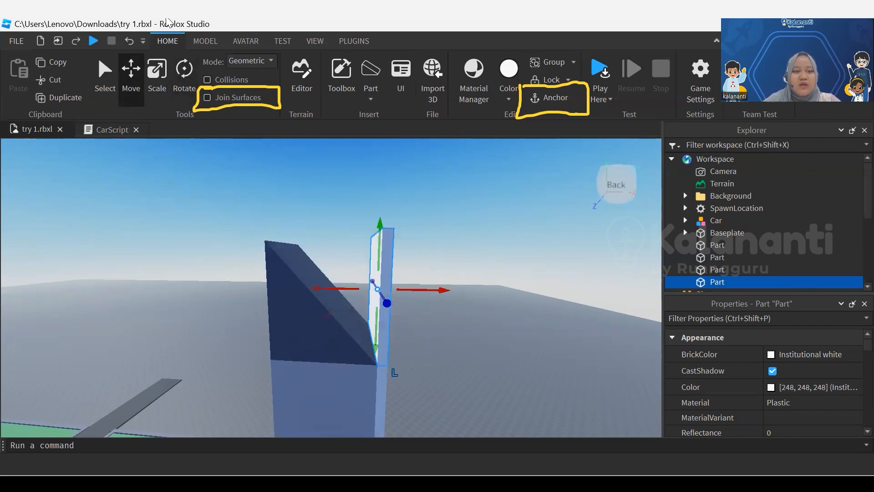
Set the rotation snap increment to 2° and tilt the short white slab toward the roof slope
left_click(206, 41)
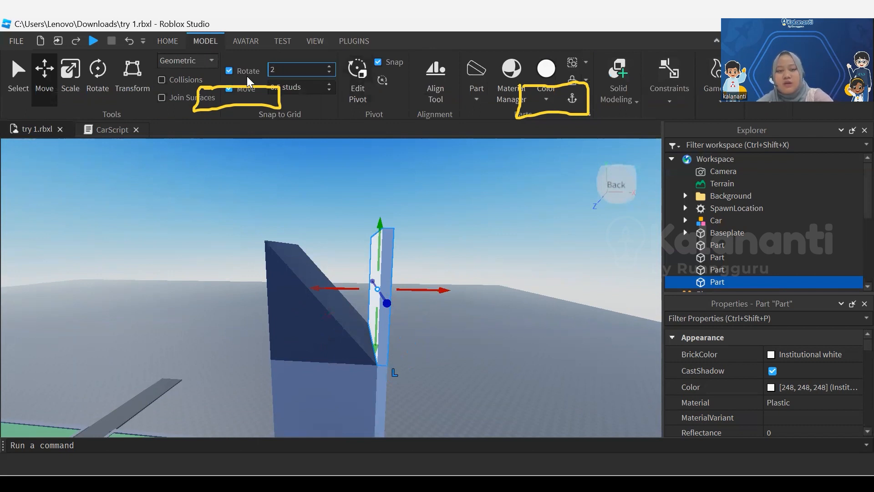
key("Return")
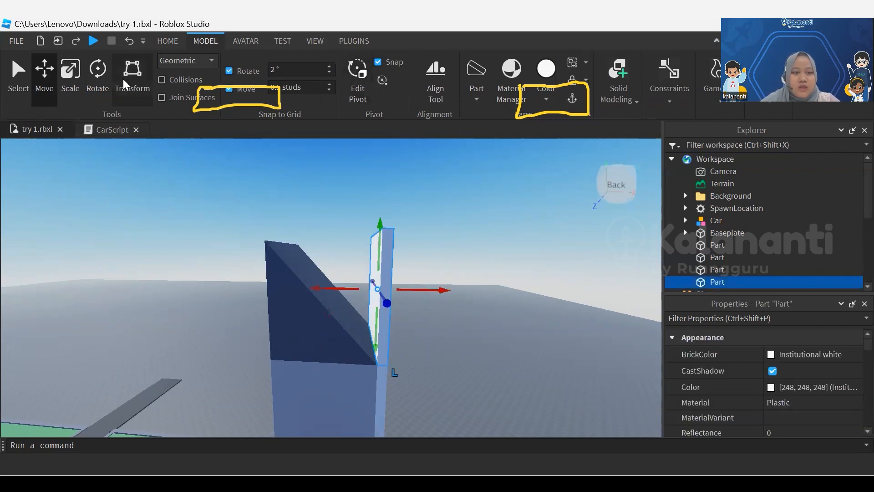
left_click(97, 86)
left_click_drag(422, 272, 402, 244)
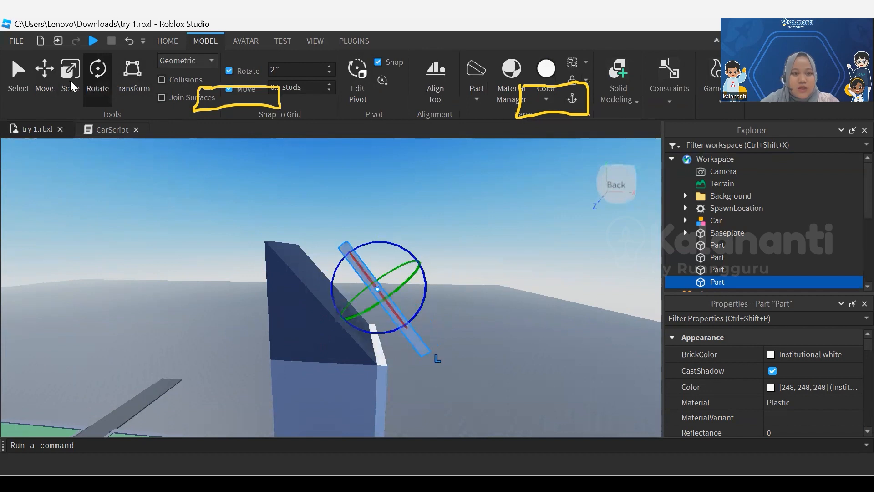
Move the tilted white slab against the roof's sloped face and fine-tune its tilt to match the slope
key("ctrl+2")
left_click_drag(332, 322, 309, 339)
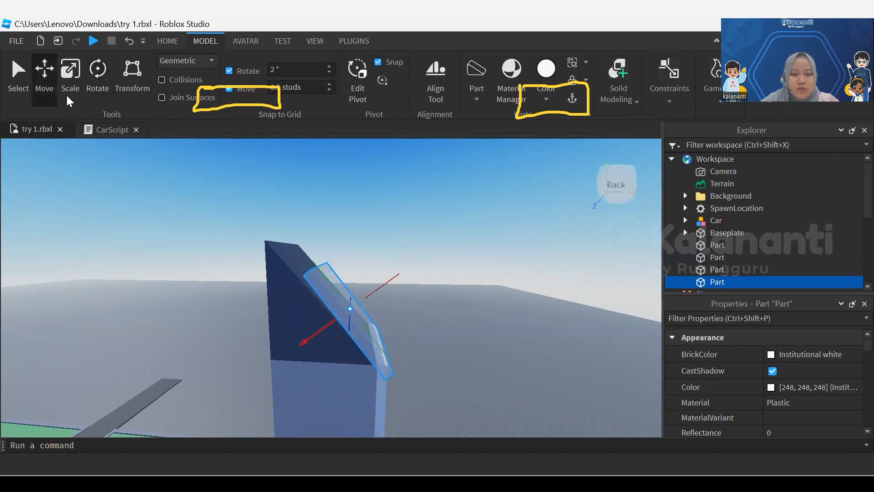
scroll(332, 322, "up", 3)
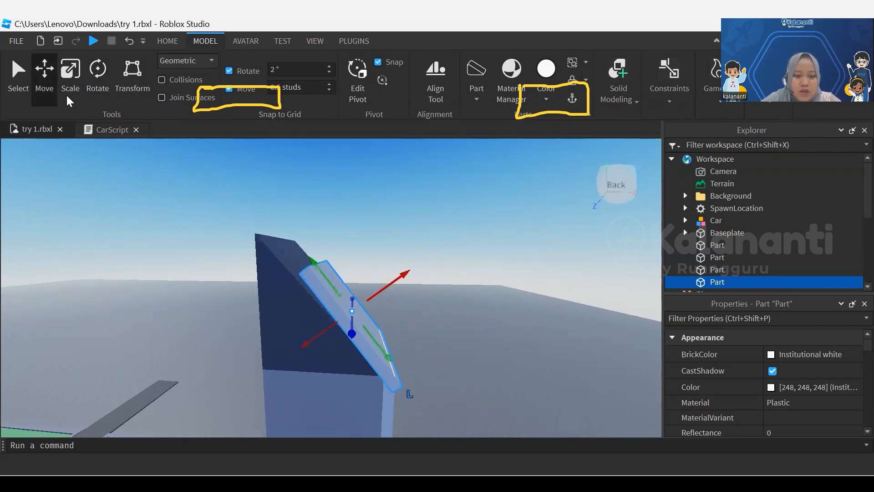
right_click_drag(331, 322, 387, 309)
scroll(387, 310, "up", 2)
key("q")
key("a")
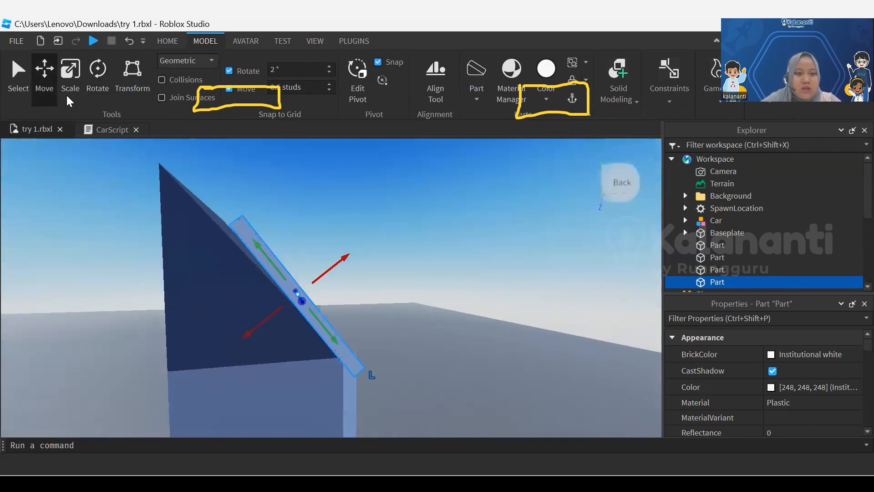
left_click(97, 78)
left_click_drag(329, 259, 326, 257)
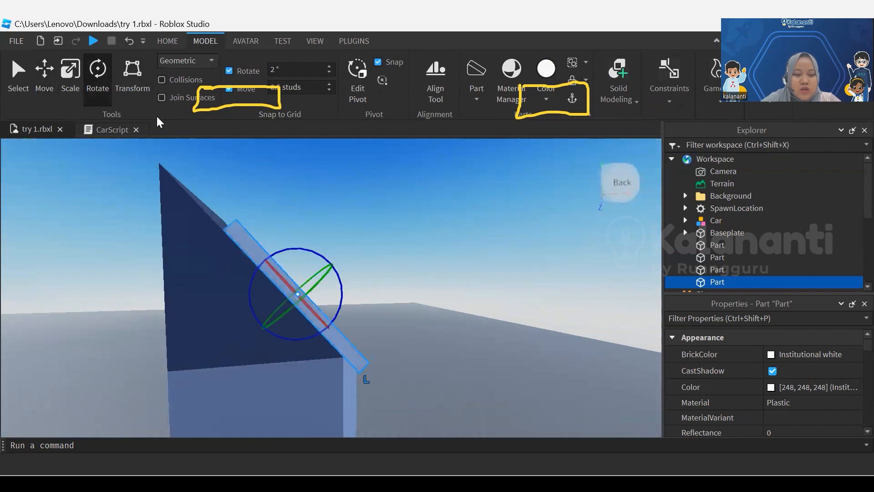
Scale the tilted white slab along and across the roof slope so it covers the whole sloped face
key("a")
key("e")
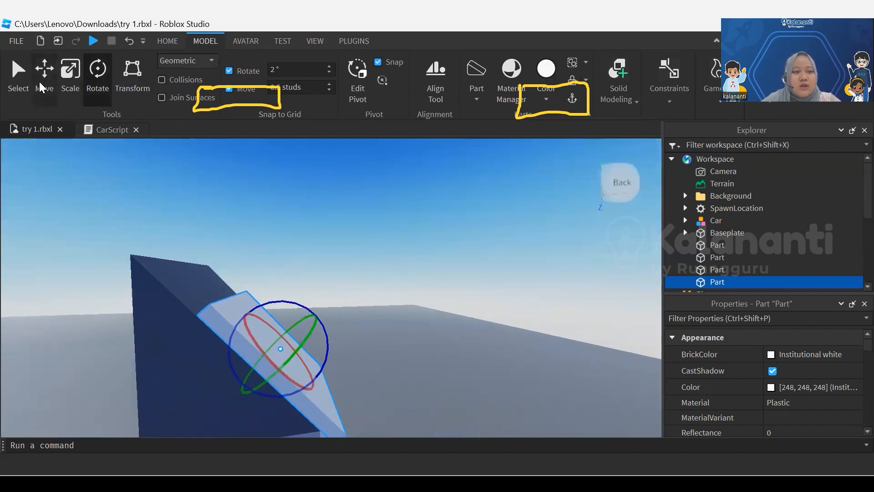
left_click(70, 84)
left_click_drag(216, 287, 172, 246)
middle_click_drag(172, 246, 104, 199)
mouse_move(283, 369)
left_mouse_down()
mouse_move(261, 348)
mouse_move(271, 357)
left_mouse_up()
middle_click_drag(49, 330, 20, 296)
left_click(182, 338)
left_click_drag(208, 278, 200, 241)
left_click(199, 240)
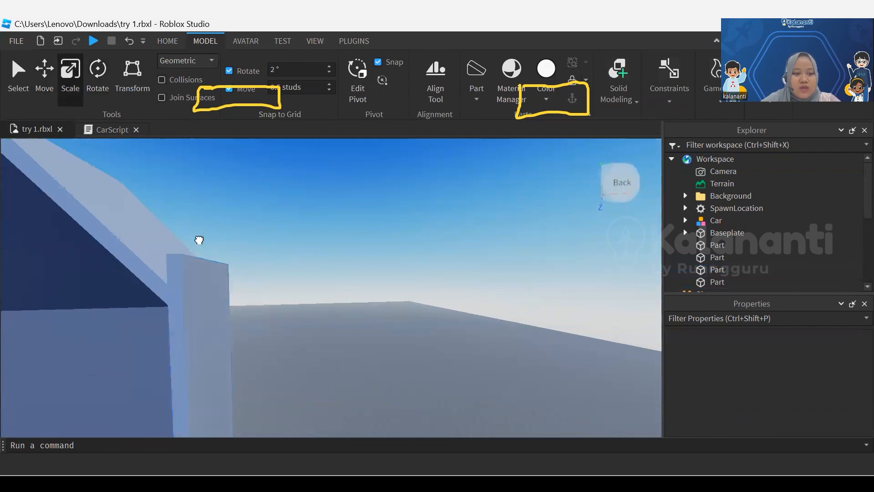
Examine the fit of the slab on the tower's sloped roof and the back wall from several angles
key("e")
key("a")
key("a")
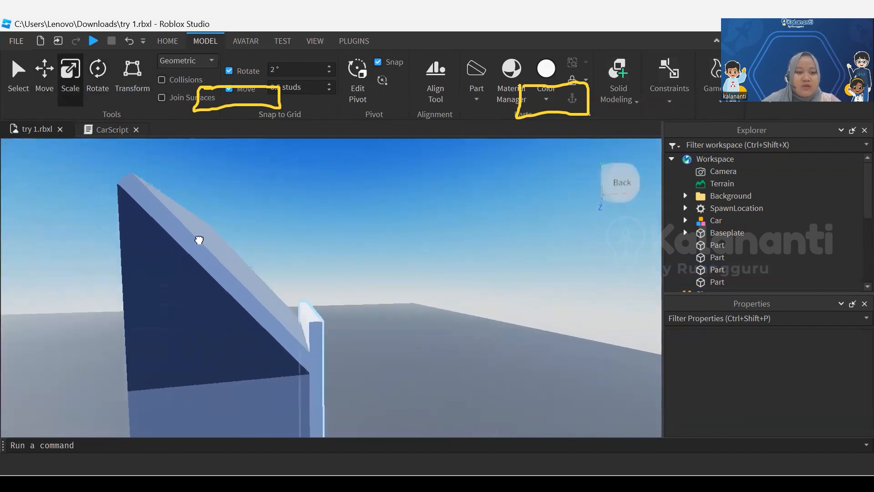
key("a")
key("e")
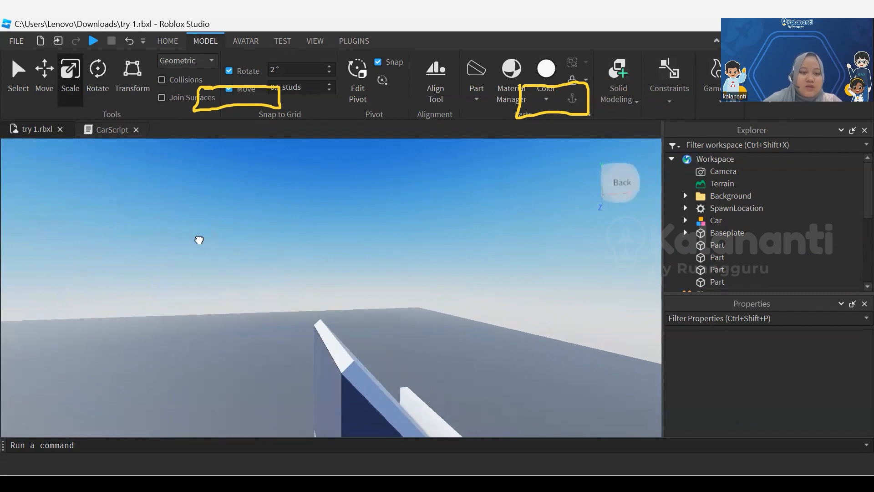
key("d")
key("q")
right_click_drag(199, 240, 199, 240)
key("s")
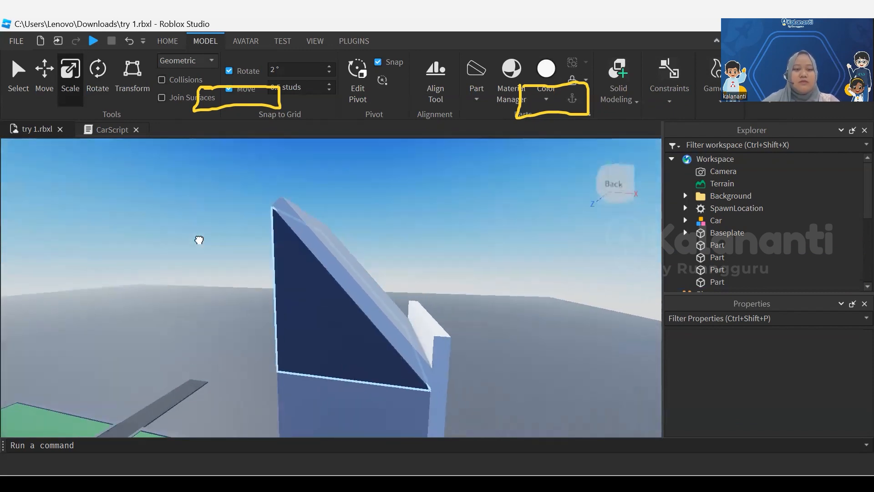
key("w")
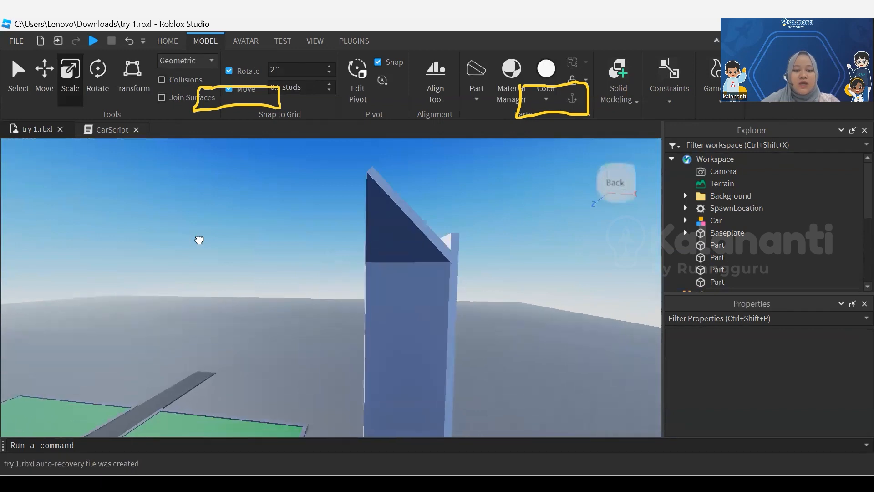
key("d")
key("e")
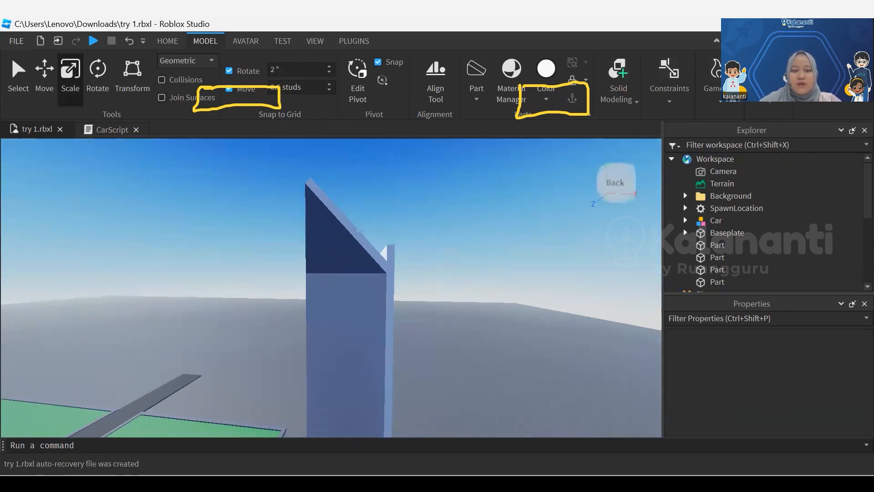
right_click_drag(199, 240, 199, 240)
mouse_move(335, 287)
right_mouse_down()
mouse_move(321, 303)
mouse_move(330, 303)
right_mouse_up()
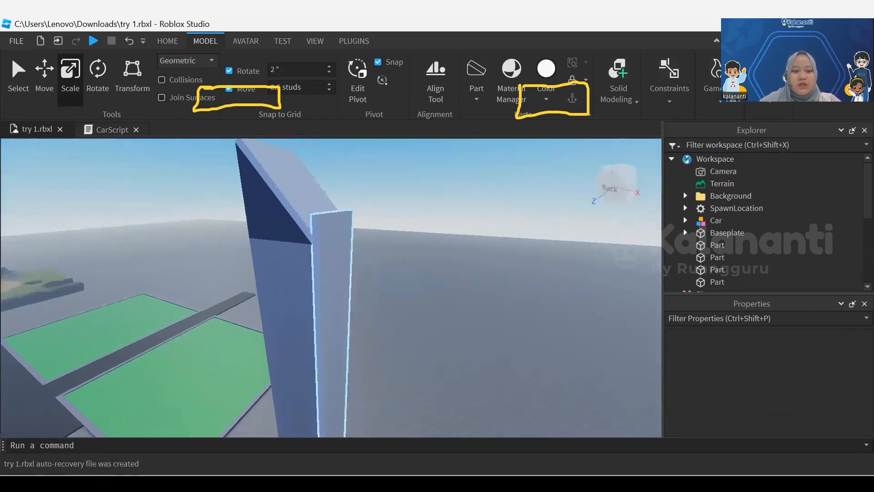
Duplicate the tower's main body and shorten the copy from below into a low block under the roof
left_click(286, 310)
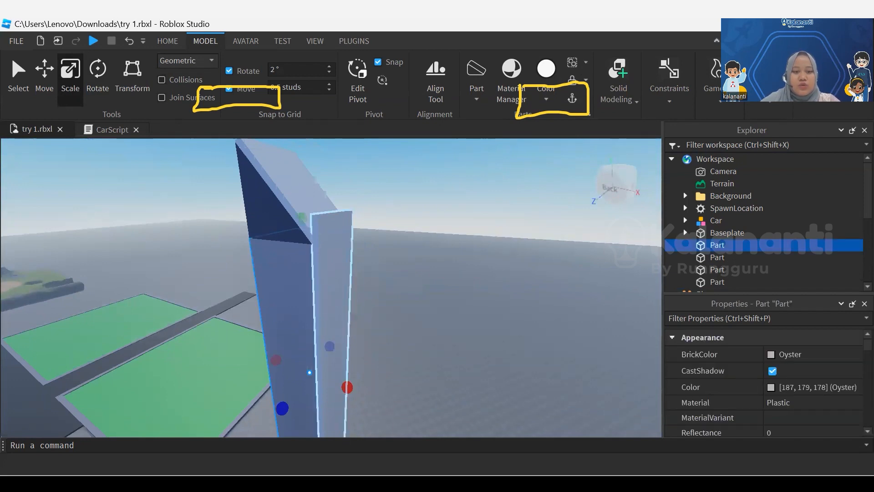
right_click_drag(337, 296, 424, 321)
key("a")
key("a")
key("a")
right_click_drag(346, 310, 396, 305)
key("s")
key("e")
key("d")
key("q")
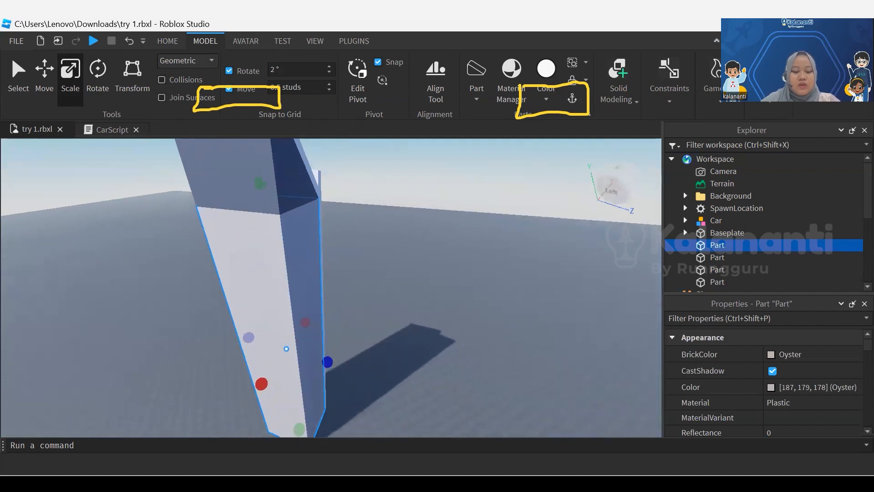
key("ctrl+d")
scroll(337, 331, "down", 2)
left_click_drag(304, 420, 292, 339)
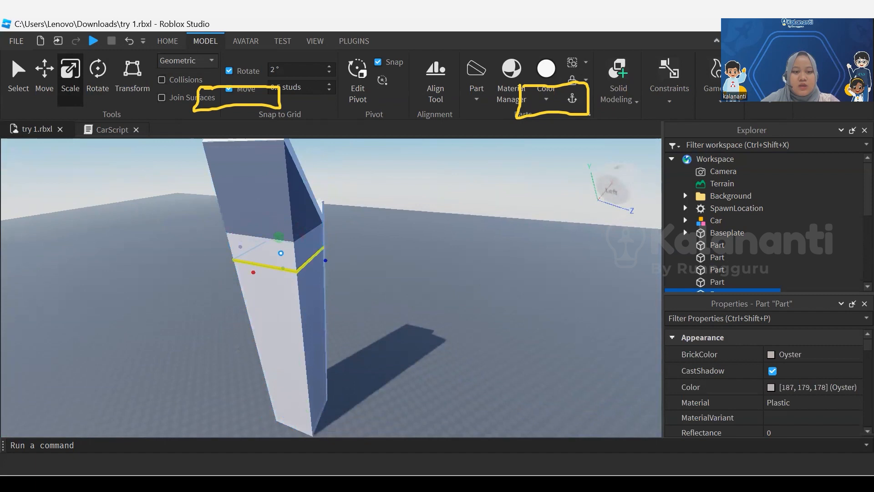
scroll(294, 254, "up", 3)
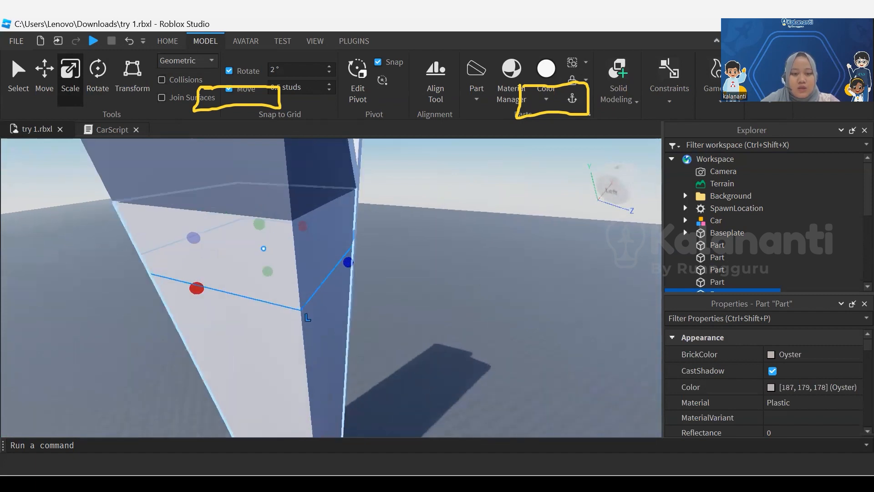
Widen the low block outward on its exposed sides so it projects as a band around the tower
left_click_drag(199, 297, 193, 295)
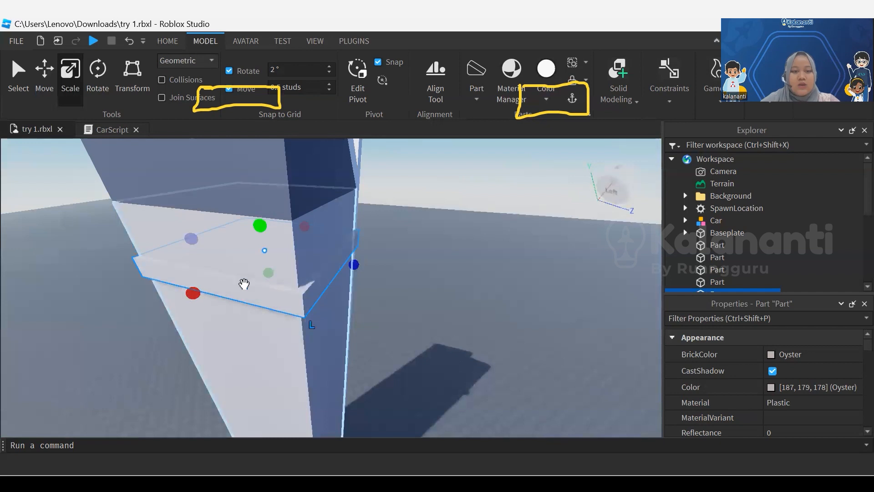
mouse_move(194, 233)
left_mouse_down()
mouse_move(200, 241)
mouse_move(187, 239)
left_mouse_up()
middle_click_drag(243, 276, 243, 276)
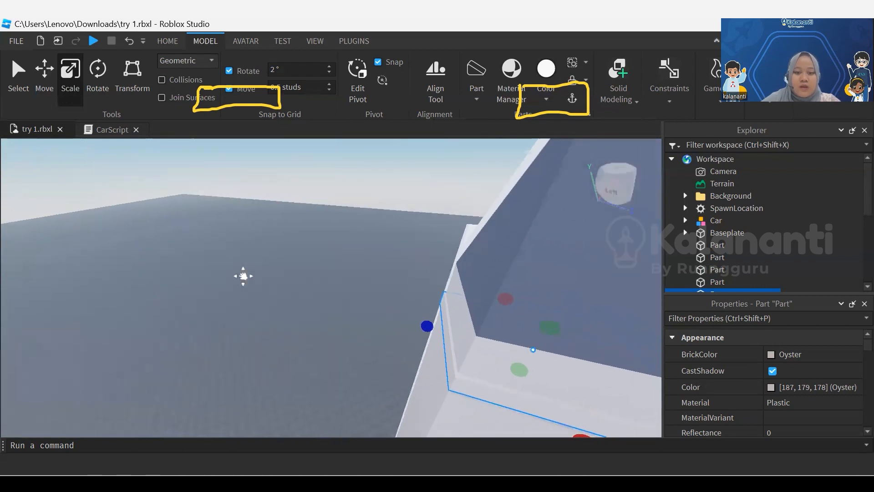
mouse_move(428, 326)
left_mouse_down()
mouse_move(419, 324)
mouse_move(427, 326)
left_mouse_up()
middle_click_drag(243, 276, 243, 276)
right_click_drag(243, 276, 243, 276)
left_click_drag(393, 317, 389, 318)
right_click_drag(243, 276, 243, 276)
Raise the band toward the roof and reduce its height to a thin strip
key("ctrl+2")
left_click_drag(289, 193, 287, 169)
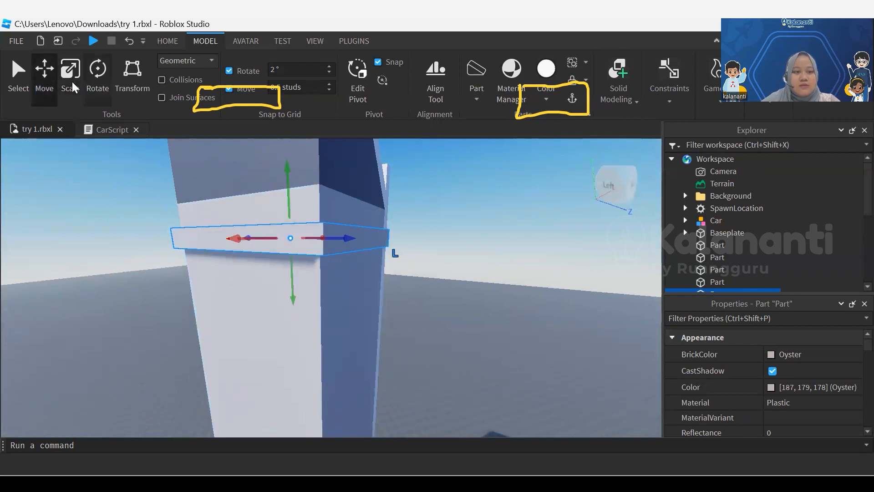
key("ctrl+3")
left_click_drag(289, 218, 290, 221)
middle_click_drag(289, 221, 255, 320)
Try Navy blue on the thin band, and recolor it Storm blue
left_click(546, 98)
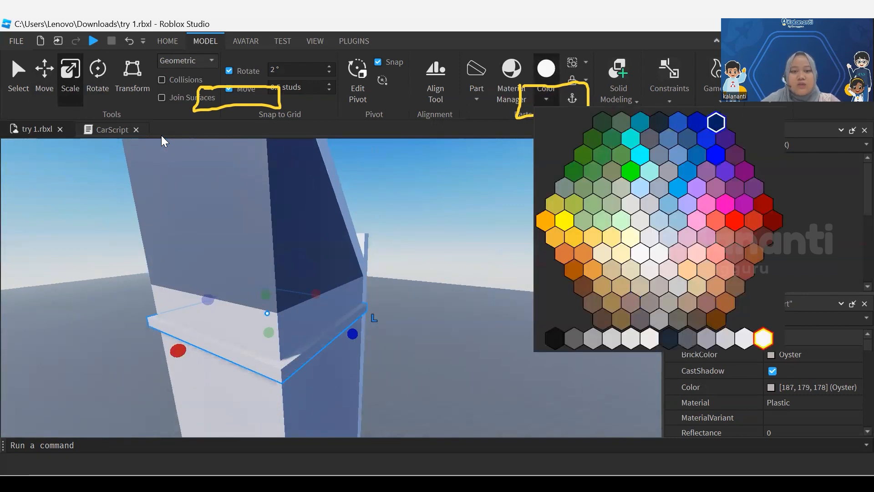
left_click(716, 122)
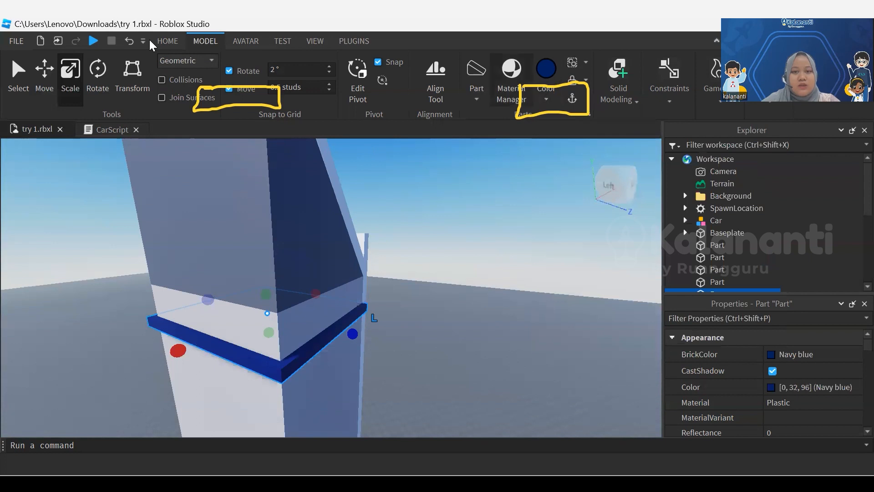
left_click(546, 97)
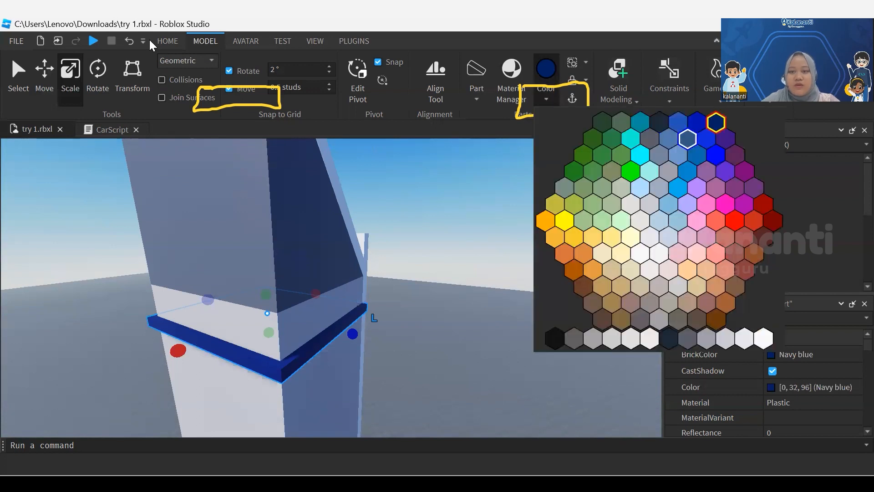
left_click(688, 139)
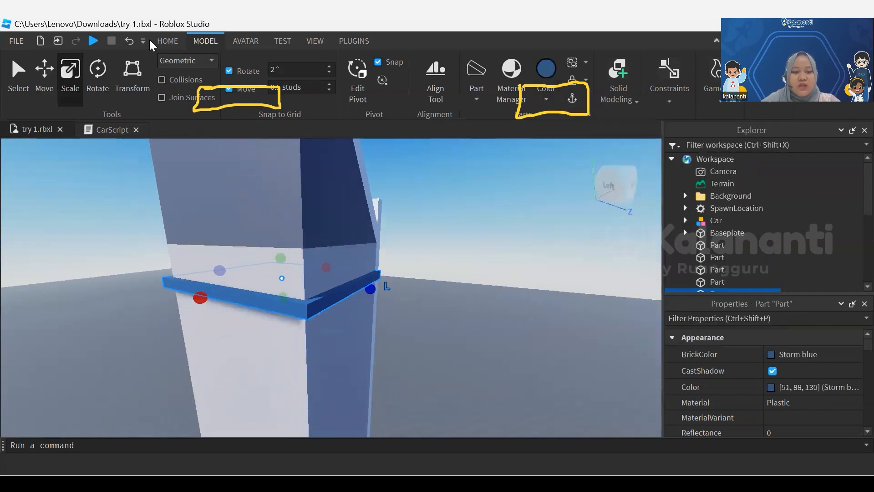
Recolor the tower's main body medium blue
middle_click_drag(244, 240, 242, 241)
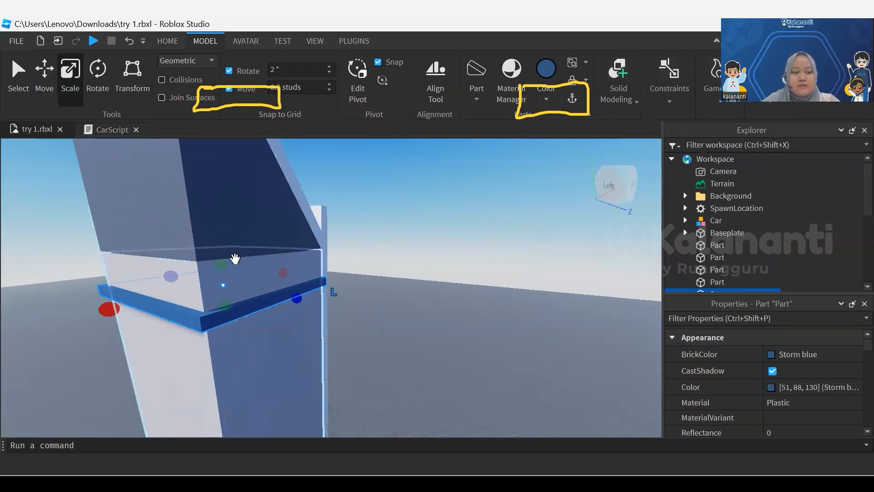
left_click(235, 259)
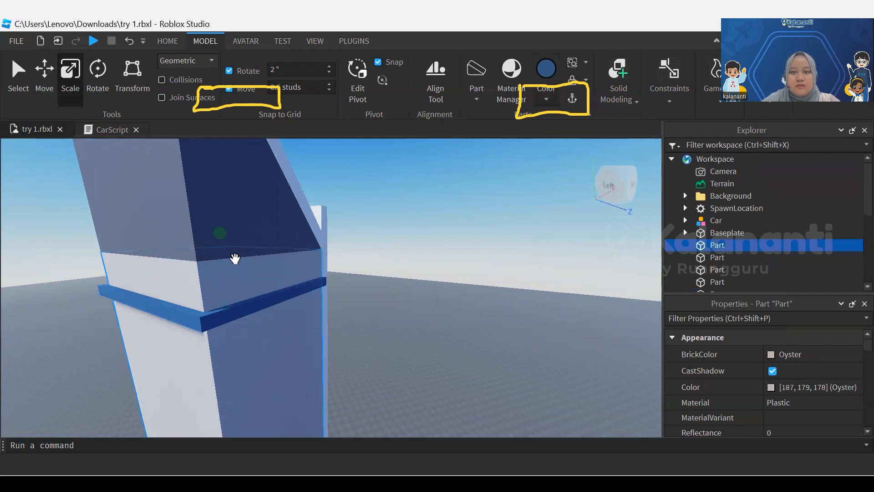
left_click(546, 99)
left_click(678, 155)
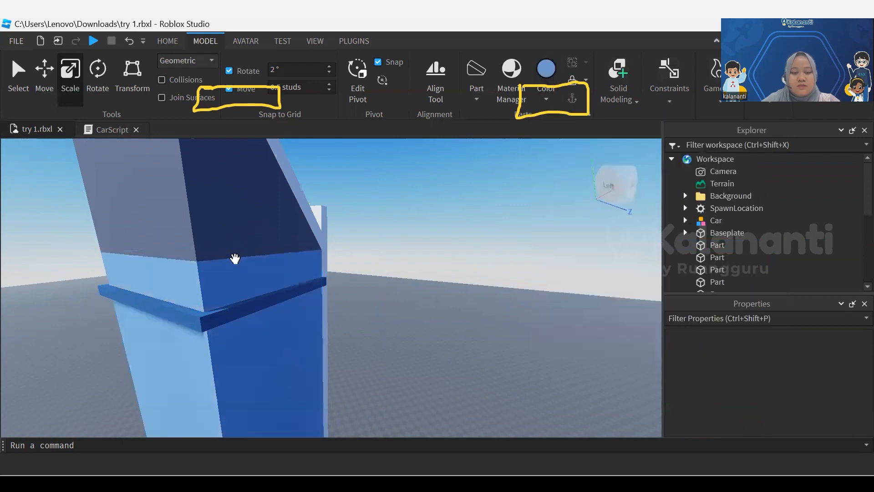
Move the Storm blue band slightly up toward the roof and deselect it
left_click(201, 318)
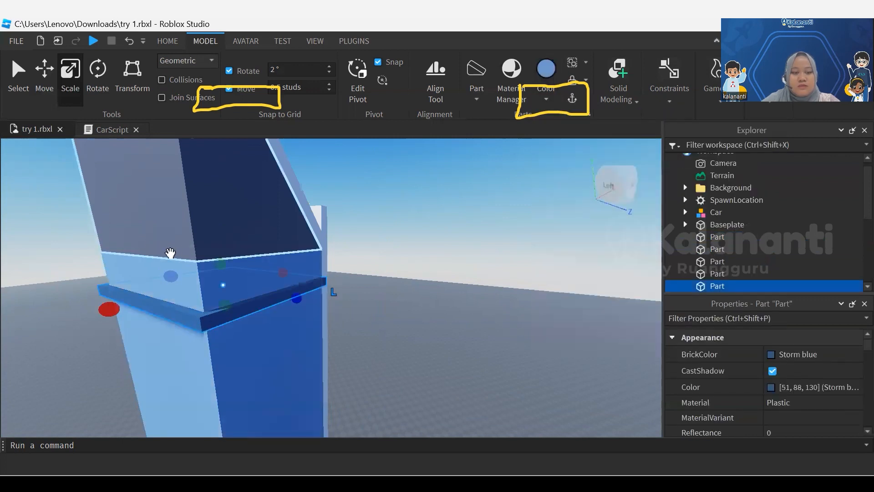
left_click(44, 73)
left_click_drag(216, 243, 217, 231)
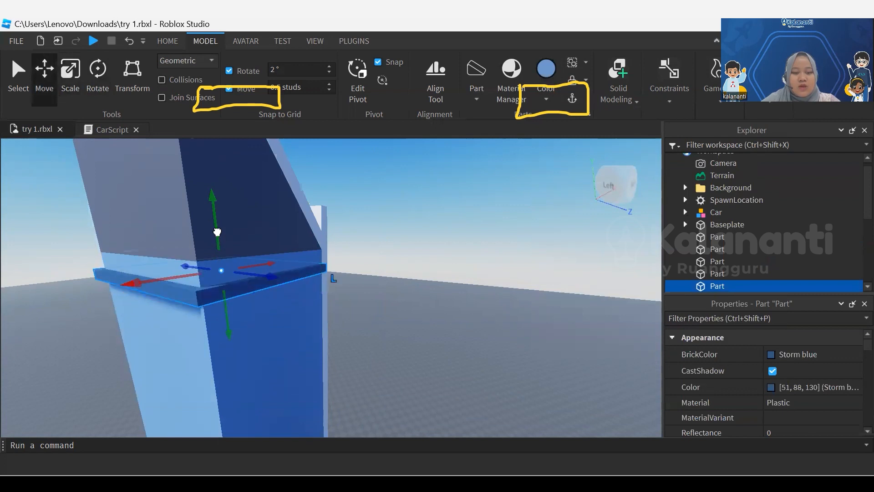
left_click(217, 232)
right_click_drag(217, 232, 217, 231)
key("a")
right_click_drag(247, 315, 247, 315)
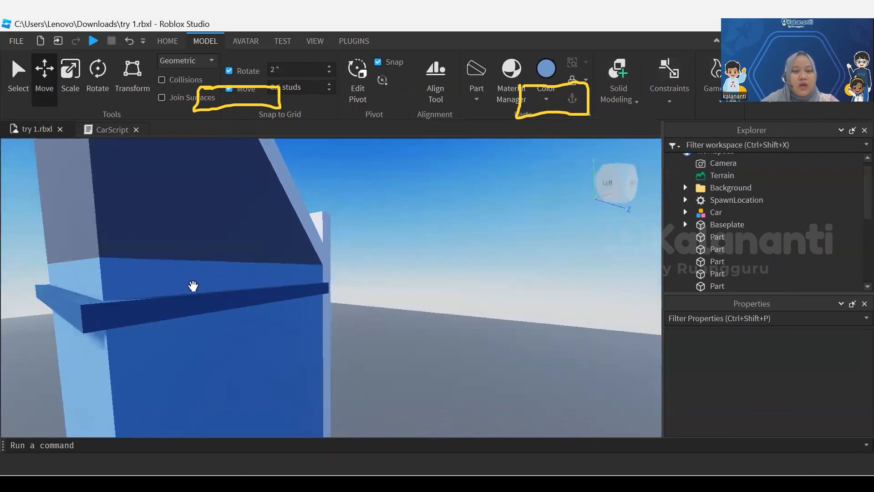
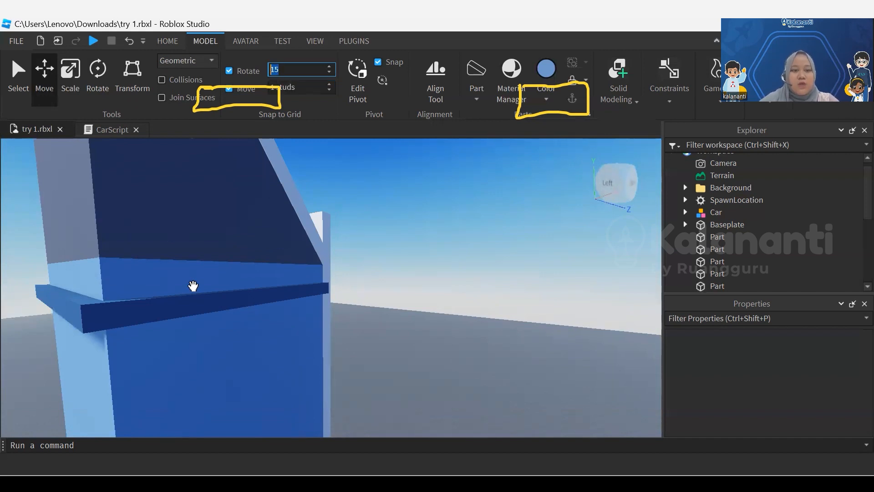
Duplicate the Storm blue band near the roof twice and space the copies below it on the tower
left_click(192, 303)
right_click_drag(192, 303, 192, 305)
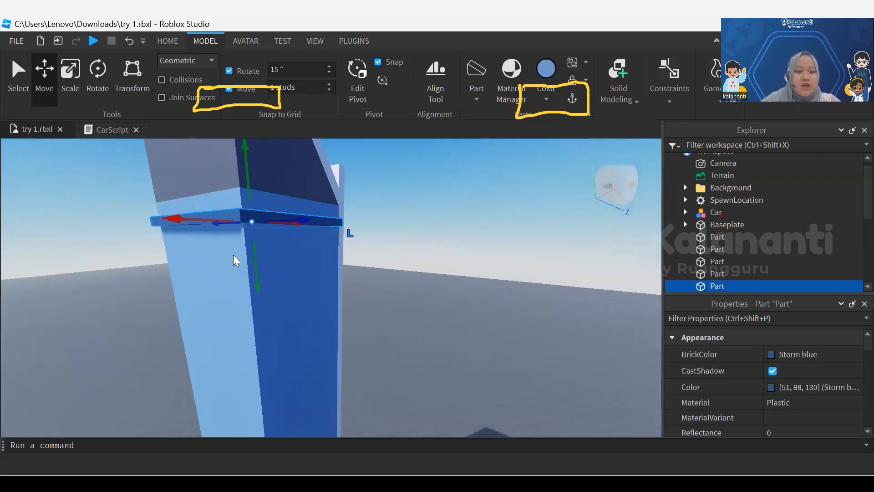
key("ctrl+d")
left_click_drag(258, 286, 262, 340)
key("ctrl+d")
middle_click_drag(234, 255, 234, 255)
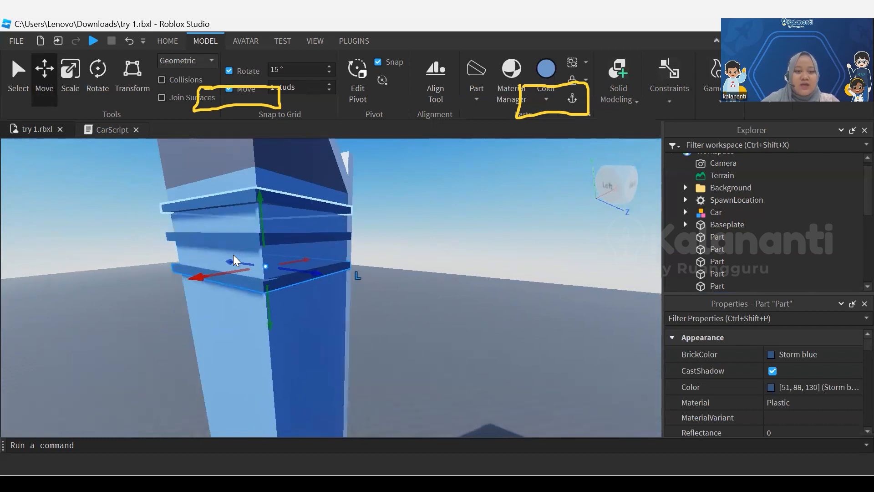
Select all three Storm blue bands and duplicate them as a set directly beneath the originals
left_click(234, 200)
left_click(234, 260, "ctrl")
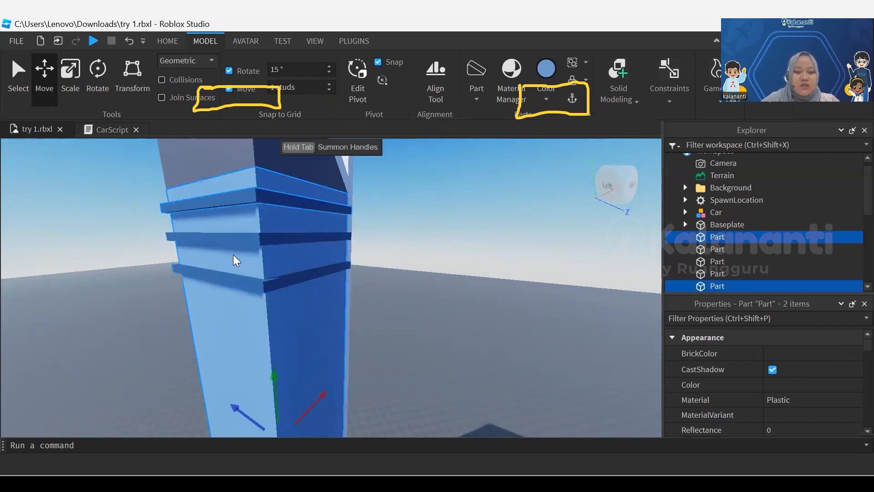
left_click(234, 261, "ctrl")
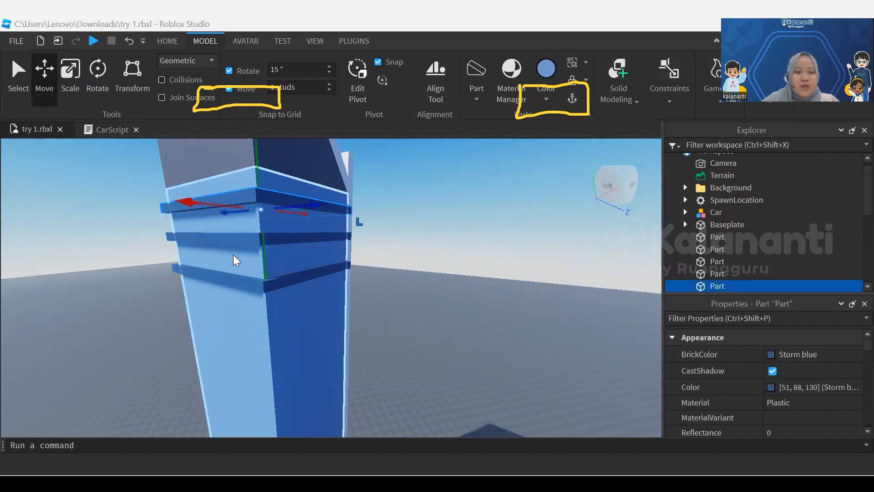
left_click(234, 239, "ctrl")
left_click(233, 279, "ctrl")
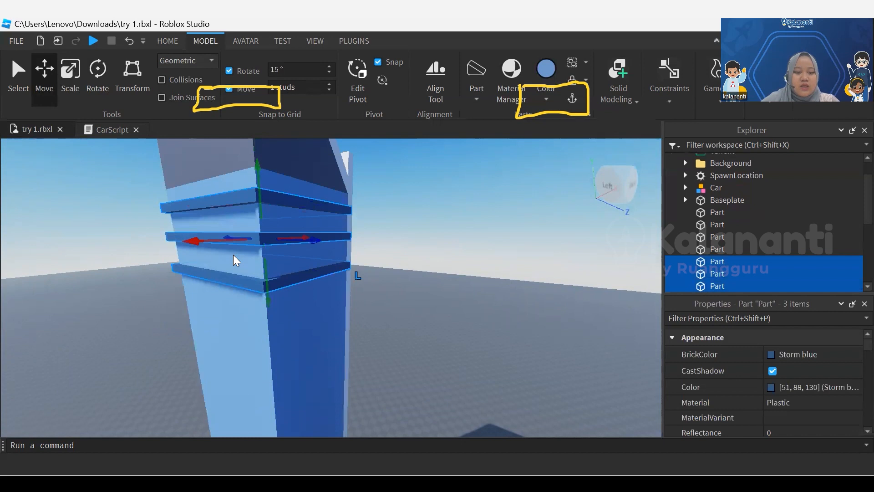
key("ctrl+d")
left_click_drag(268, 298, 274, 377)
scroll(233, 255, "down", 3)
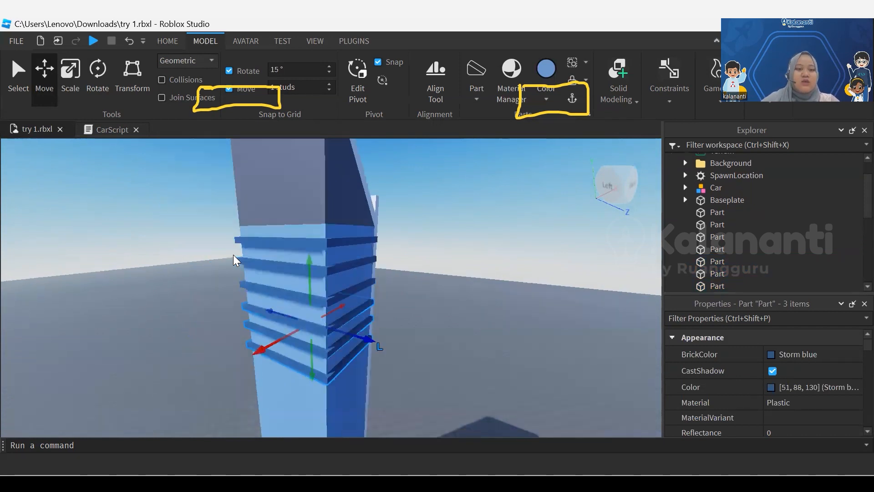
Keep duplicating the three-band set down the tower at even spacing to its base, and deselect the bands
key("q")
scroll(233, 260, "down", 2)
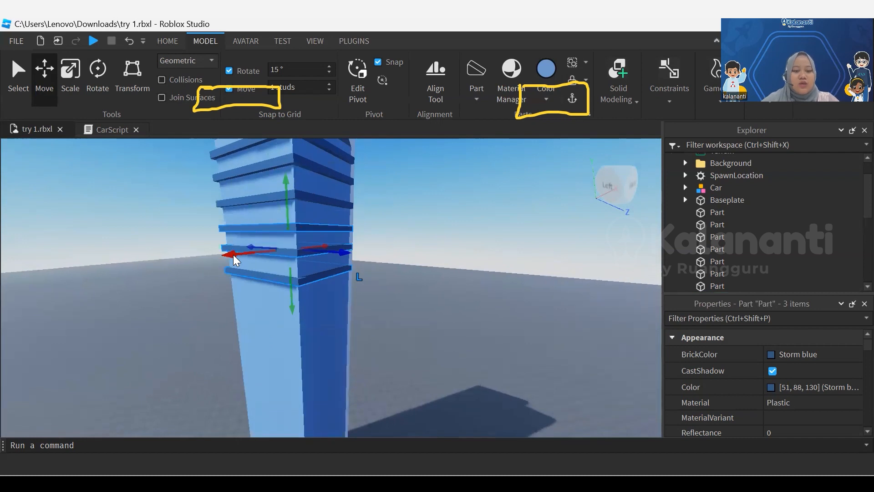
key("ctrl+d")
left_click_drag(293, 311, 294, 361)
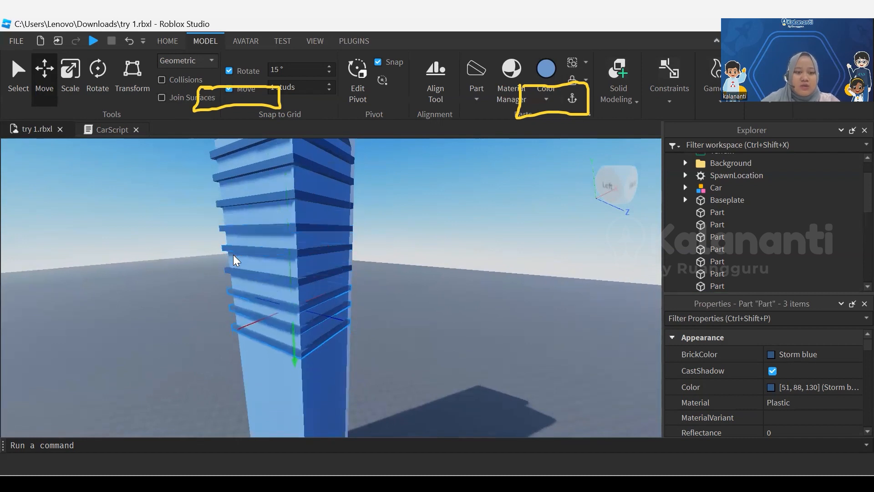
key("q")
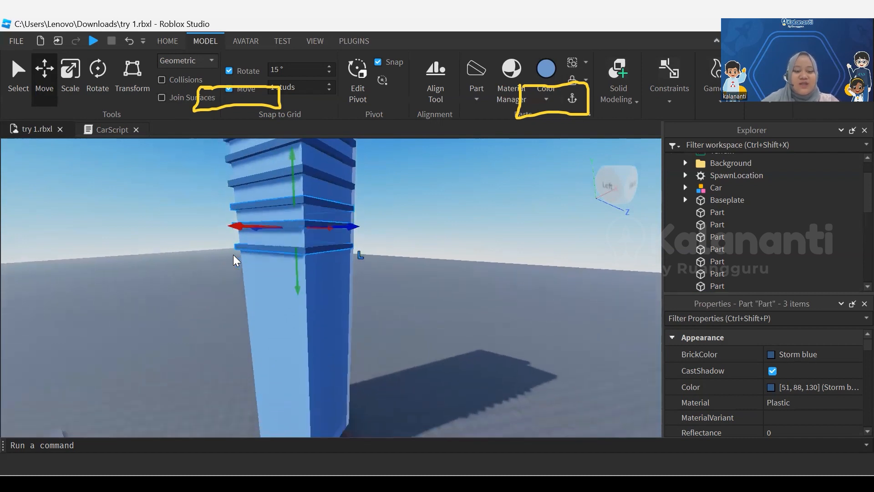
key("ctrl+d")
mouse_move(298, 276)
left_mouse_down()
mouse_move(300, 326)
mouse_move(299, 318)
left_mouse_up()
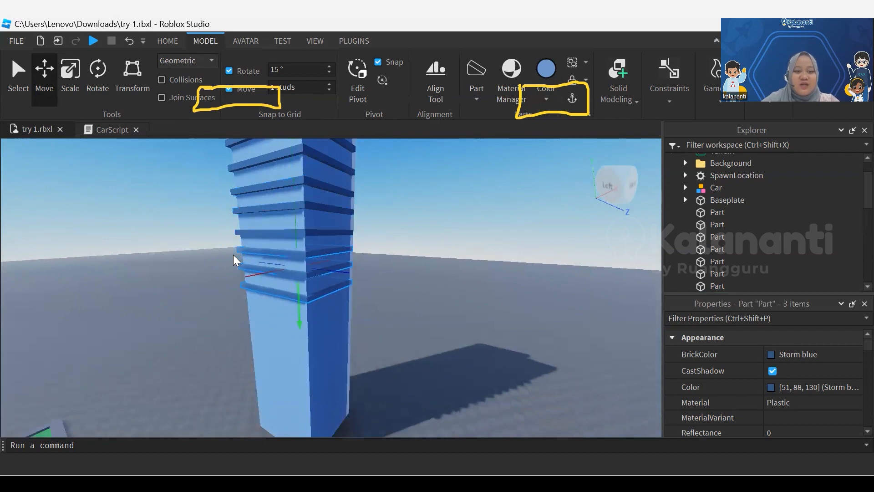
key("q")
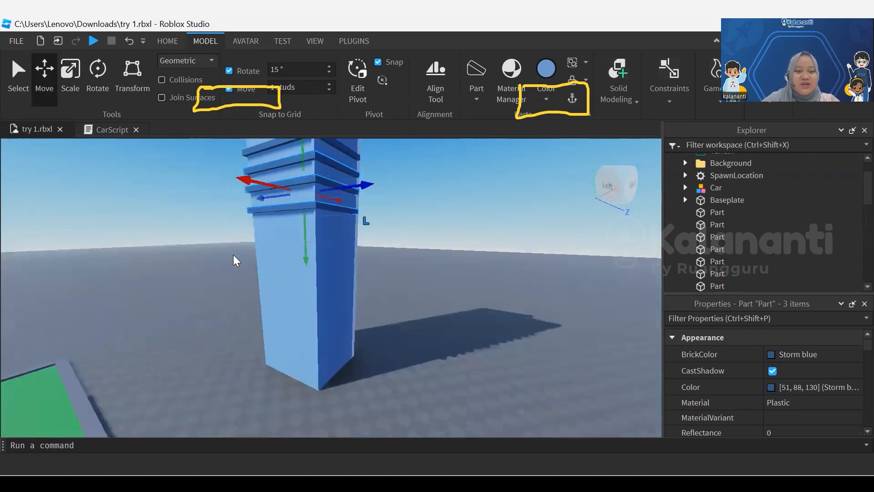
key("ctrl+d")
left_click_drag(306, 250, 307, 293)
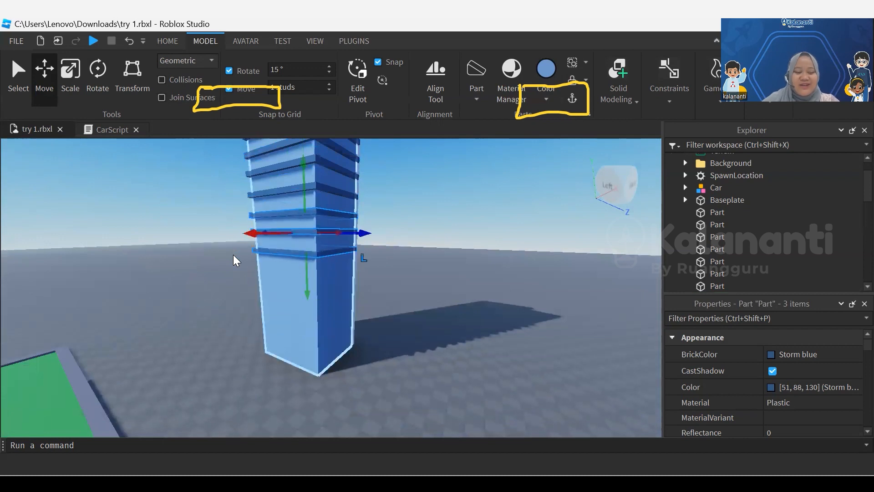
left_click_drag(308, 293, 309, 378)
key("ctrl+d")
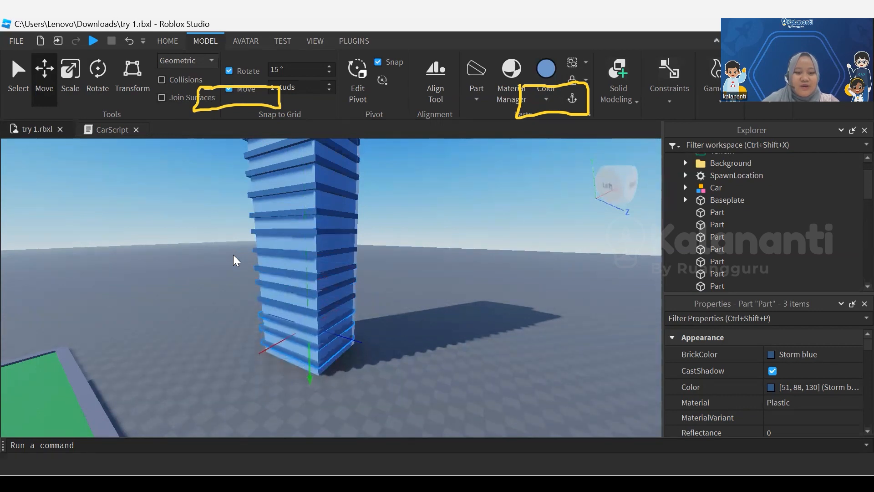
left_click(234, 255)
Duplicate the tower's medium blue main body and move the copy outward to the far side of the white panel
key("s")
key("e")
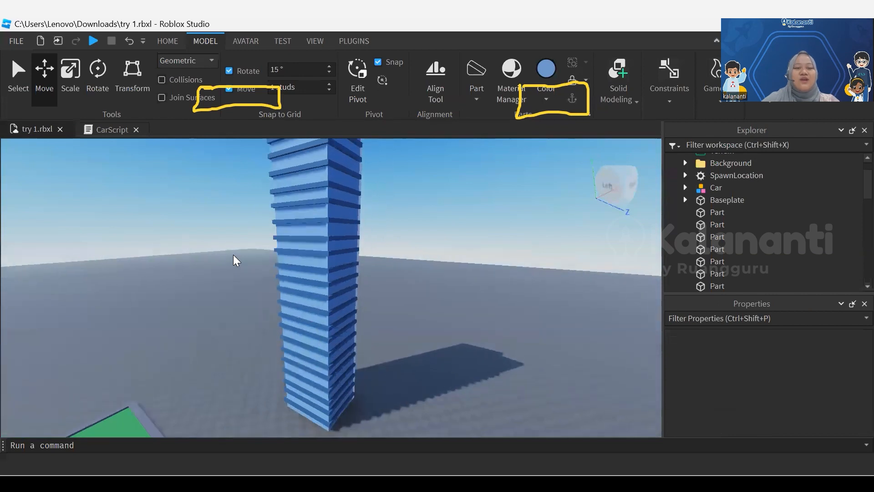
key("d")
right_click_drag(234, 255, 233, 255)
scroll(233, 255, "up", 1)
key("a")
key("q")
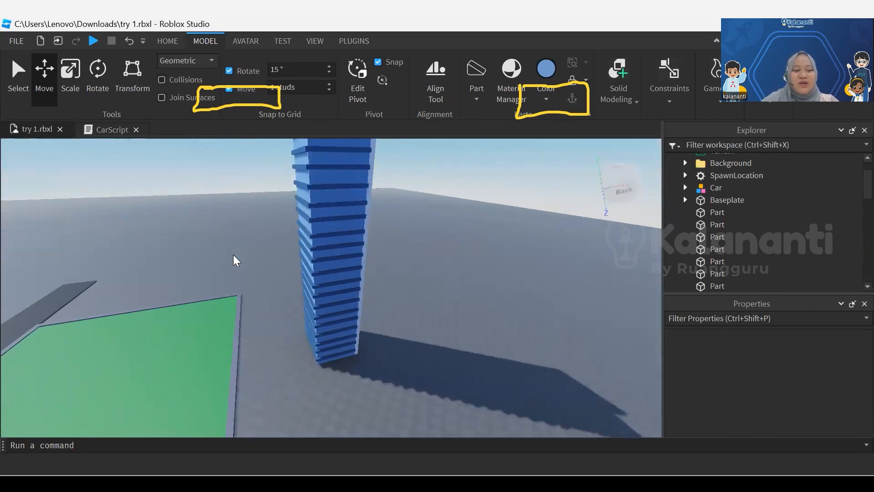
key("d")
key("w")
right_click_drag(233, 255, 233, 255)
key("d")
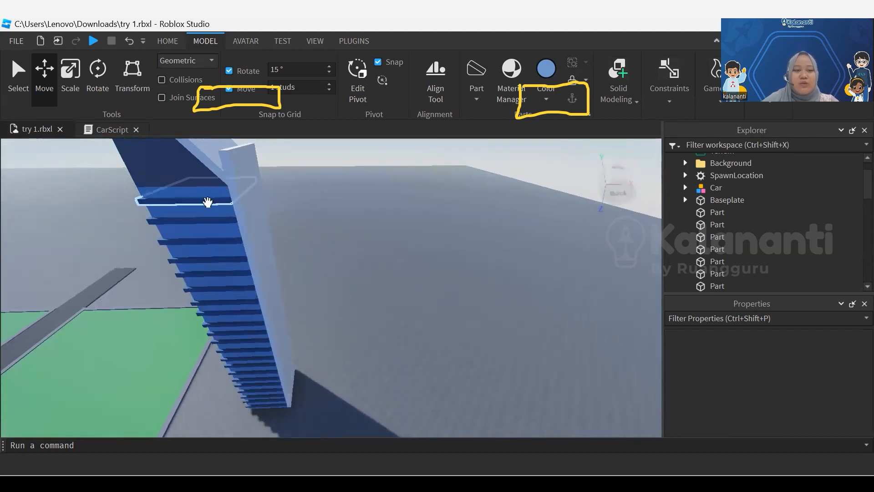
left_click(205, 196)
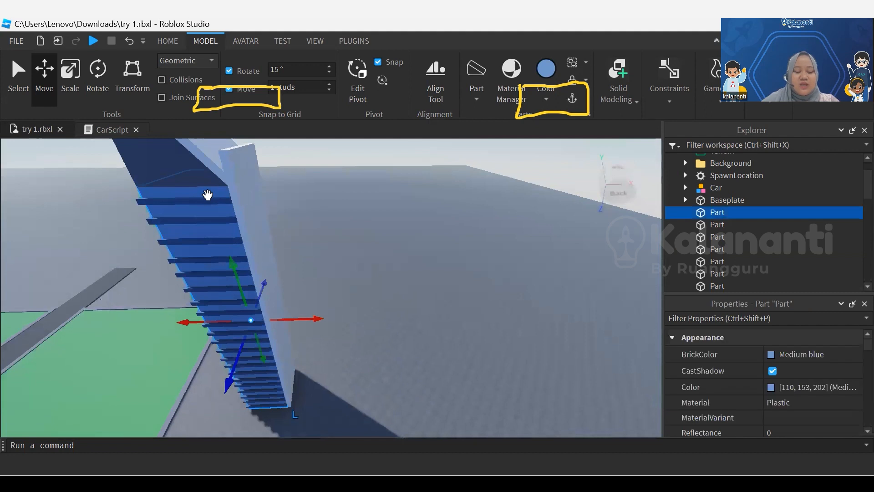
key("ctrl+d")
mouse_move(319, 319)
left_mouse_down()
mouse_move(385, 317)
mouse_move(354, 318)
mouse_move(364, 317)
left_mouse_up()
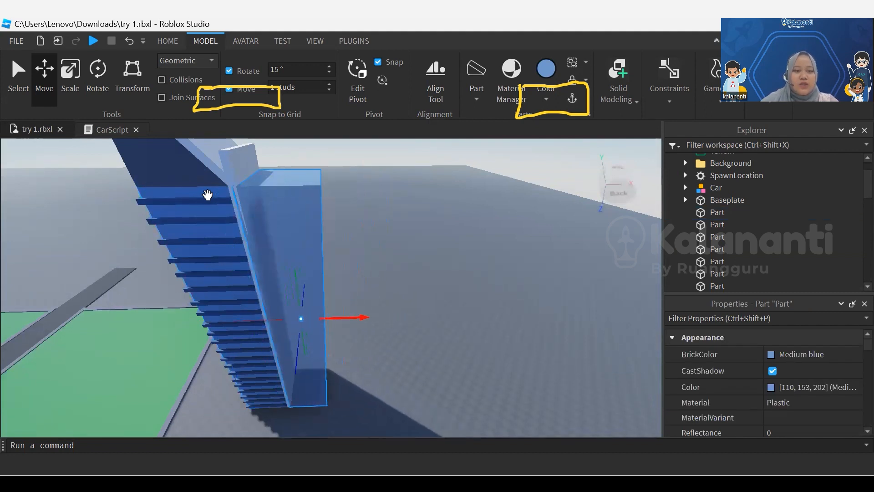
middle_click_drag(208, 195, 251, 186)
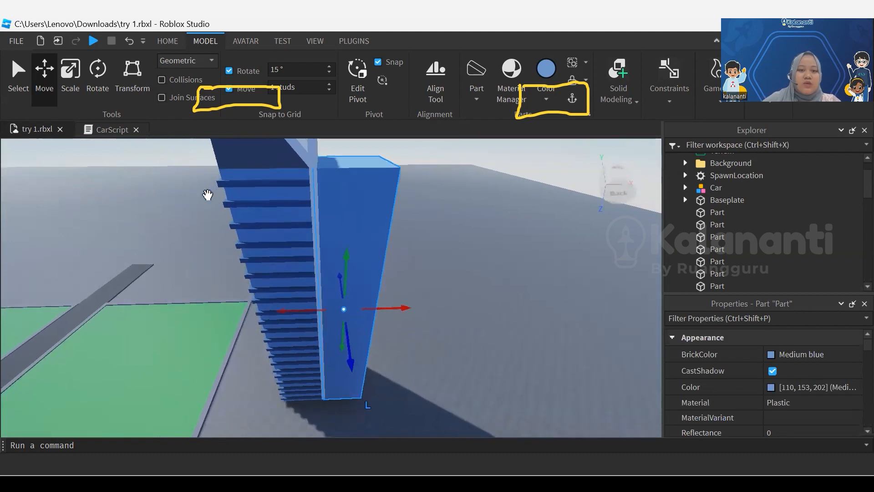
Scale the copied medium blue block down in thickness to a thinner slab against the white panel
left_click(67, 83)
left_click_drag(372, 309, 348, 309)
right_click_drag(348, 309, 297, 323)
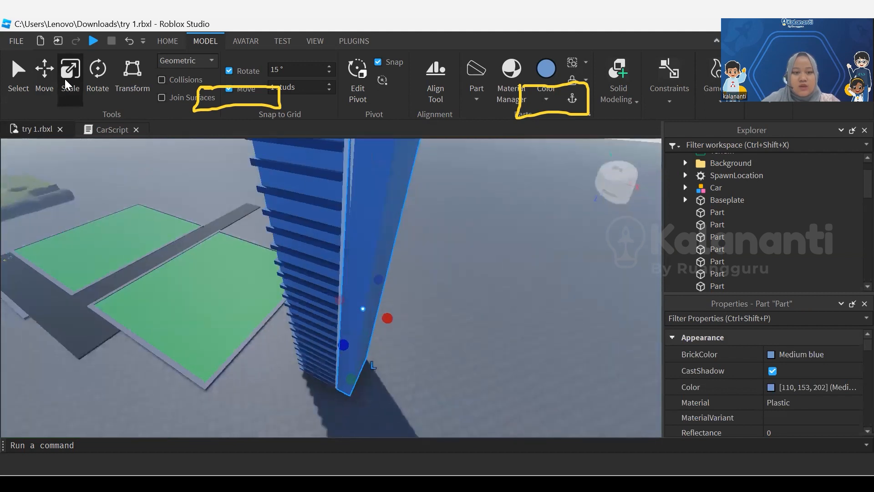
left_click(455, 296)
key("e")
key("d")
left_click(314, 273)
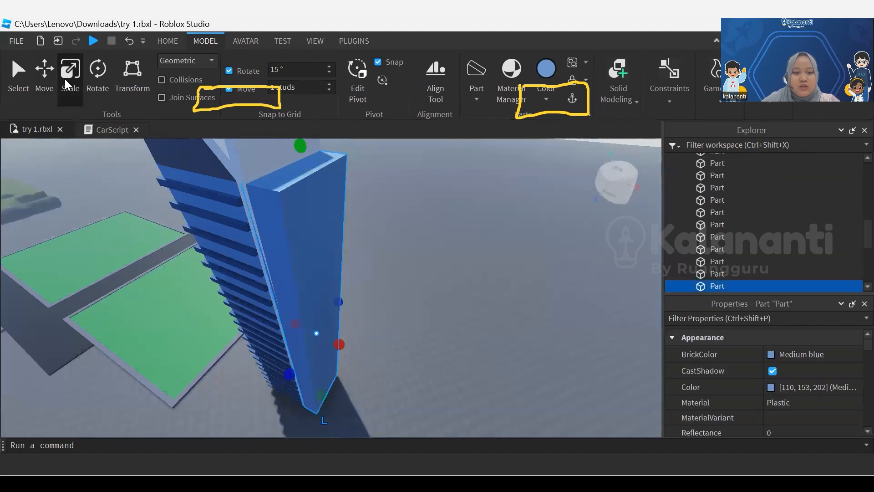
Widen the Institutional white panel so it protrudes slightly past the tower's side, and deselect it
left_click(246, 163)
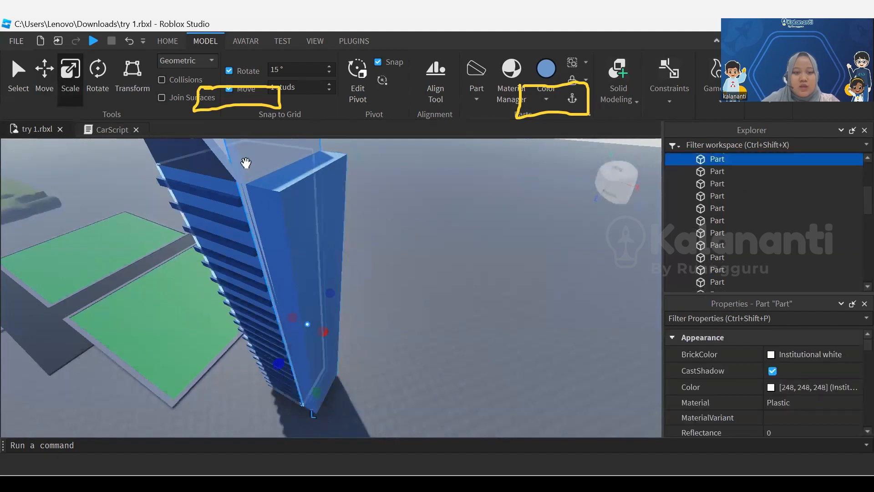
key("Delete")
key("d")
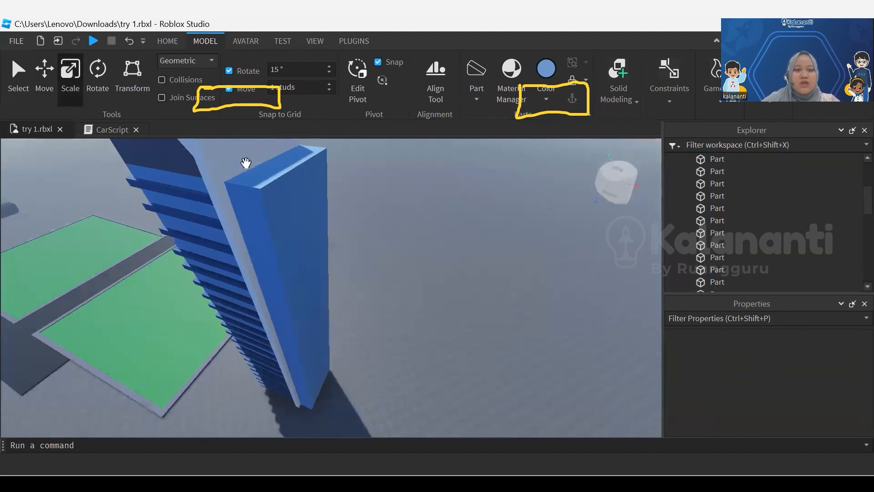
key("e")
mouse_move(246, 163)
right_mouse_down()
mouse_move(246, 182)
mouse_move(244, 155)
right_mouse_up()
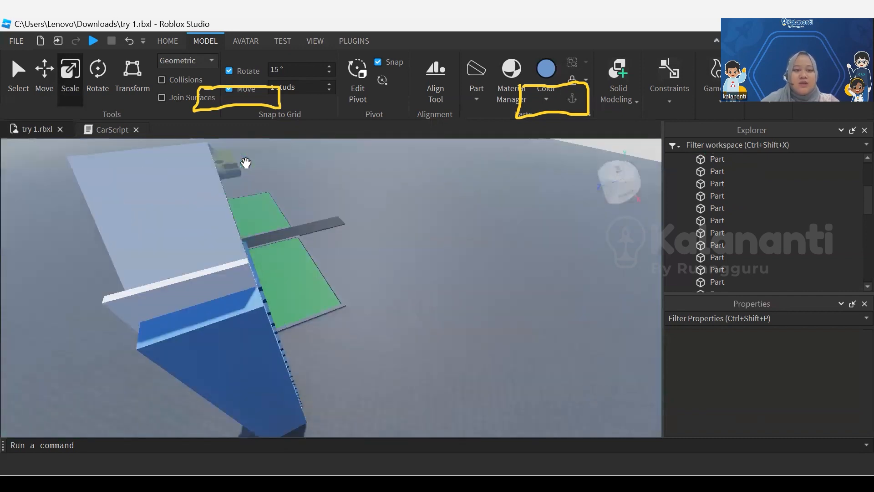
left_click(228, 282)
left_click_drag(303, 365, 310, 362)
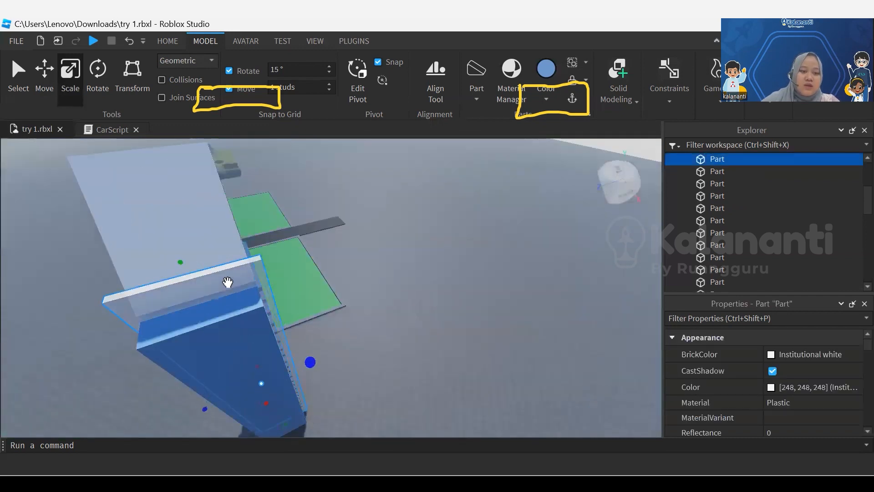
left_click(228, 282)
mouse_move(228, 283)
right_mouse_down()
mouse_move(221, 277)
mouse_move(228, 282)
right_mouse_up()
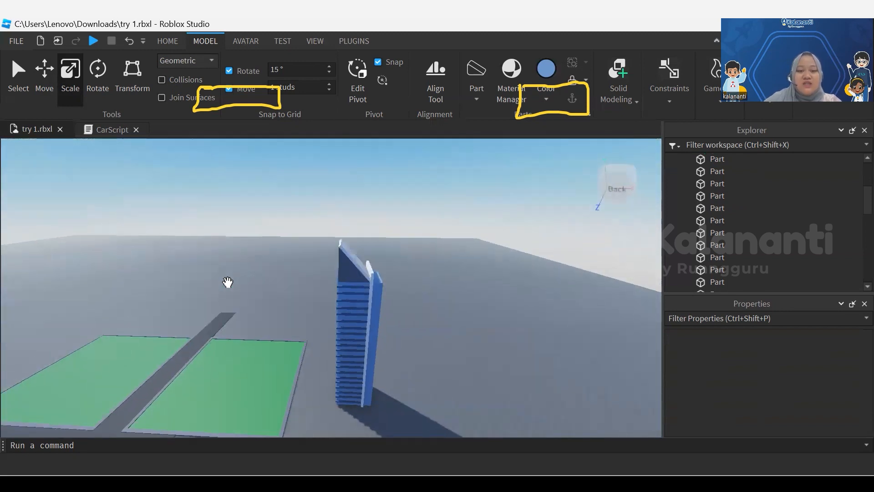
Select all of the tower's parts and group them as a model
left_click_drag(322, 208, 401, 417)
mouse_move(372, 346)
left_mouse_down()
mouse_move(374, 363)
mouse_move(410, 401)
mouse_move(407, 412)
left_mouse_up()
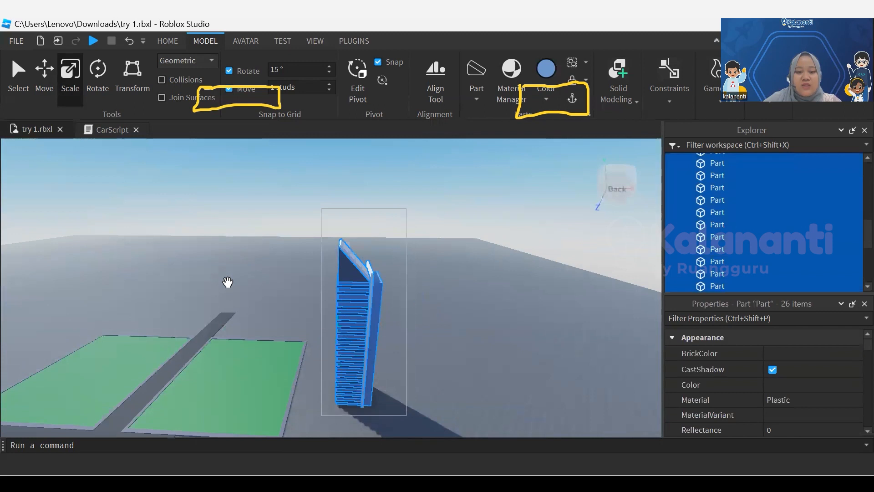
right_click_drag(228, 282, 227, 281)
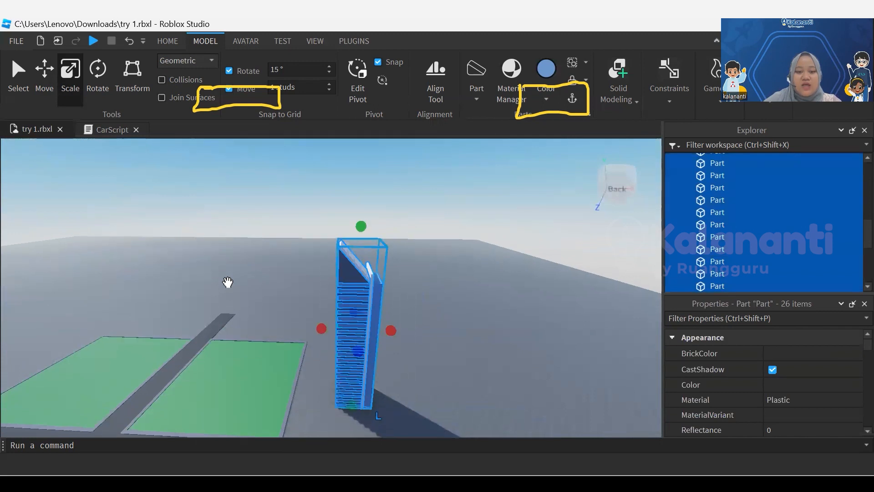
right_click(357, 310)
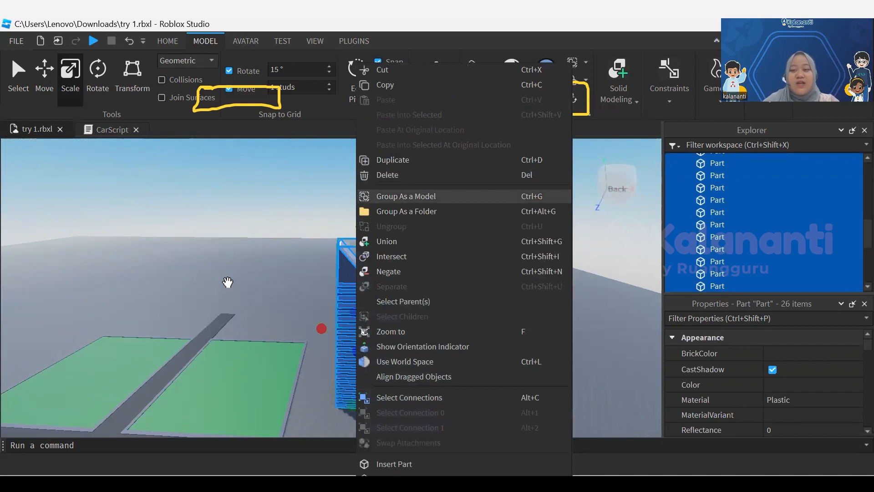
left_click(405, 196)
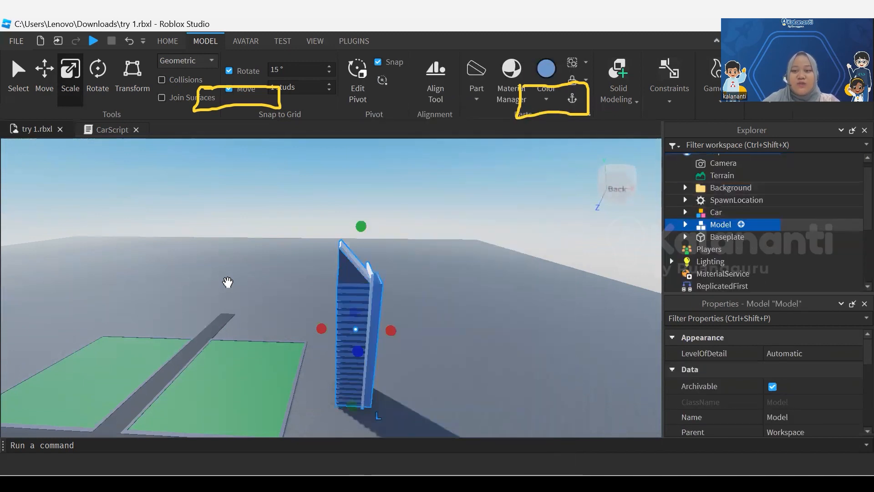
Rename the grouped tower model to building1
right_click(721, 224)
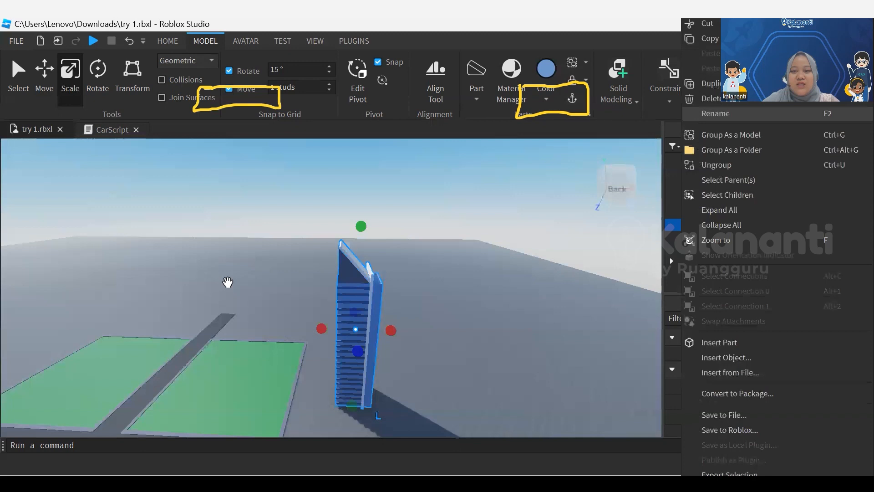
left_click(715, 113)
type("buildin")
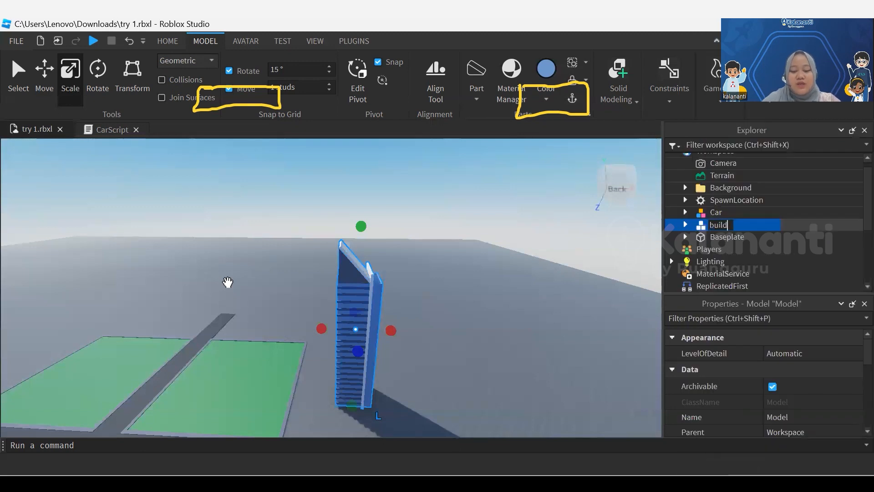
Move the building1 model onto the green field beside the road and resize it
left_click_drag(363, 378, 219, 358)
key("a")
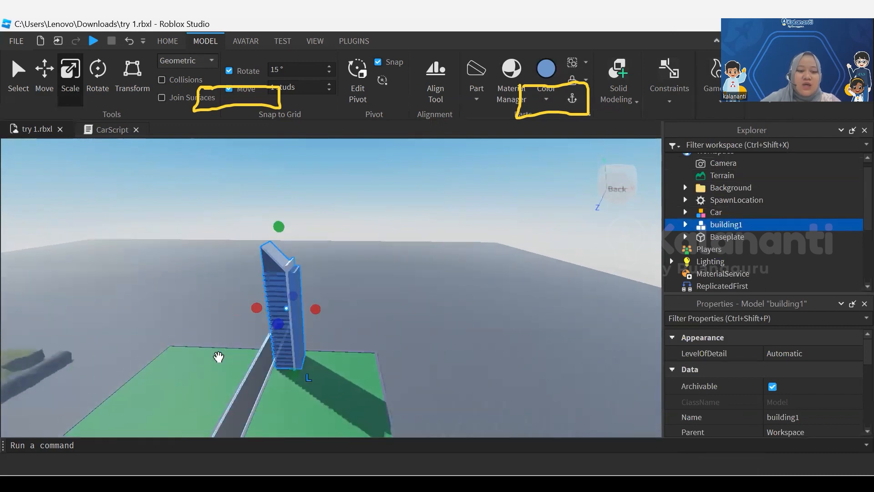
scroll(219, 357, "up", 3)
left_click_drag(285, 152, 288, 214)
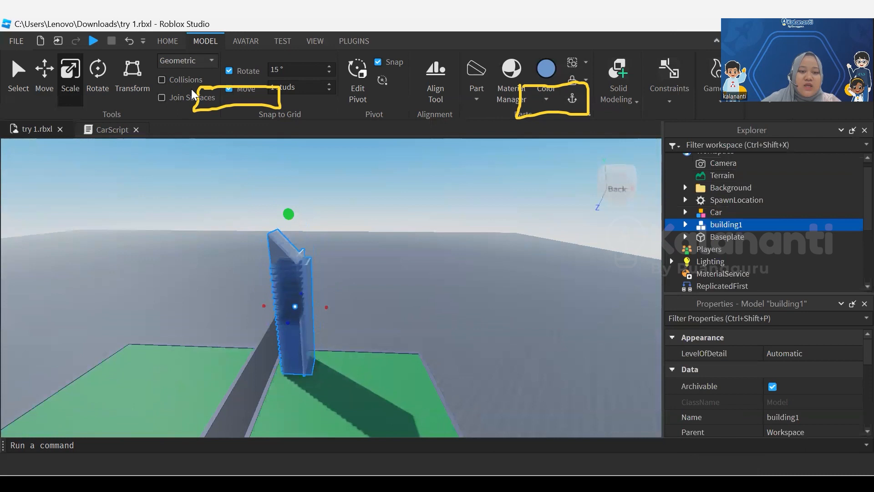
Reposition the building1 model at the edge of the green field, with its banded front face in view
left_click(328, 219)
middle_click_drag(327, 219, 426, 252)
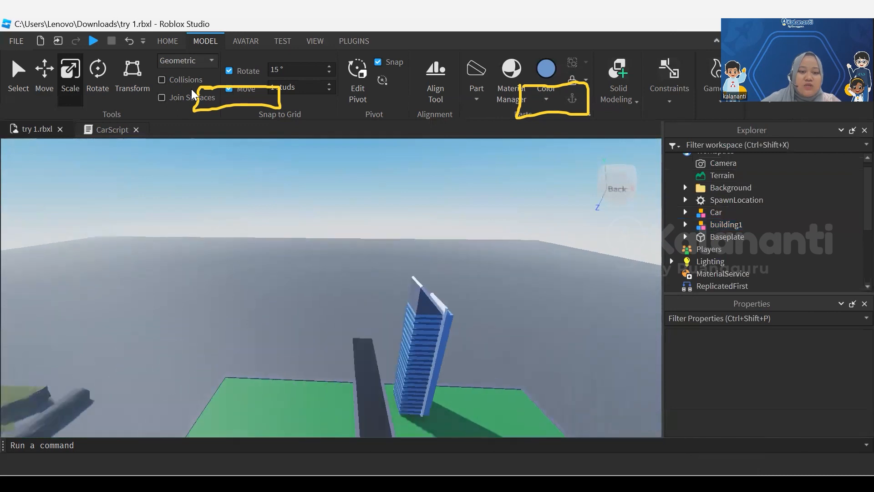
scroll(414, 319, "up", 2)
right_click_drag(415, 319, 496, 351)
scroll(401, 292, "up", 3)
right_click_drag(240, 360, 300, 328)
left_click(240, 361)
right_click_drag(241, 361, 200, 319)
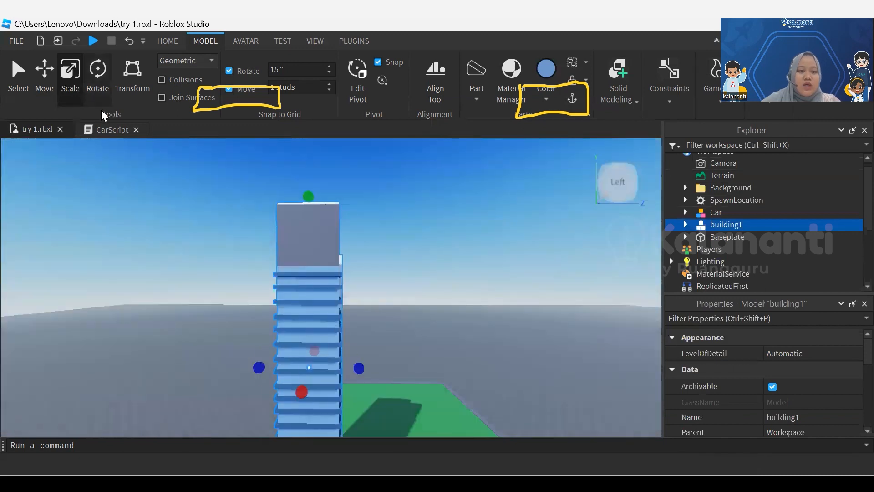
Rotate the building1 model about its vertical axis so its slanted roof profile shows from the side, and deselect it
left_click(101, 104)
left_click_drag(318, 393, 355, 380)
left_click_drag(228, 303, 228, 303)
left_click(229, 303)
scroll(229, 303, "down", 5)
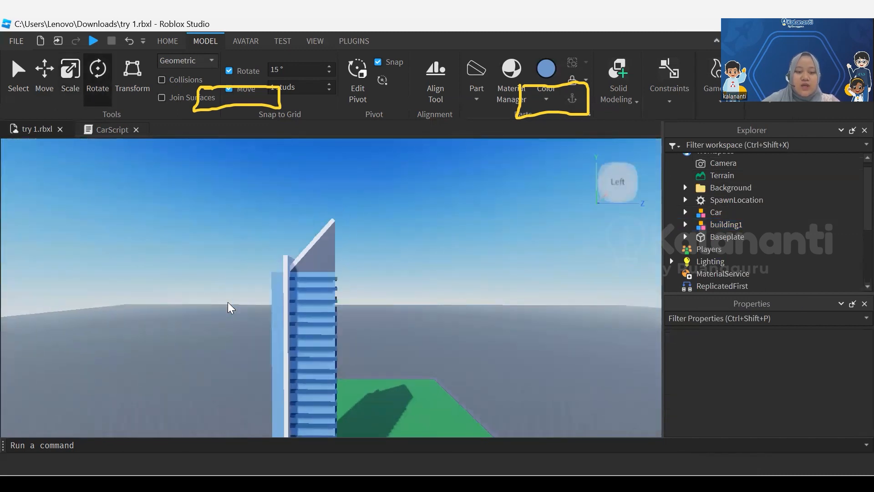
right_click_drag(229, 303, 227, 303)
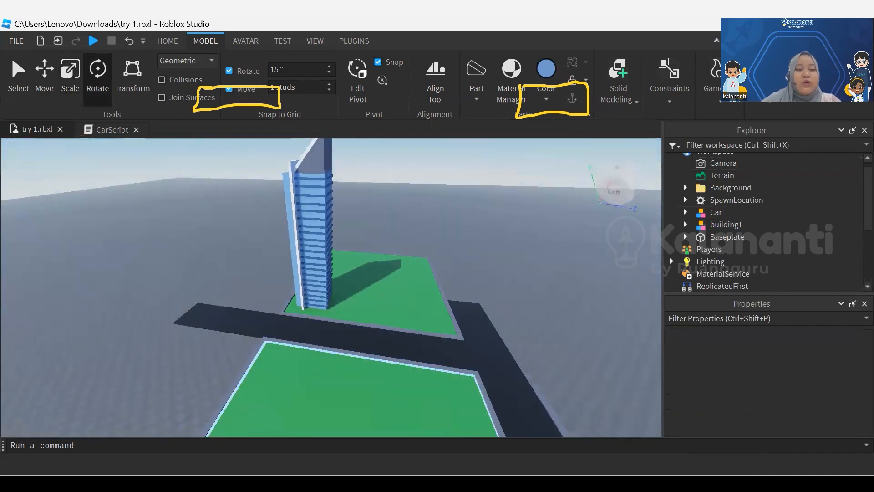
Switch the asset library from Images to Models and search it for building
left_click(168, 41)
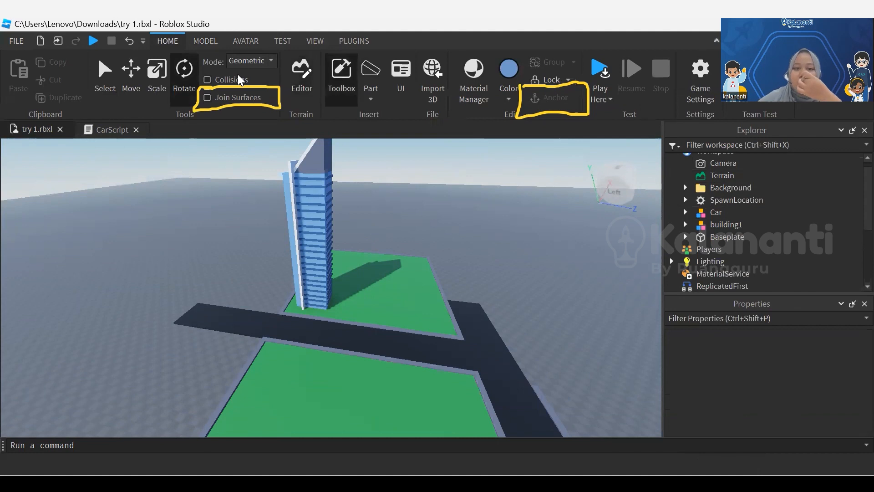
left_click(342, 77)
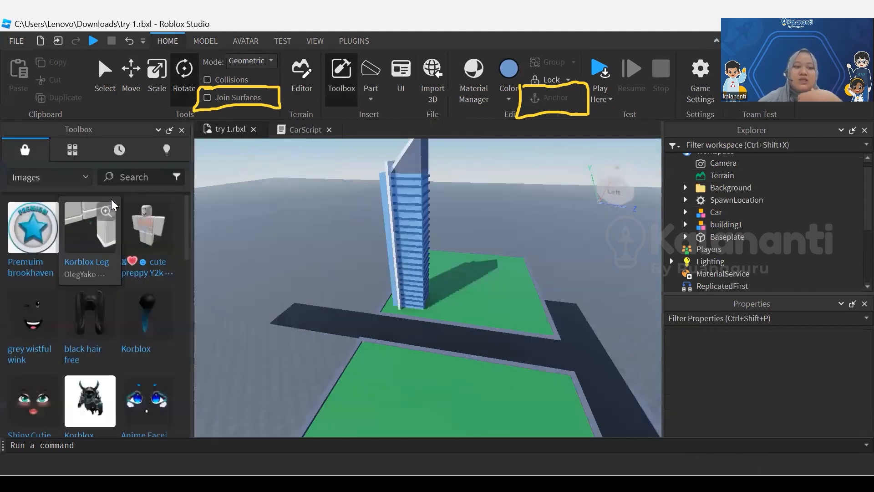
left_click(82, 178)
left_click(68, 195)
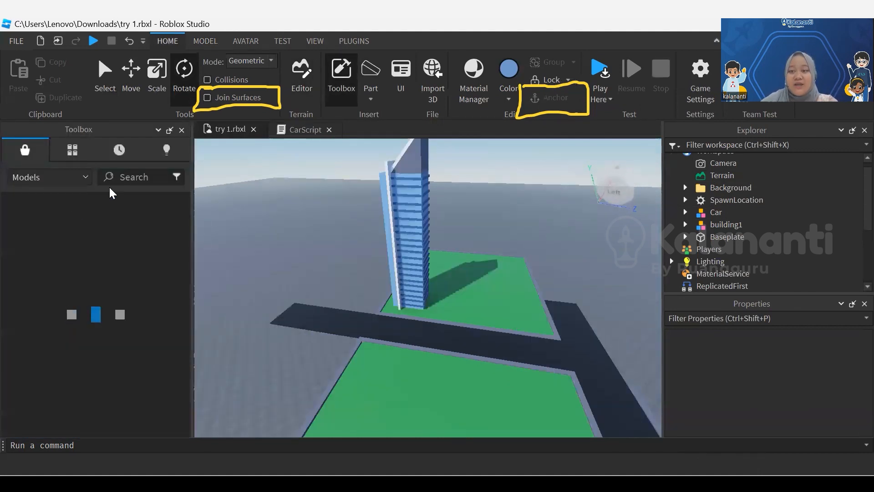
left_click(155, 179)
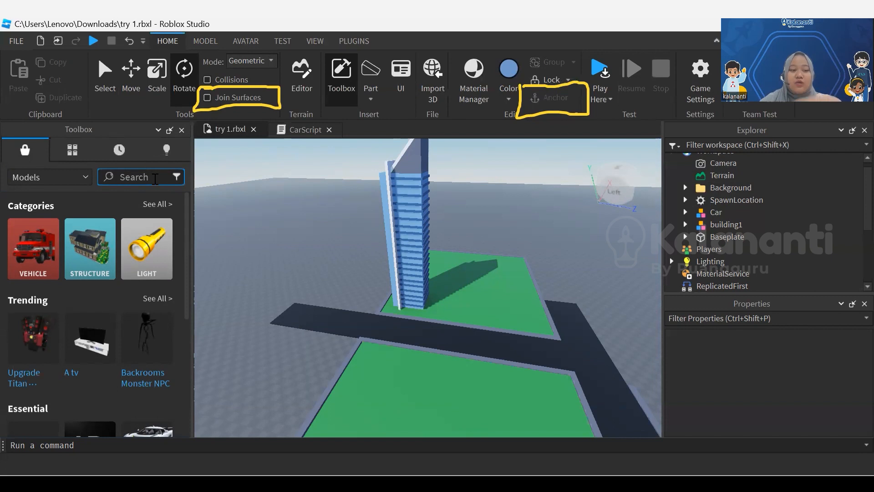
type("buil")
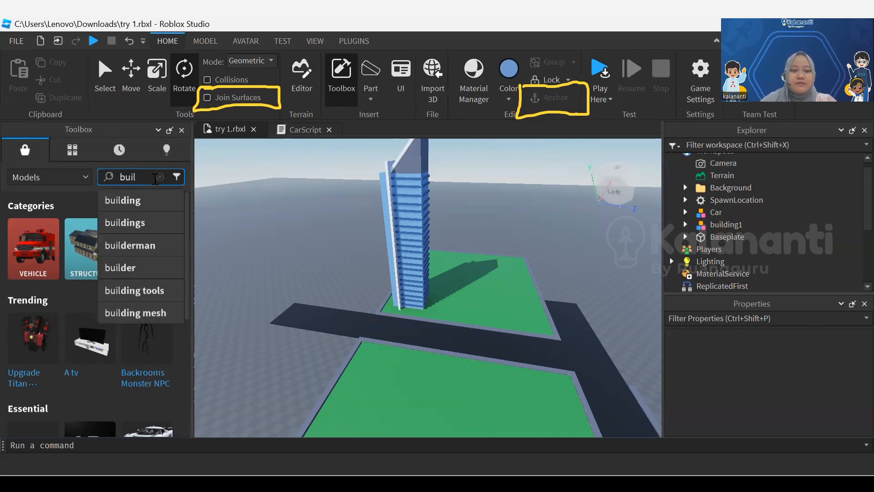
left_click(142, 201)
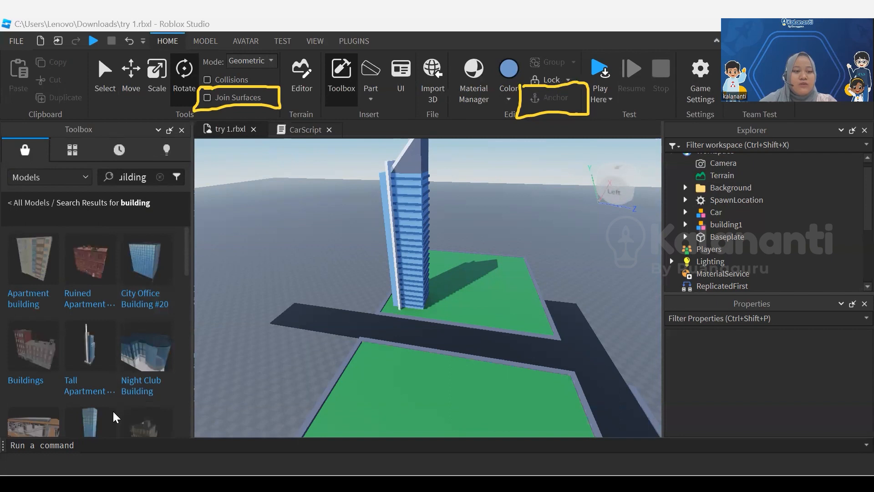
Insert the Tall Apartment model from the building search results into the scene
mouse_move(97, 364)
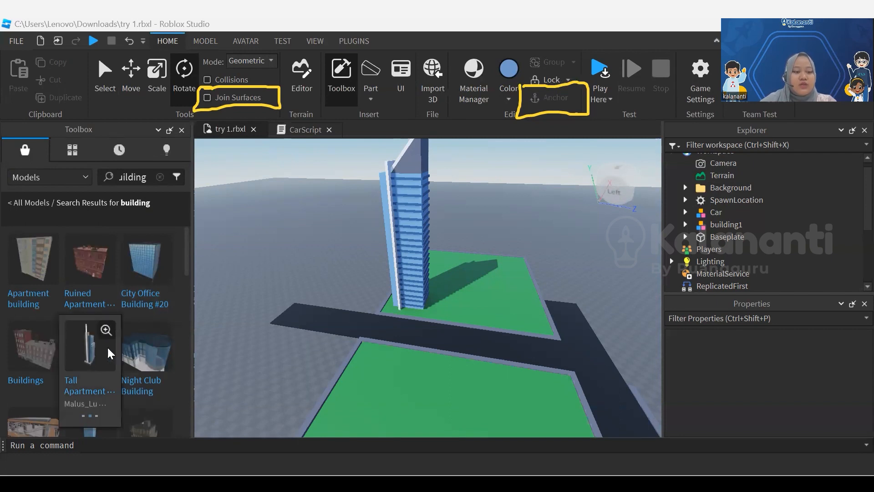
mouse_move(38, 354)
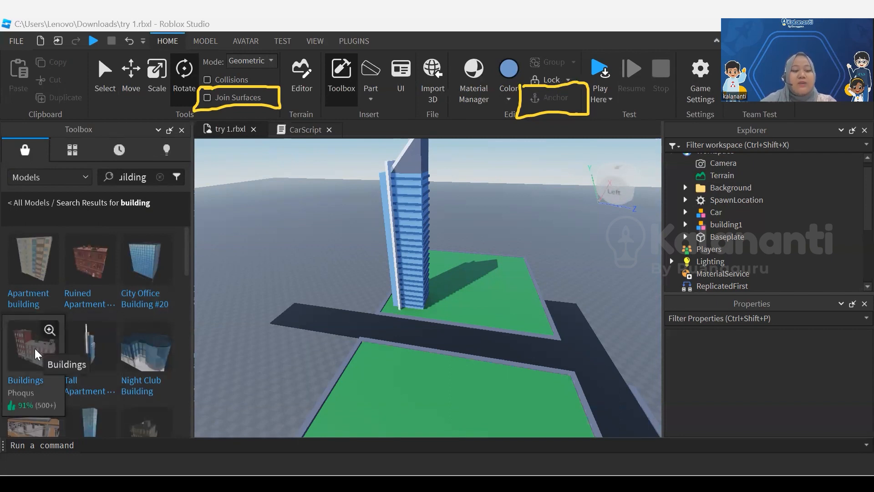
left_click(92, 362)
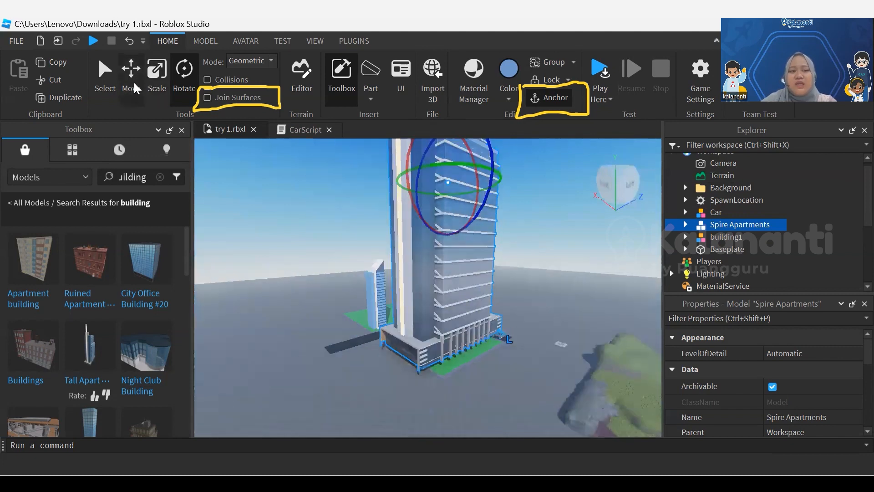
Scale the Spire Apartments model down and place it at the edge of the green field beside the road
left_click(153, 86)
key("s")
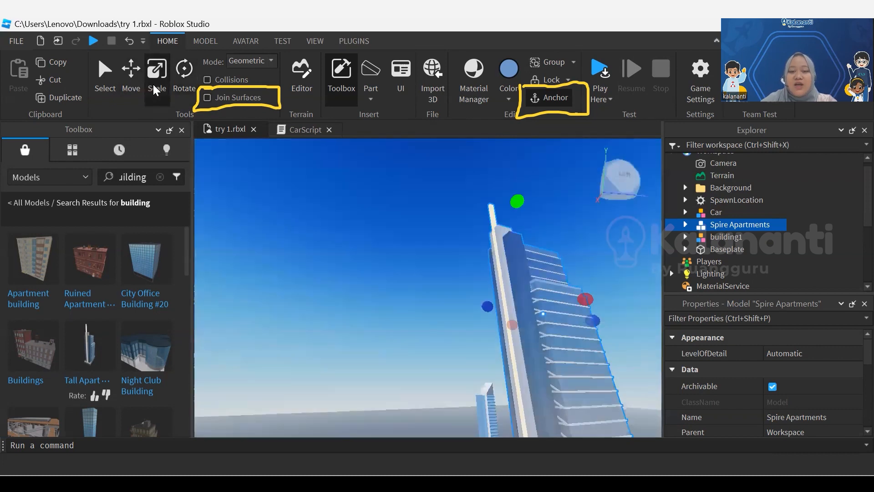
left_click_drag(517, 202, 551, 349)
scroll(551, 349, "up", 1)
key("f")
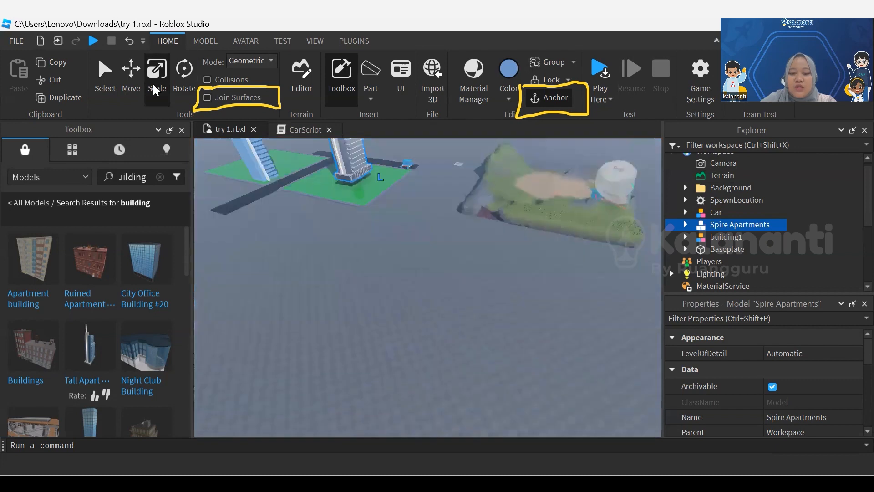
scroll(428, 287, "down", 5)
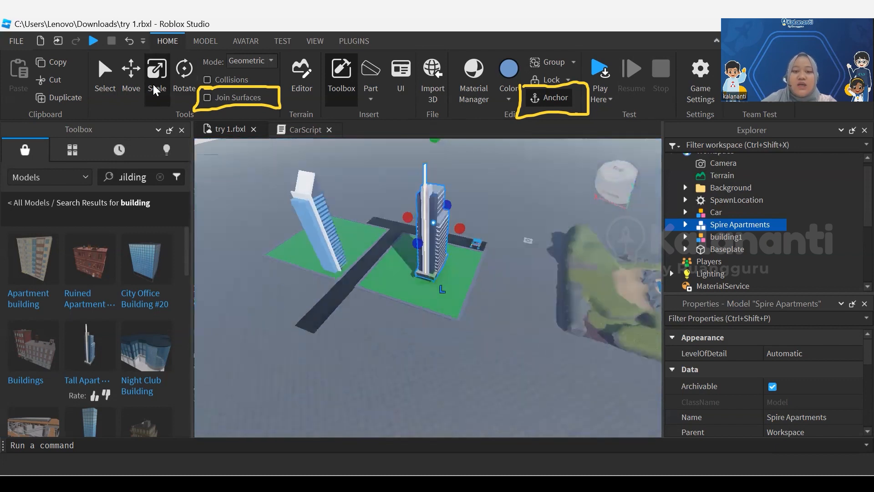
mouse_move(431, 255)
left_mouse_down()
mouse_move(399, 242)
mouse_move(388, 264)
left_mouse_up()
scroll(356, 251, "up", 2)
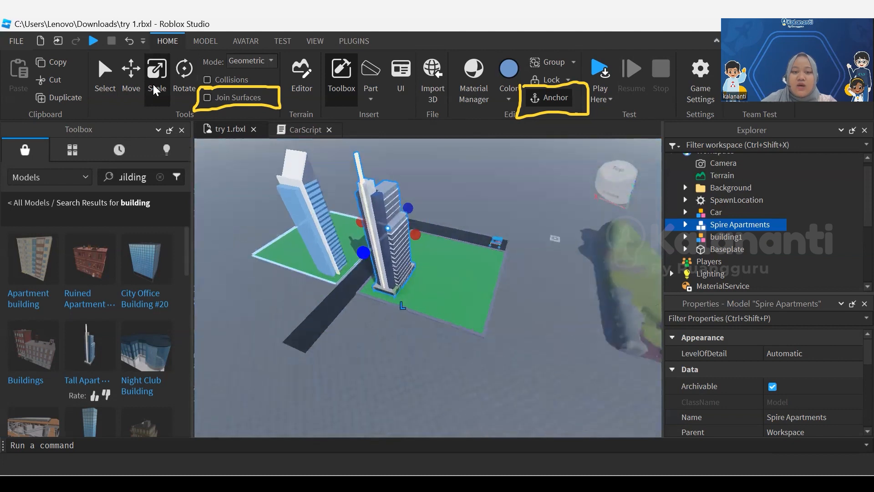
scroll(391, 259, "up", 5)
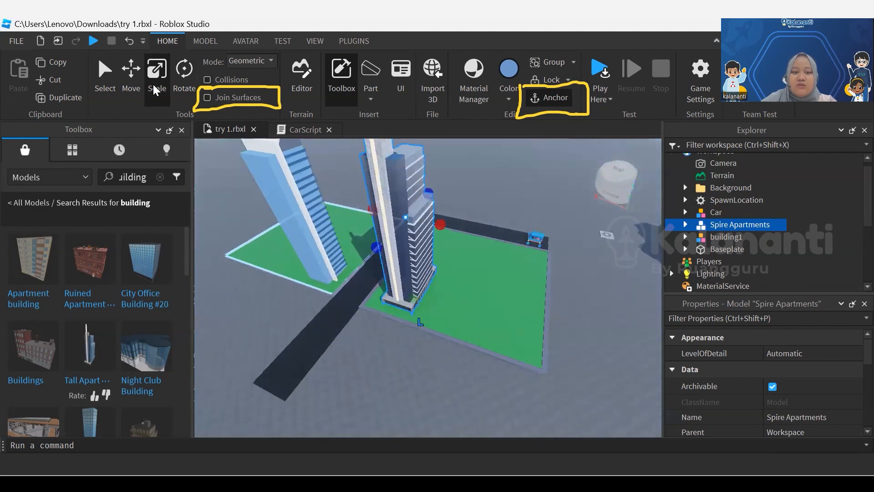
right_click_drag(392, 259, 319, 246)
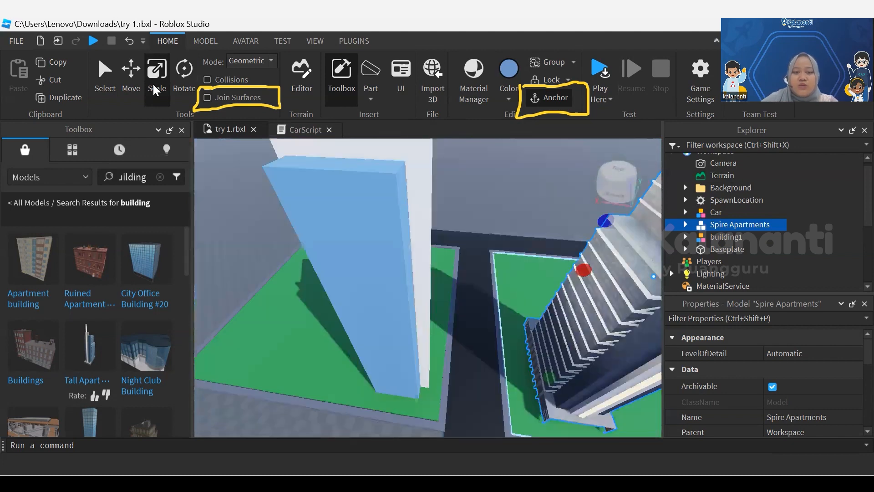
left_click(537, 282)
Examine the placement of both towers on their green fields from above and from several sides
mouse_move(537, 282)
right_mouse_down()
mouse_move(547, 300)
mouse_move(610, 310)
right_mouse_up()
scroll(410, 292, "up", 3)
scroll(410, 291, "down", 5)
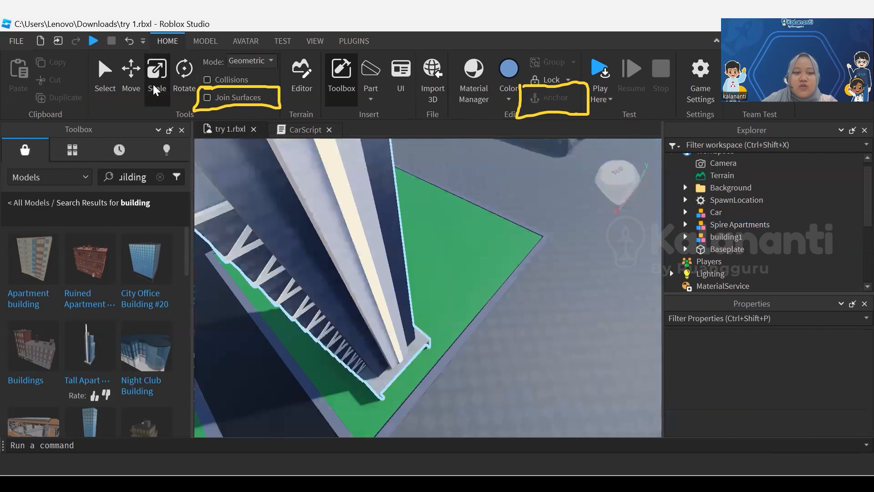
right_click_drag(410, 291, 309, 278)
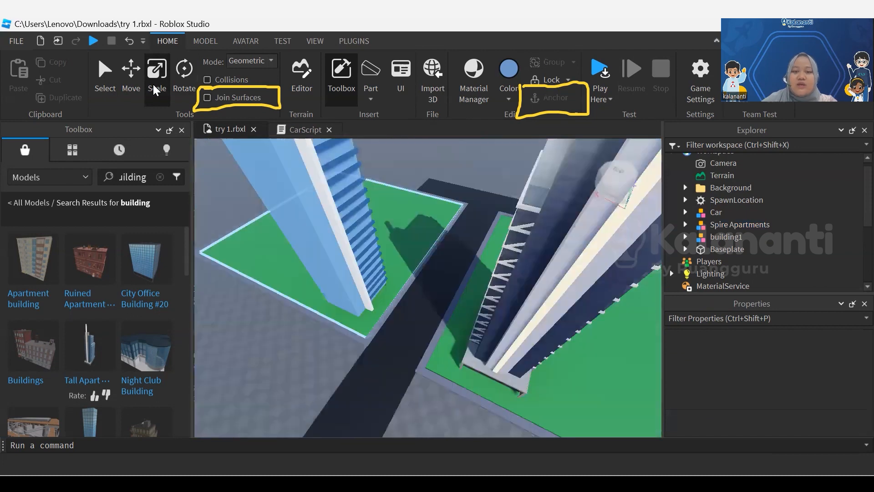
scroll(328, 283, "down", 5)
scroll(327, 283, "up", 4)
scroll(309, 278, "up", 4)
scroll(346, 287, "up", 1)
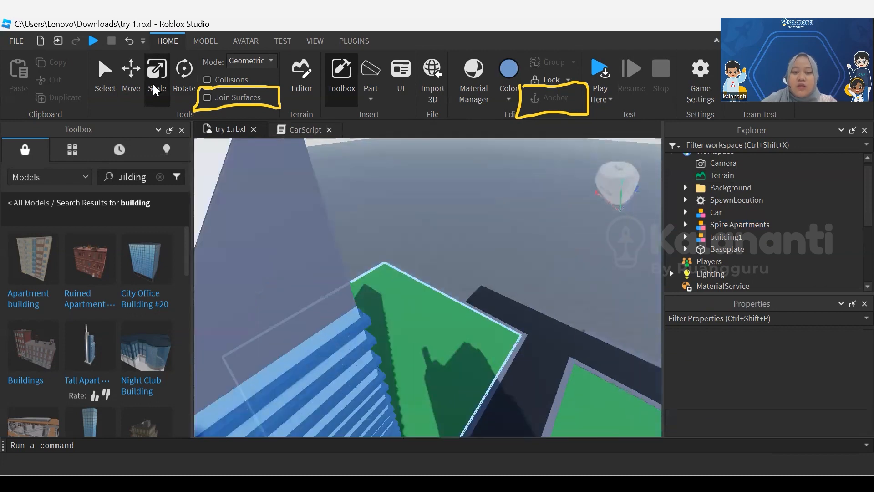
scroll(346, 287, "down", 5)
scroll(455, 314, "up", 4)
Select the building1 model and expand its list of parts
left_click(470, 314)
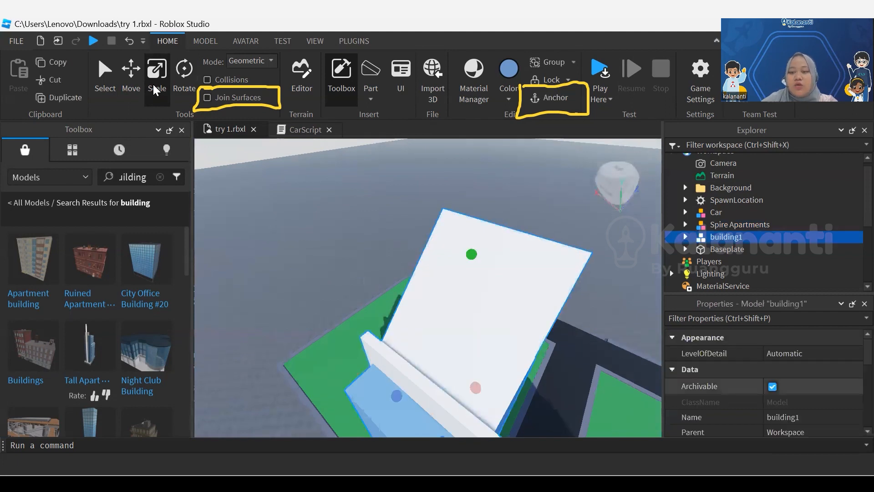
scroll(765, 386, "down", 5)
scroll(765, 386, "up", 5)
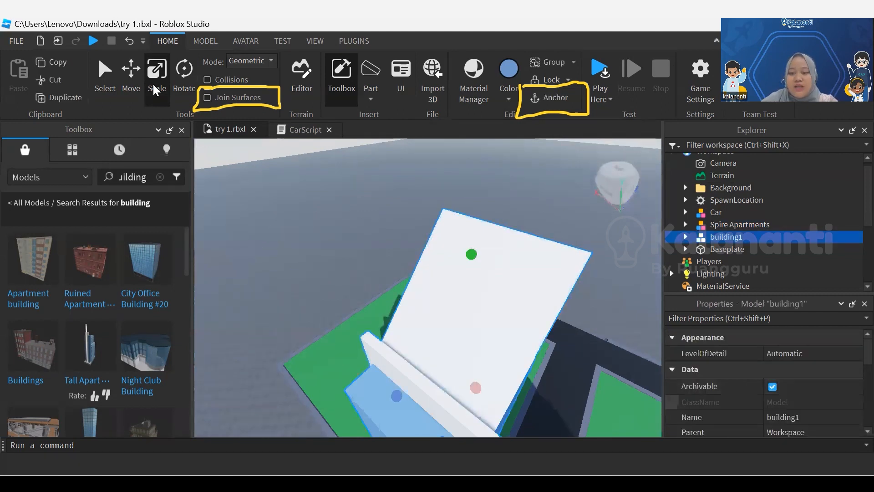
scroll(766, 386, "down", 1)
left_click(611, 291)
left_click(474, 314)
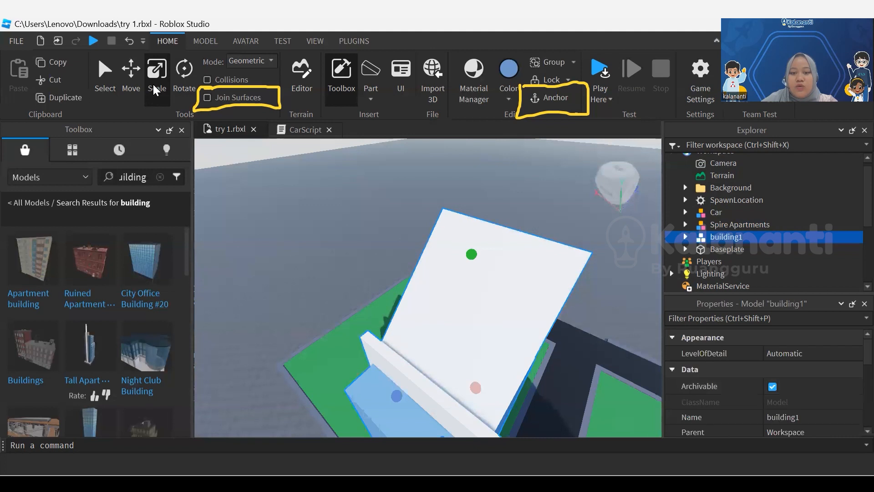
mouse_move(474, 314)
middle_mouse_down()
mouse_move(424, 157)
mouse_move(431, 207)
middle_mouse_up()
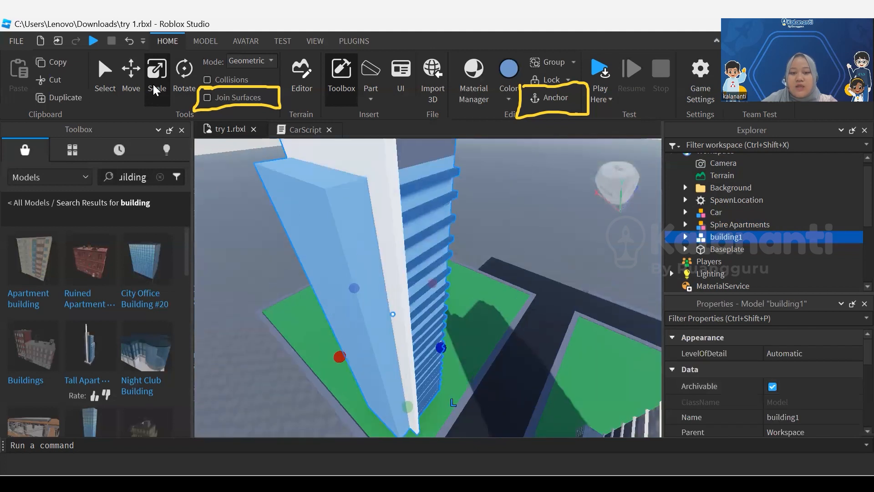
right_click_drag(431, 207, 396, 155)
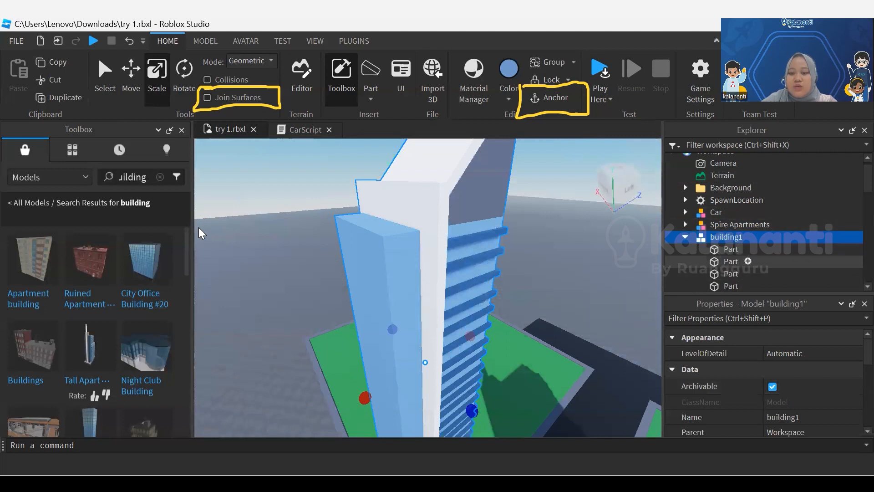
Select the upright white slab within building1 and set its material to Marble
scroll(756, 259, "down", 12)
scroll(756, 250, "up", 5)
left_click(731, 211)
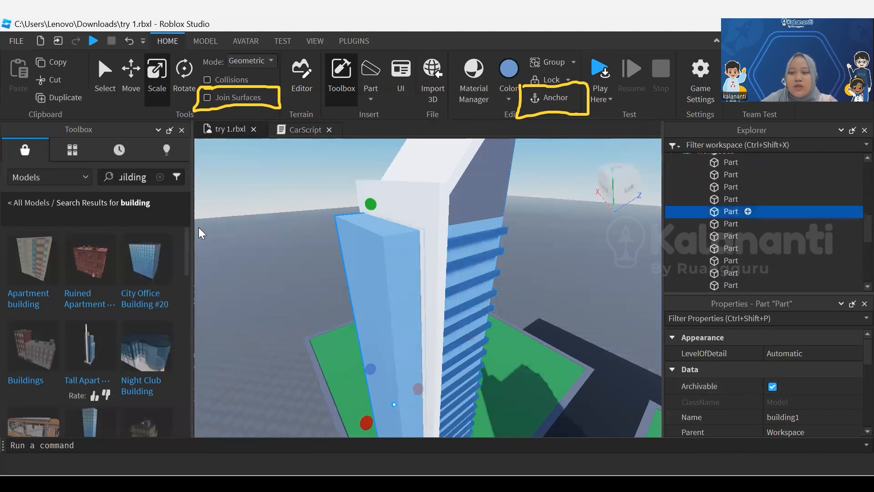
left_click(731, 199)
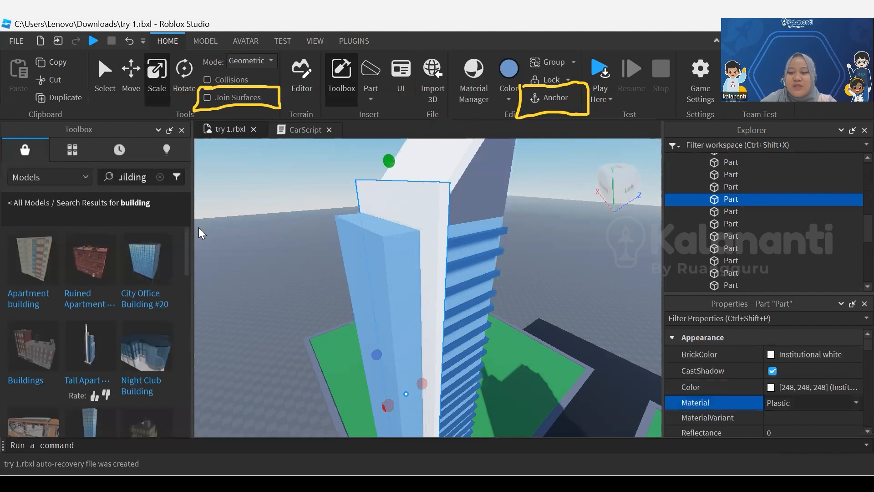
left_click(811, 403)
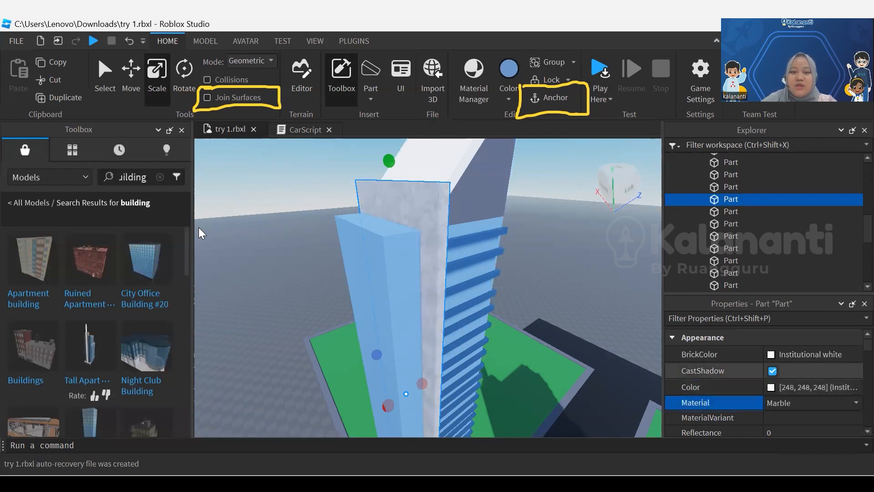
Narrow the upright marble slab of building1 slightly along its width and deselect it
right_click_drag(198, 227, 199, 228)
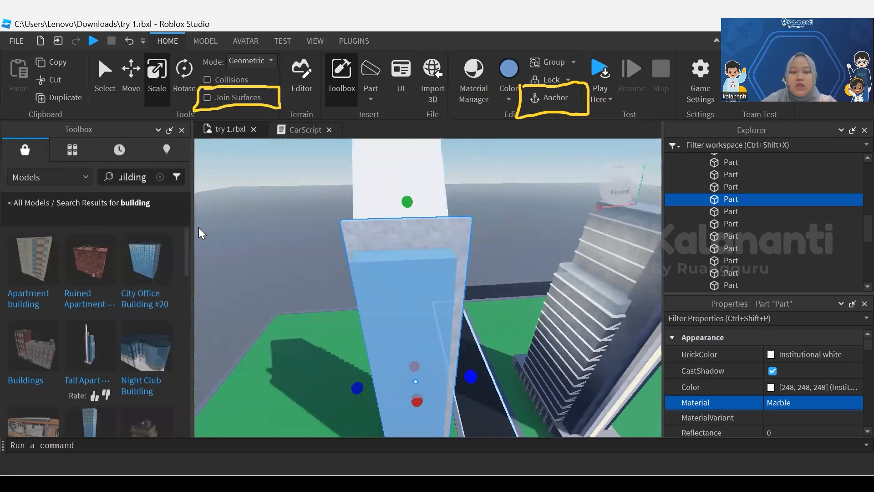
left_click_drag(471, 376, 467, 376)
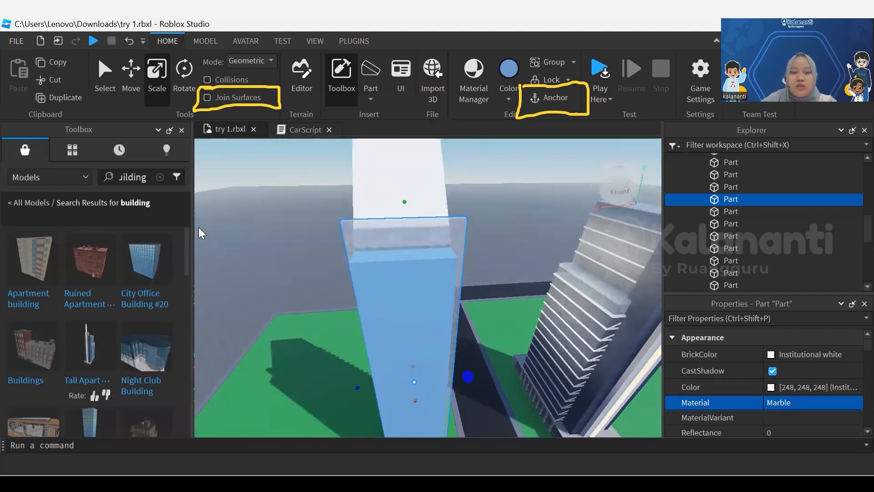
right_click_drag(198, 228, 198, 233)
left_click(199, 227)
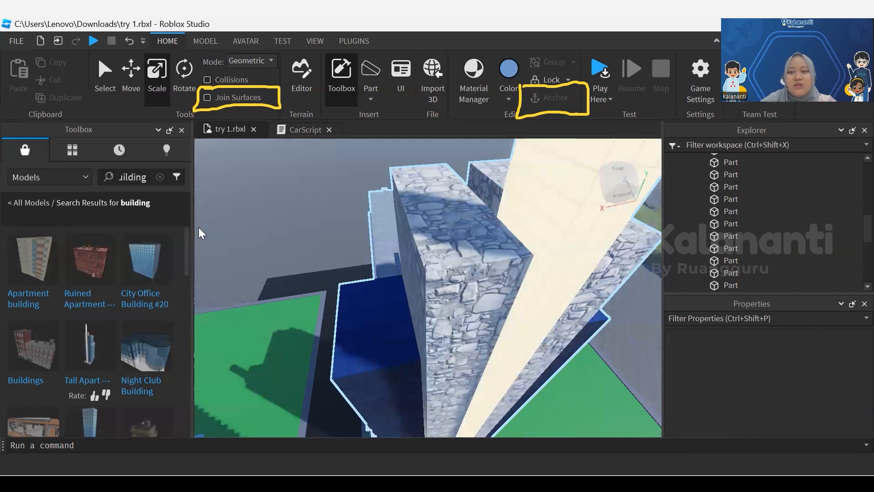
Search the model library for tree and insert the single green tree model on the field behind building1
right_click_drag(199, 228, 199, 233)
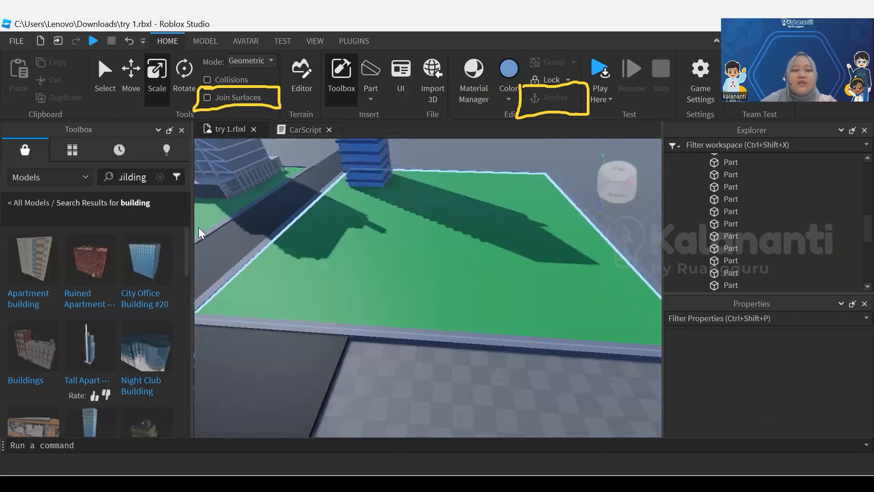
left_click(160, 178)
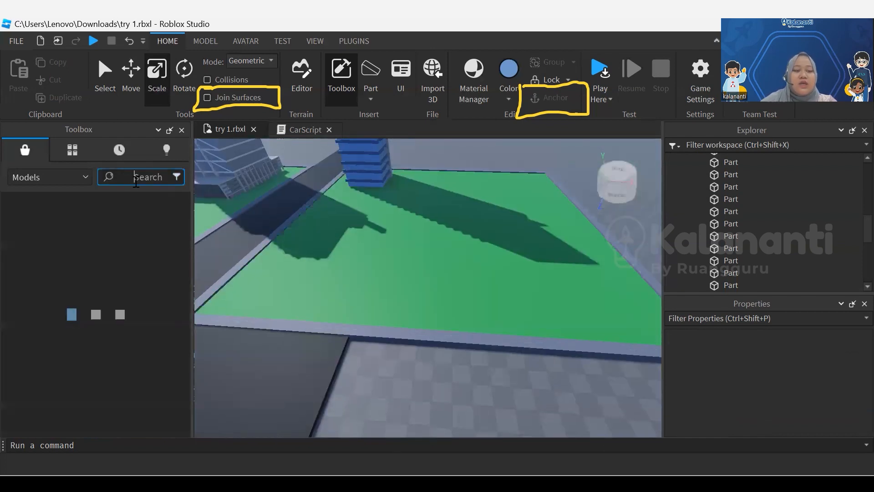
type("tree")
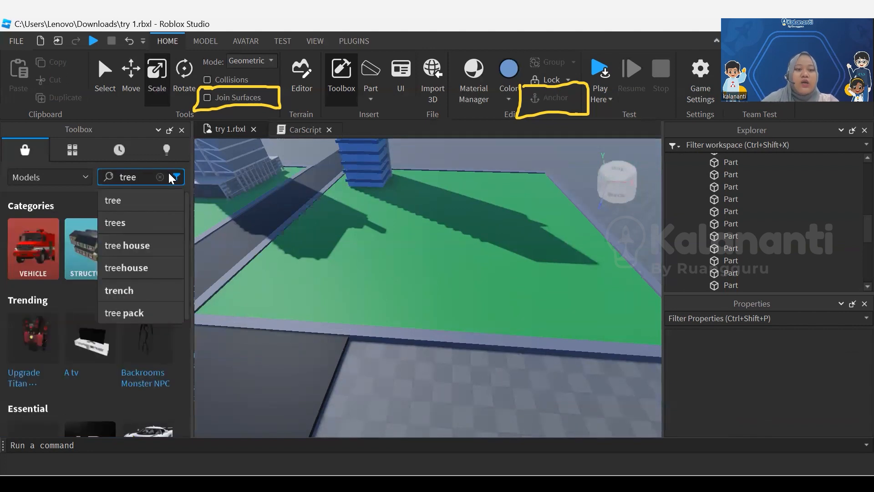
key("Return")
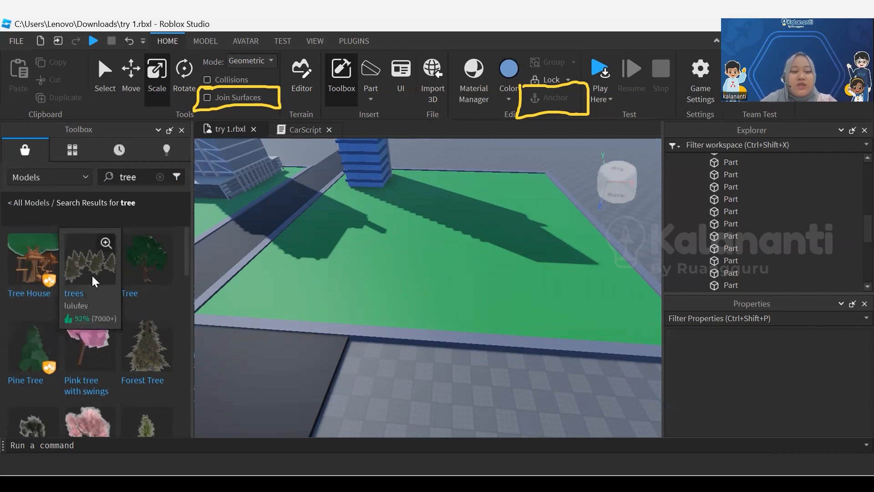
scroll(87, 358, "down", 3)
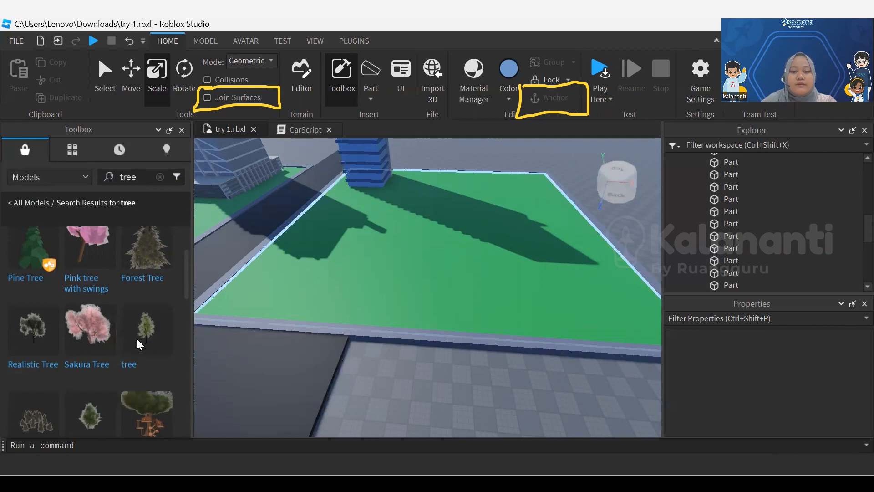
left_click(136, 337)
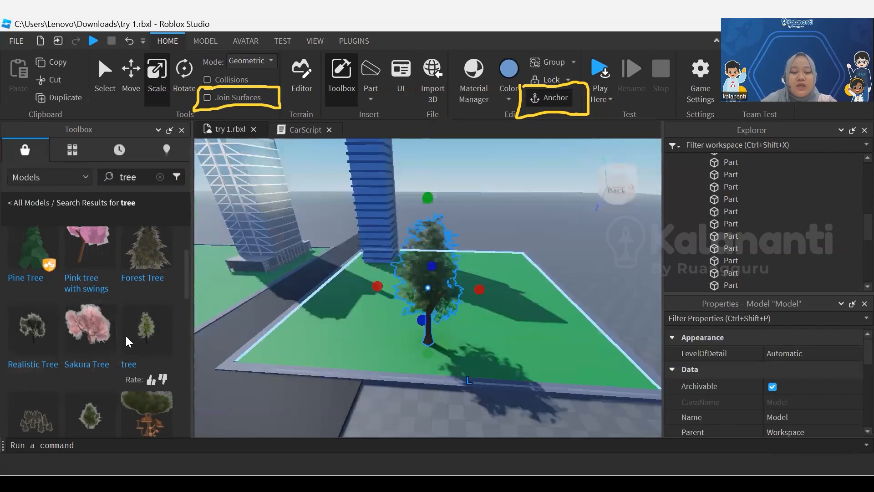
left_click(103, 75)
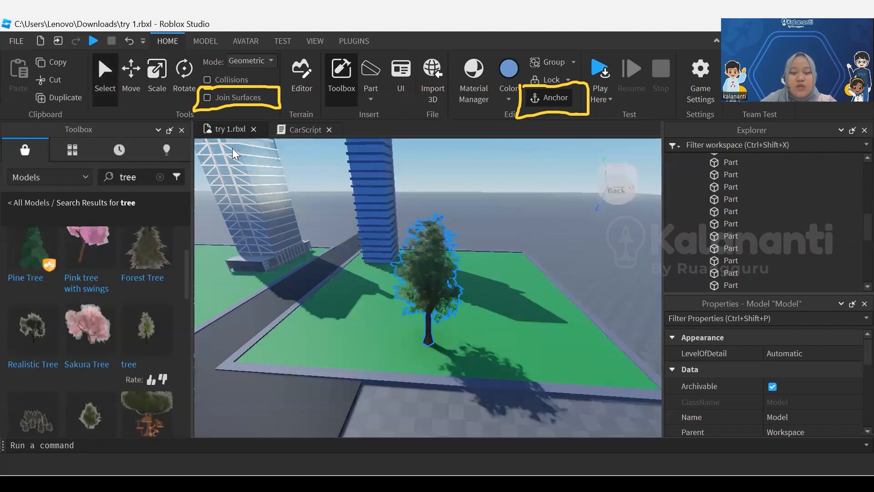
Move the tree to the front corner of the green field beside the road junction and deselect it
left_click(232, 149)
left_click_drag(429, 278, 251, 282)
right_click_drag(428, 283, 355, 274)
left_click(233, 148)
scroll(428, 282, "up", 2)
scroll(428, 283, "down", 3)
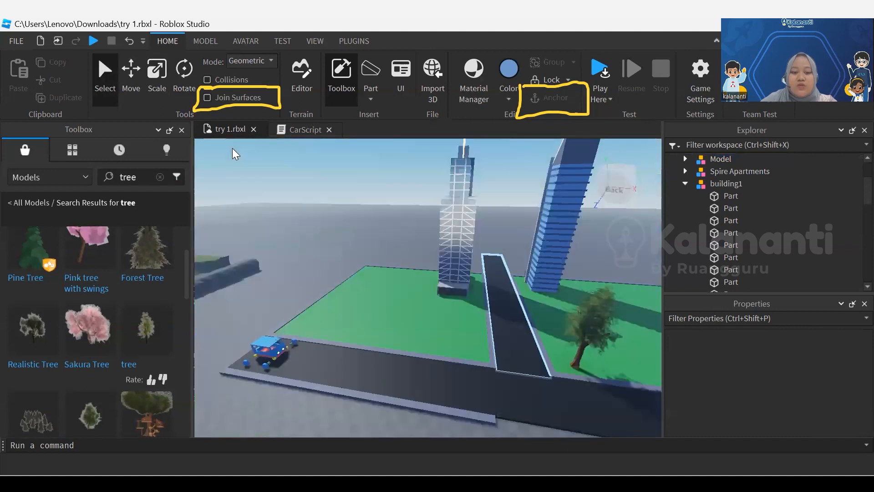
right_click_drag(561, 287, 606, 286)
right_click_drag(496, 296, 537, 292)
scroll(474, 291, "up", 5)
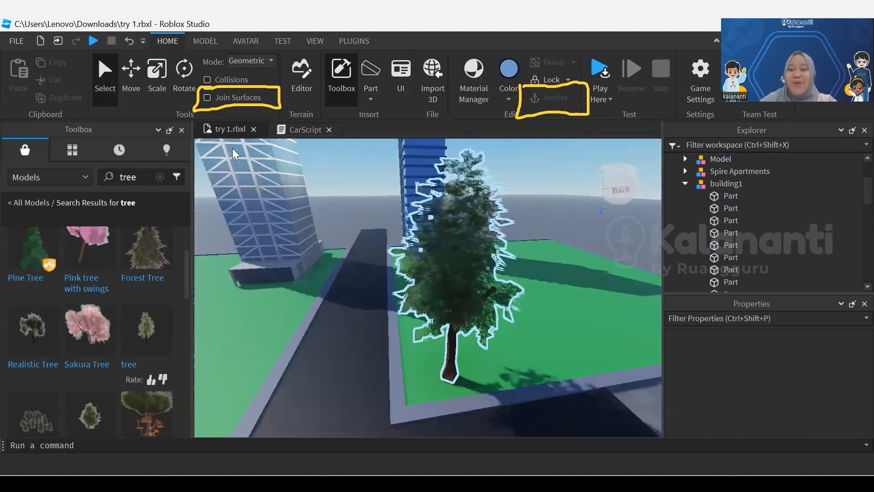
middle_click_drag(473, 273, 373, 314)
scroll(428, 327, "down", 3)
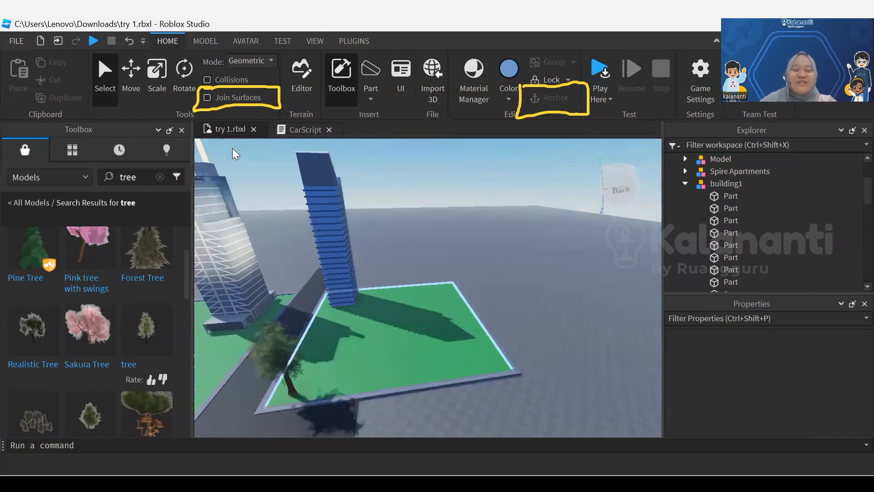
middle_click_drag(232, 149, 228, 145)
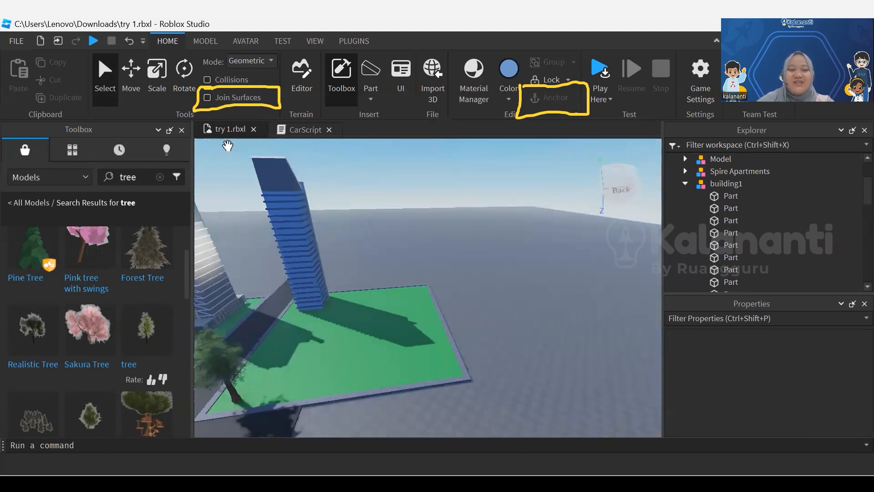
Hide the model library and insert a block part on the empty baseplate away from the green fields
left_click(182, 130)
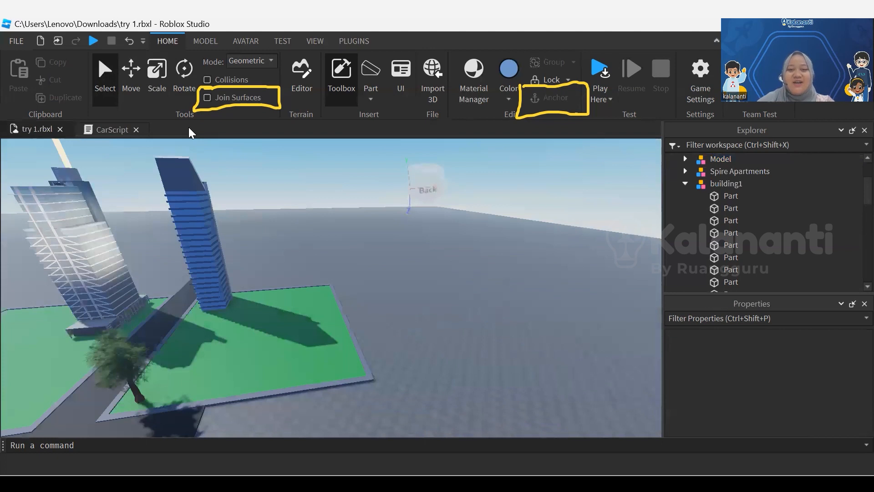
scroll(284, 313, "up", 4)
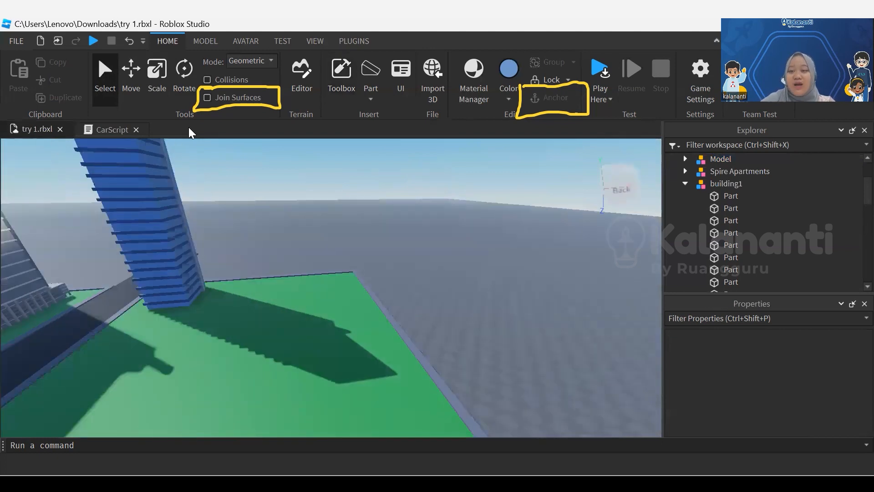
middle_click_drag(283, 313, 303, 255)
middle_click_drag(234, 308, 234, 308)
right_click_drag(233, 309, 233, 310)
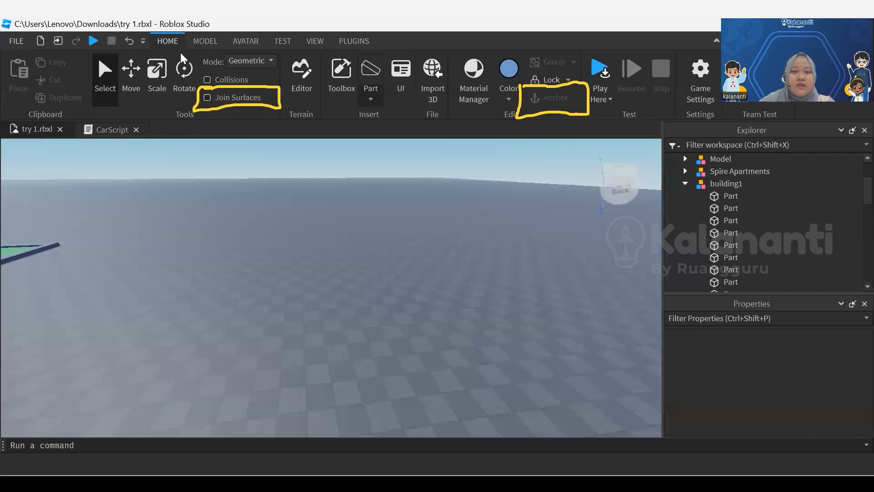
left_click(370, 99)
left_click(384, 115)
scroll(346, 291, "up", 5)
left_click_drag(348, 305, 248, 374)
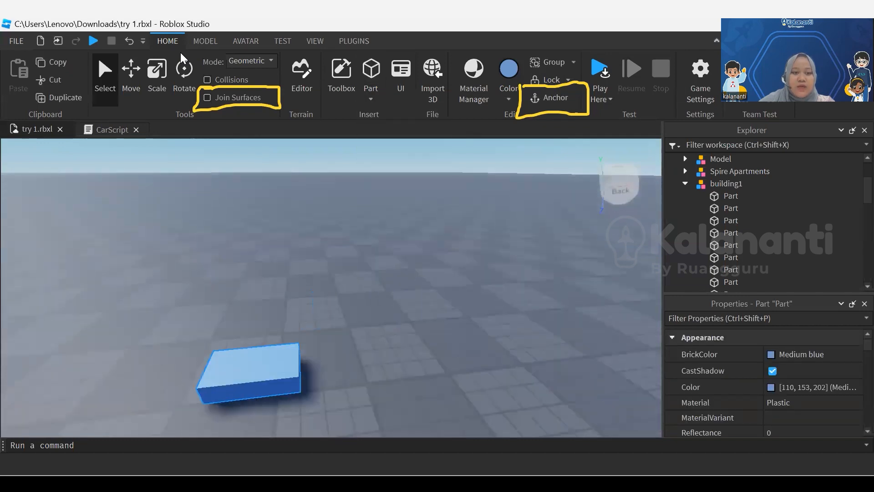
Scale the new block in length, height and thickness into a large upright slab
scroll(346, 287, "down", 5)
left_click(159, 67)
left_click_drag(350, 302, 452, 295)
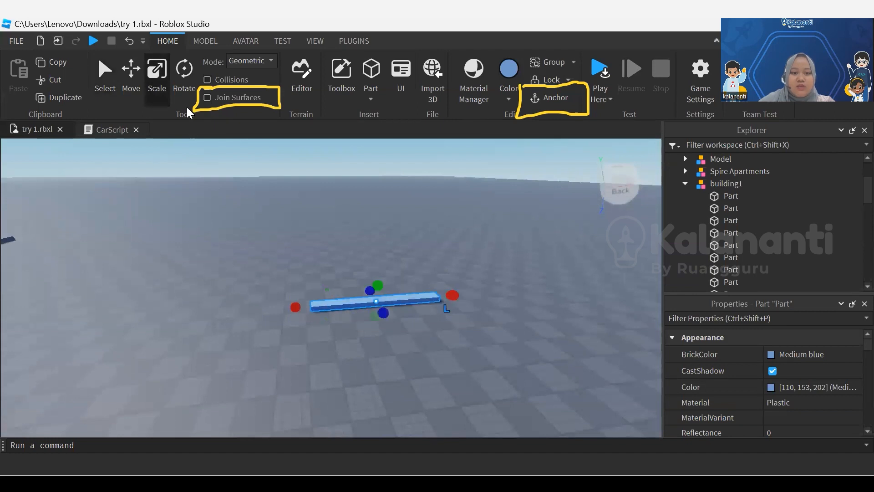
left_click_drag(378, 285, 393, 153)
left_click_drag(390, 256, 452, 314)
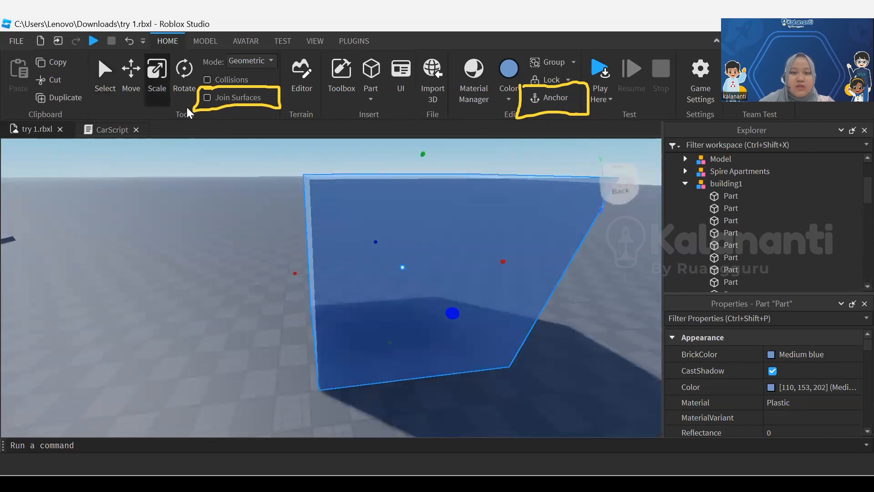
scroll(452, 314, "down", 3)
right_click_drag(453, 313, 497, 315)
right_click_drag(455, 292, 528, 328)
Insert a cylinder part beside the slab and rotate it horizontally so it lies crosswise to the slab's length
mouse_move(273, 228)
left_mouse_down()
mouse_move(252, 235)
mouse_move(275, 232)
mouse_move(267, 232)
left_mouse_up()
scroll(267, 232, "up", 4)
right_click_drag(267, 232, 246, 216)
left_click(371, 99)
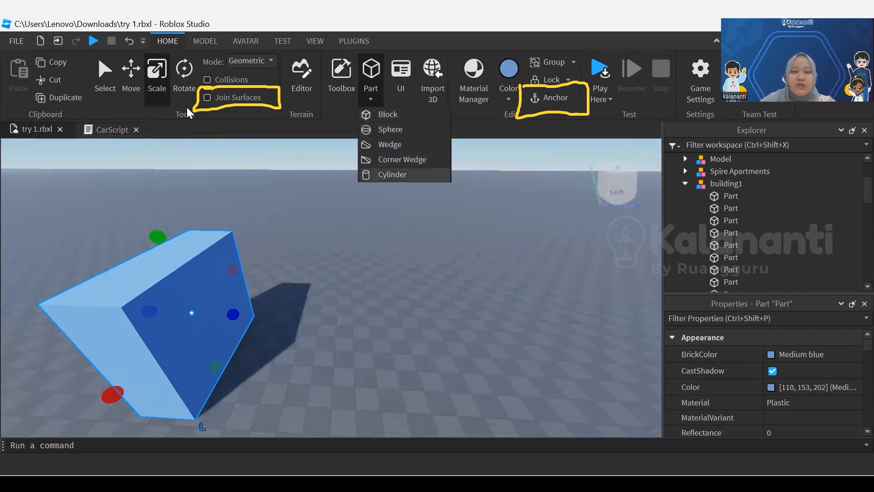
left_click(392, 175)
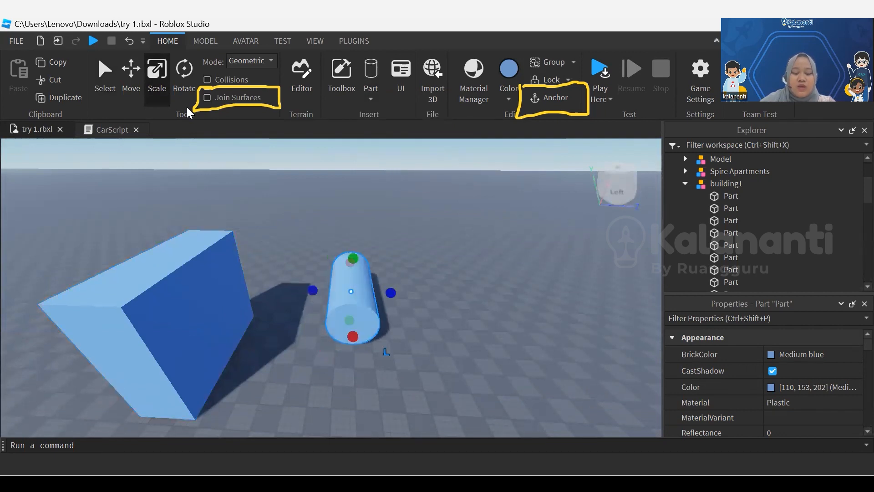
left_click(134, 91)
left_click(156, 78)
left_click(185, 87)
mouse_move(339, 321)
left_mouse_down()
mouse_move(392, 311)
mouse_move(399, 299)
left_mouse_up()
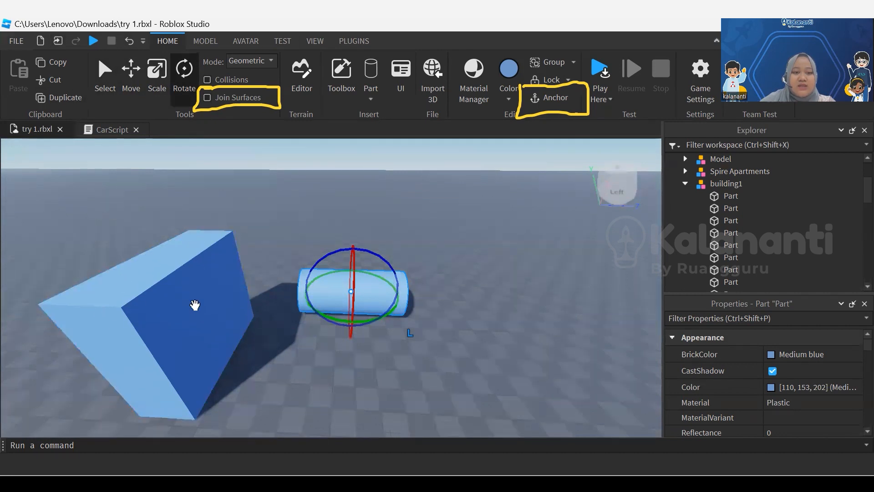
Move the cylinder into the near end of the slab and color it Bright red
left_click(124, 89)
left_click_drag(383, 305, 198, 368)
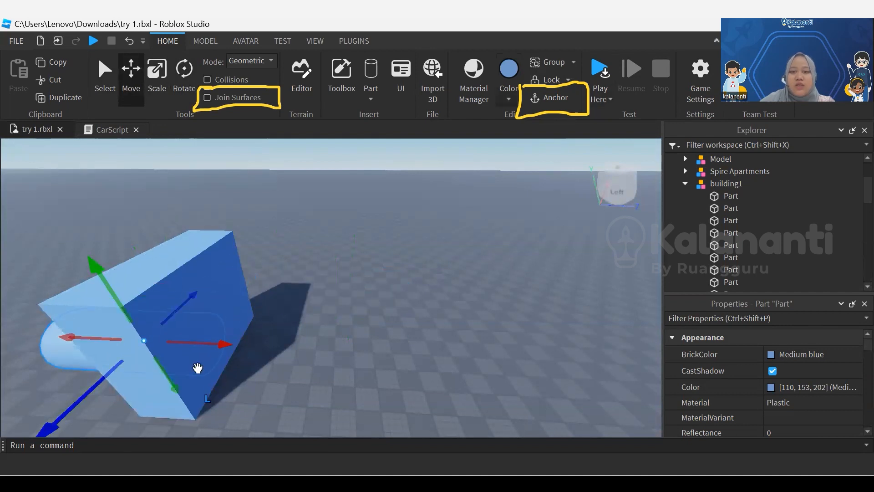
left_click(509, 99)
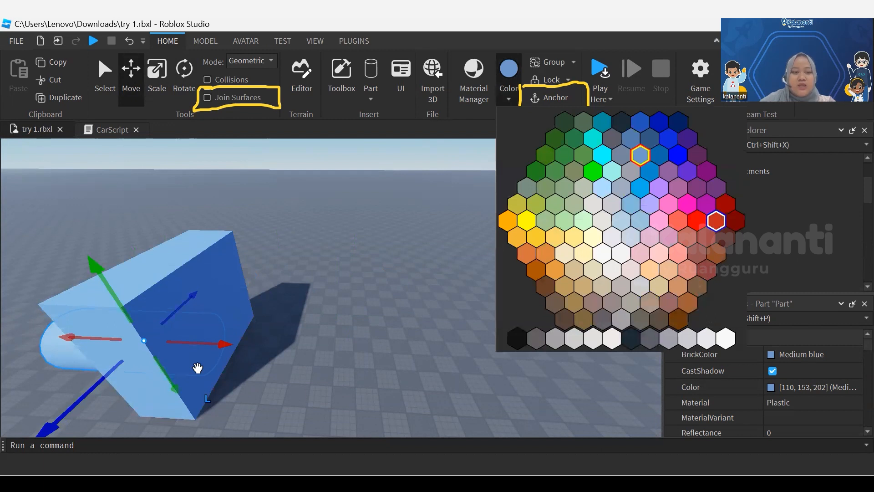
left_click(716, 221)
key("q")
key("a")
left_click_drag(198, 257, 182, 285)
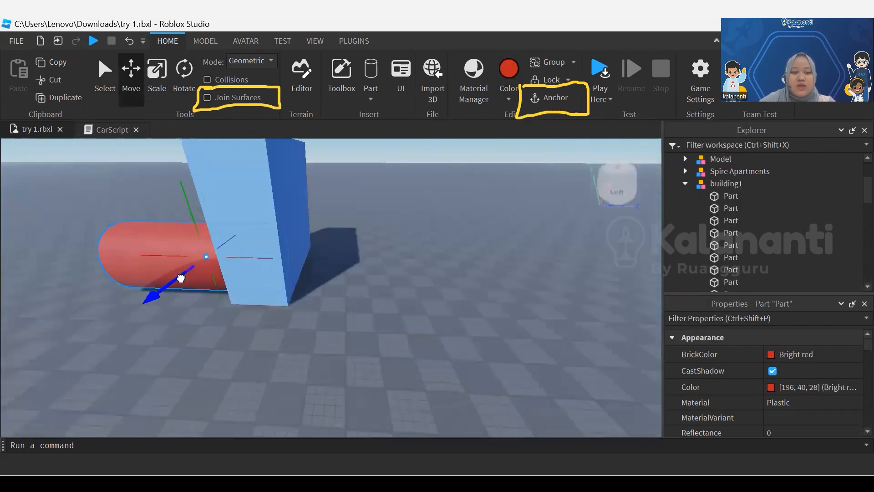
Lengthen the red cylinder so it passes through the slab and sticks out on both sides
left_click(164, 78)
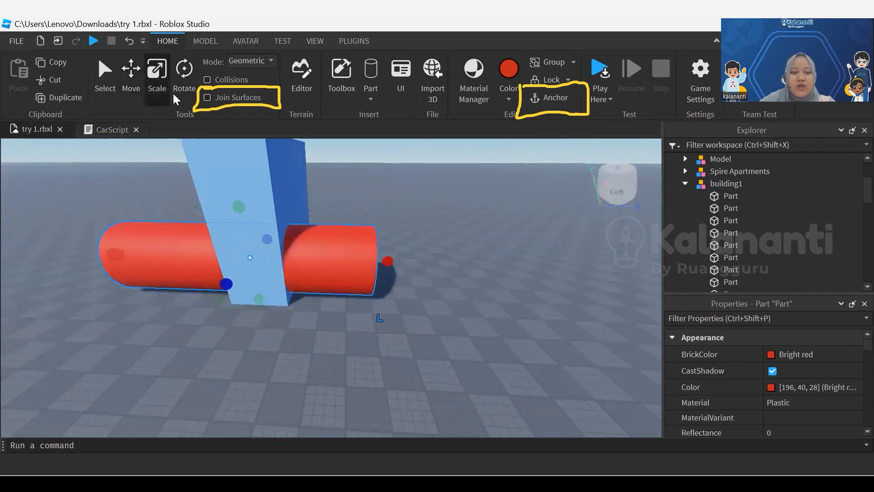
key("e")
key("d")
right_click_drag(242, 273, 212, 272)
right_click_drag(134, 201, 134, 201)
key("s")
key("s")
key("w")
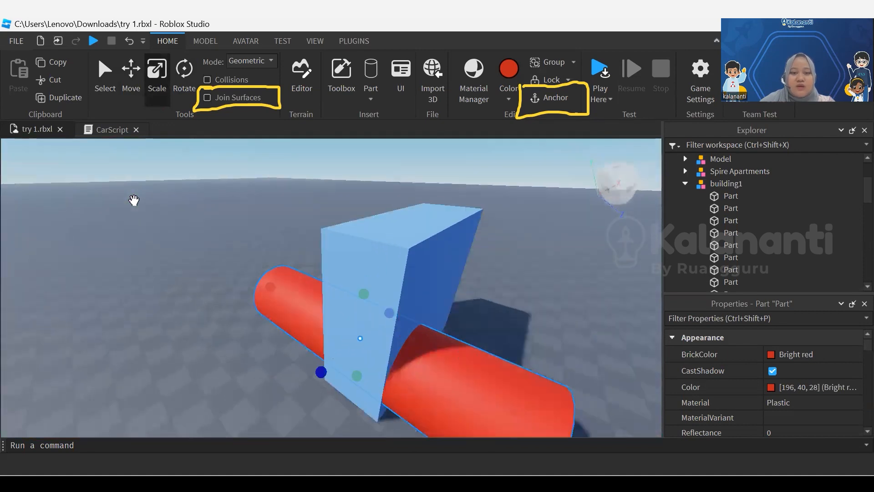
key("d")
key("q")
left_click_drag(273, 244, 277, 279)
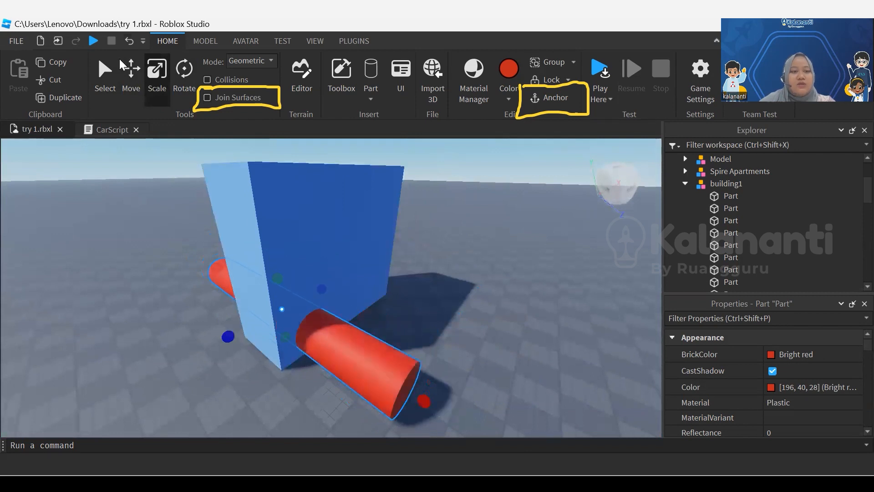
left_click(129, 79)
left_click(275, 232)
left_click_drag(283, 228, 295, 204)
key("ctrl+z")
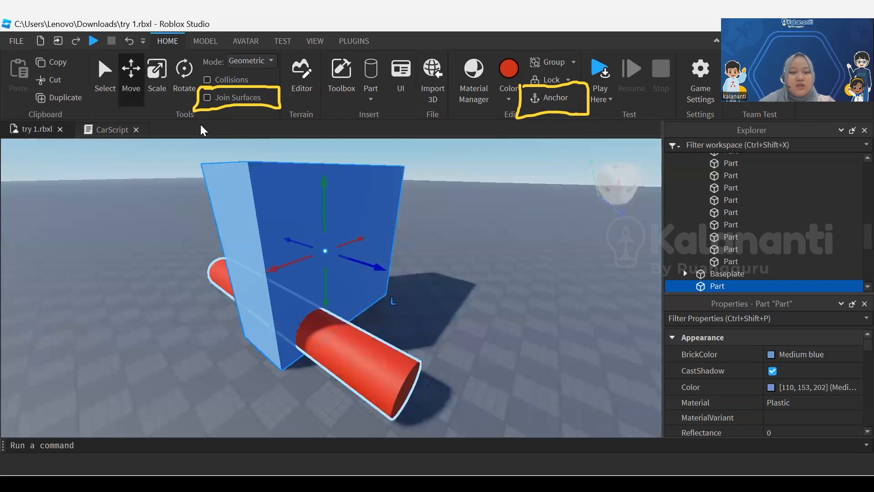
key("ctrl+z")
key("ctrl+z")
key("ctrl+z")
key("ctrl+z")
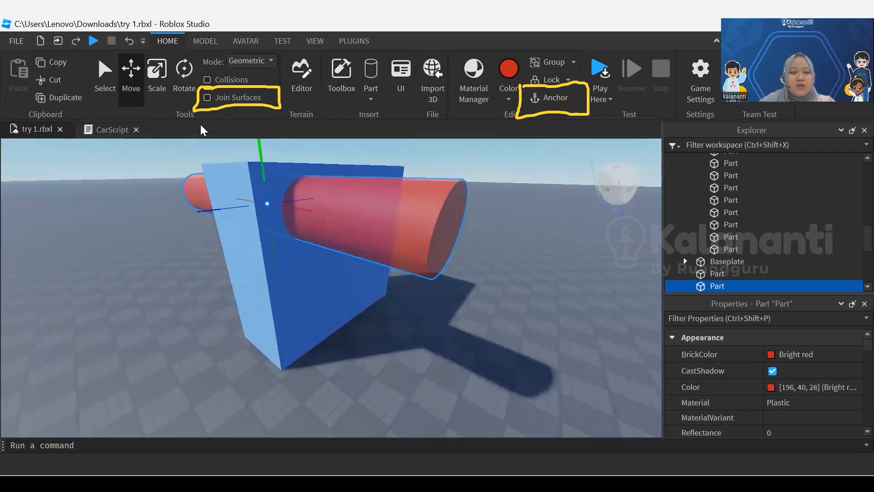
Raise the red cylinder to the slab's upper part and shift it slightly towards the slab's end
left_click_drag(230, 209, 218, 217)
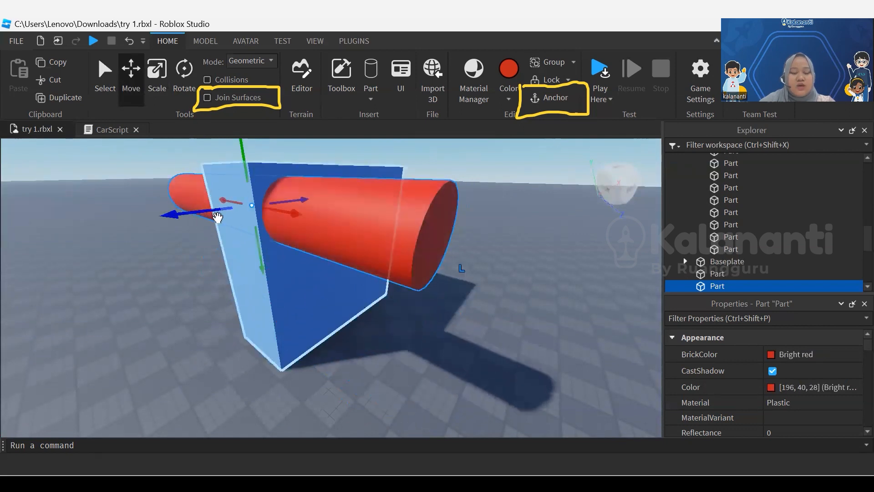
key("Escape")
right_click_drag(218, 218, 217, 218)
left_click(234, 284)
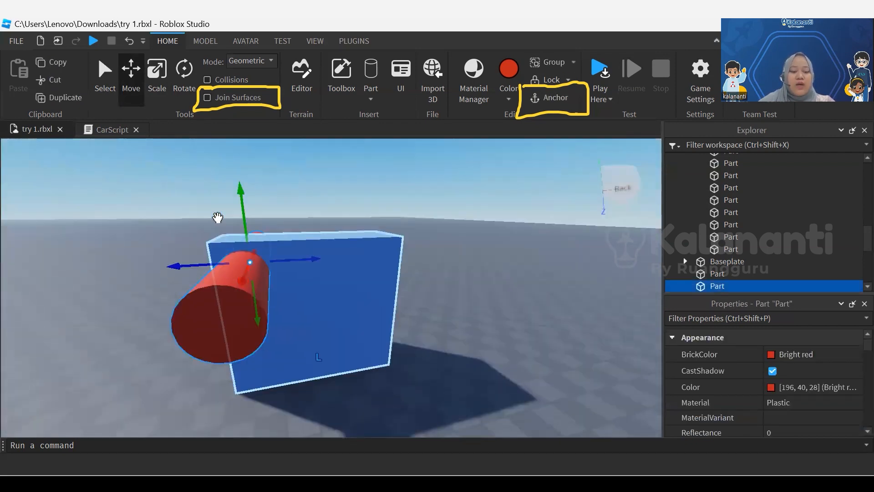
Duplicate the red cylinder, move the copy to the slab's opposite end and deselect it
key("ctrl+d")
left_click_drag(317, 259, 412, 253)
right_click_drag(217, 217, 218, 218)
left_click(218, 217)
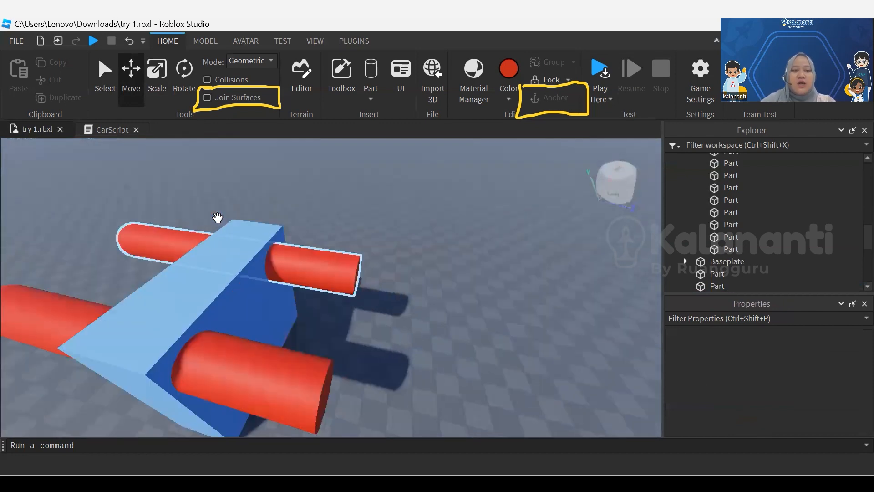
Negate the red cylinder at the slab's far end and set the negative part's color to Bright blue
left_click(195, 43)
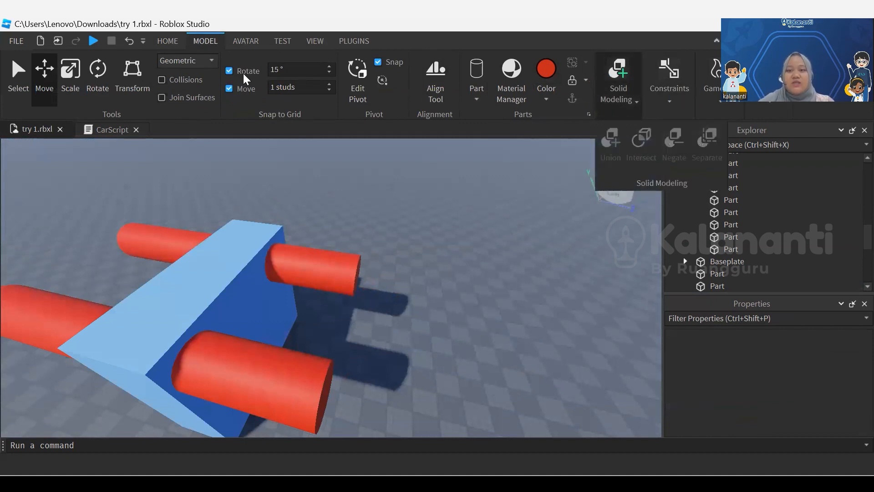
left_click(314, 270)
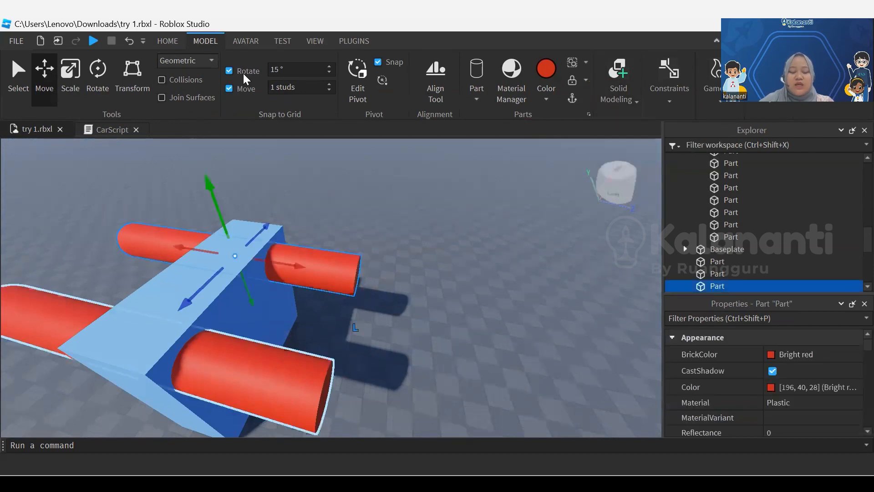
left_click(260, 382)
left_click(314, 271)
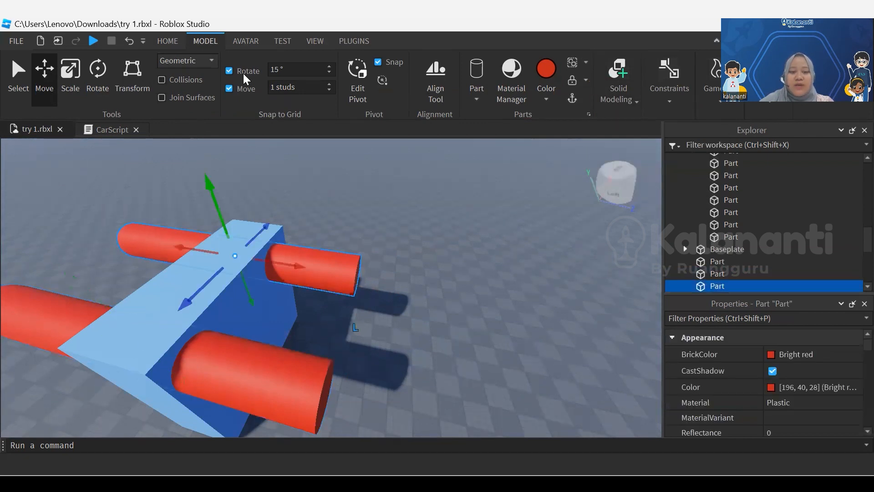
left_click(618, 94)
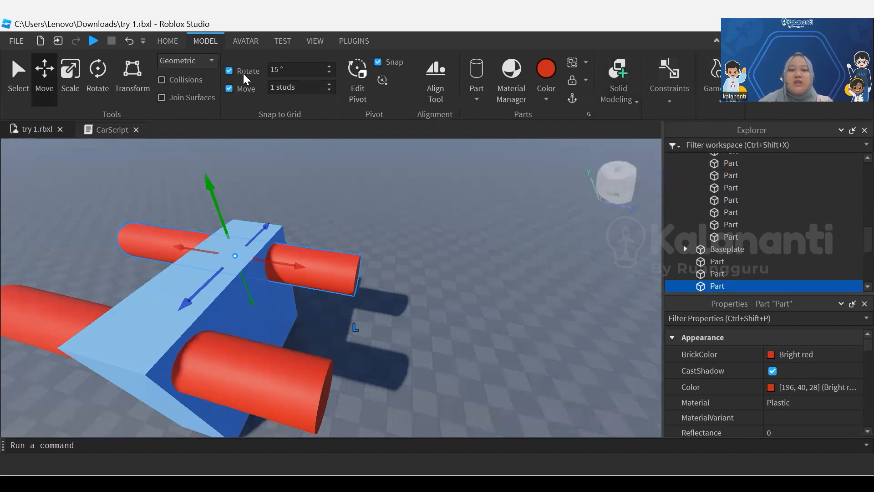
left_click(674, 145)
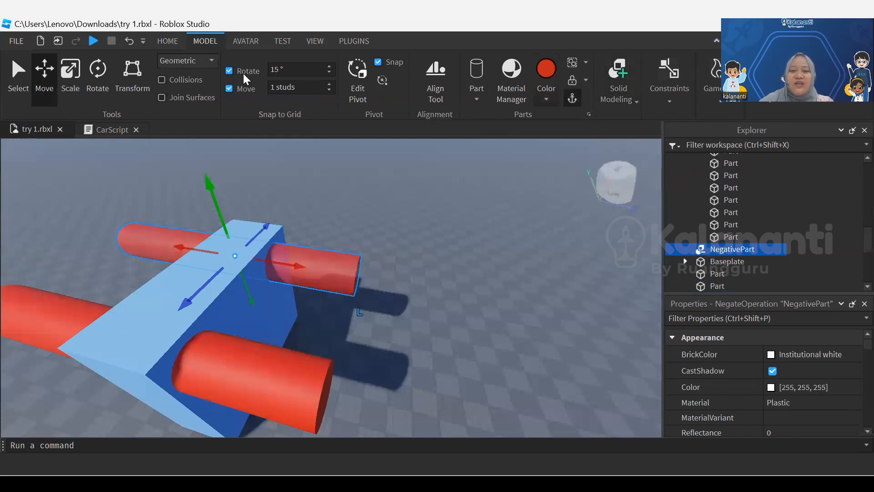
left_click(546, 73)
left_click(697, 155)
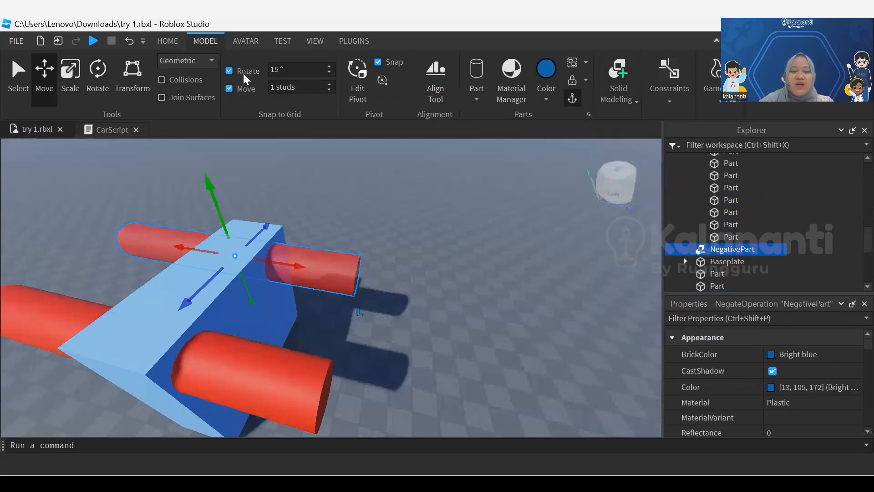
Turn the negated cylinder back into a normal part and color it Bright blue
left_click(619, 87)
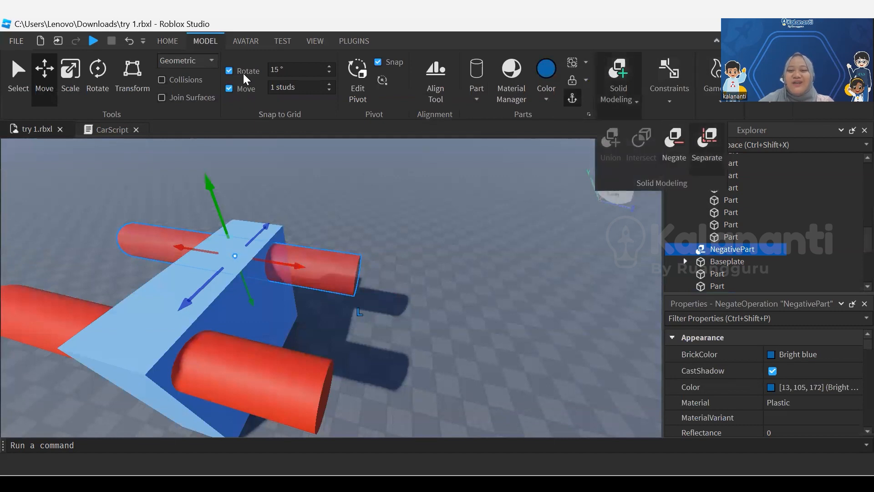
left_click(674, 143)
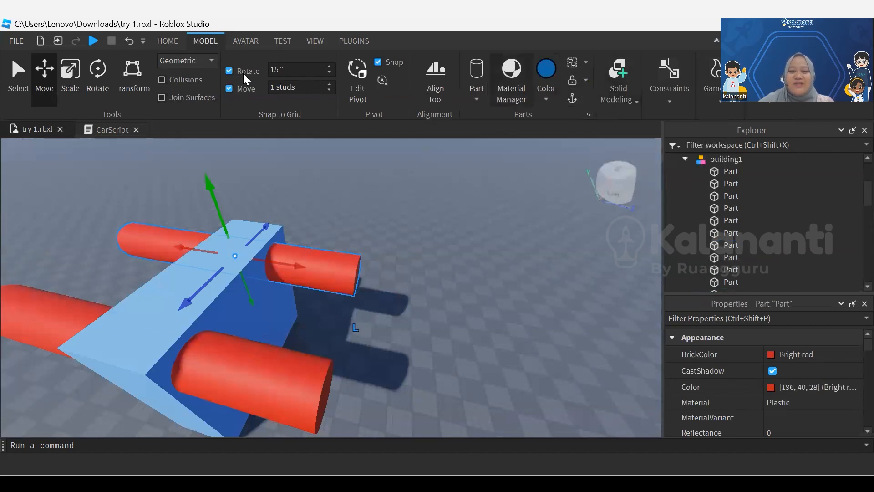
left_click(547, 69)
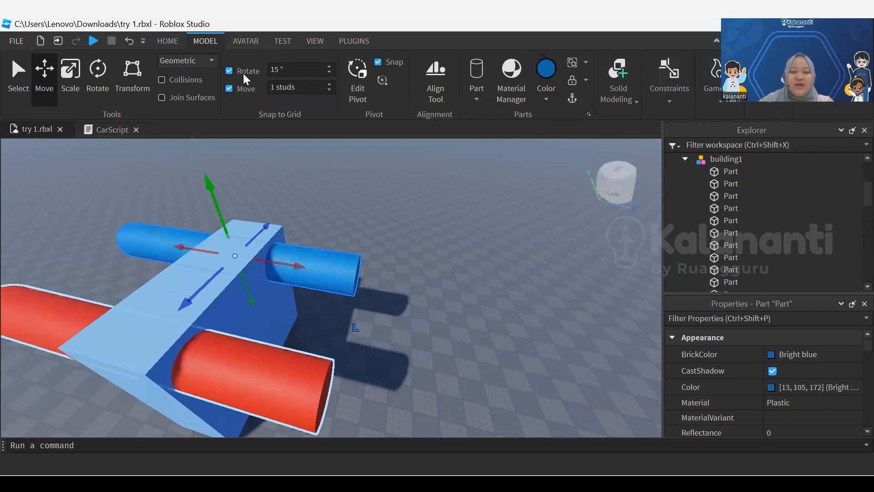
Color both cylinders running through the slab Lime green
left_click(546, 99)
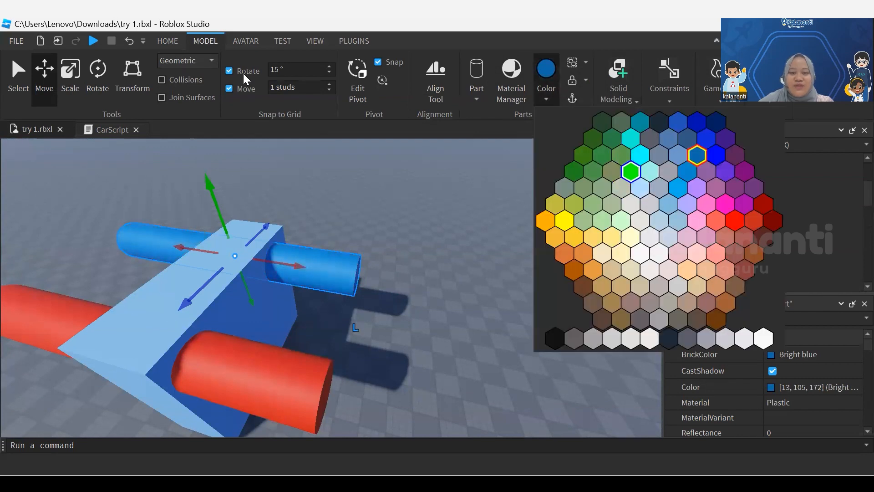
left_click(631, 172)
left_click(255, 380)
left_click(546, 69)
left_click(319, 270)
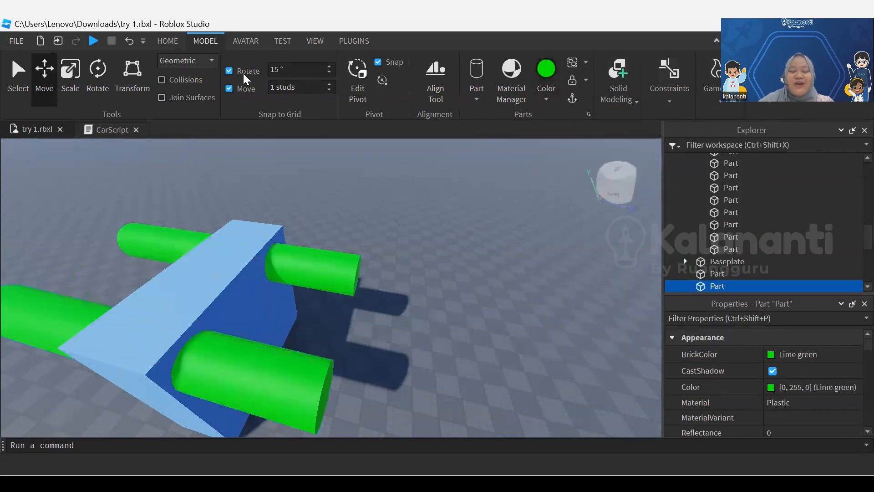
Negate both Lime green cylinders running through the blue slab
left_click(619, 86)
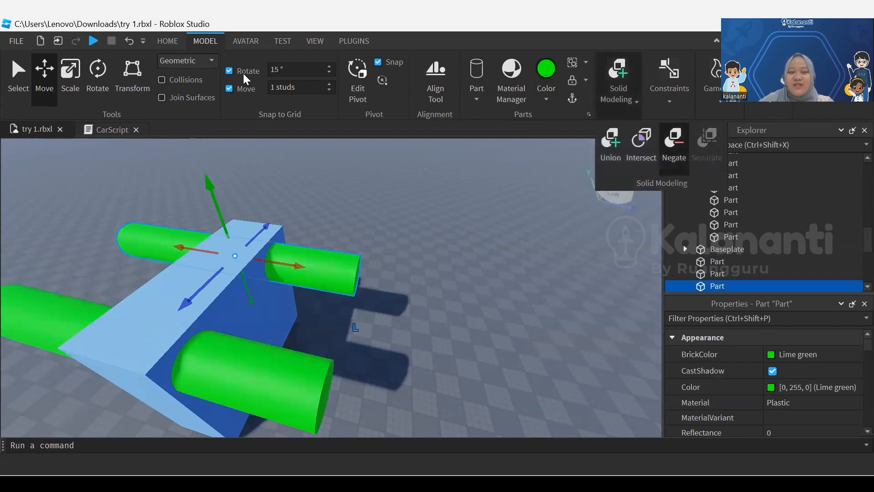
left_click(674, 144)
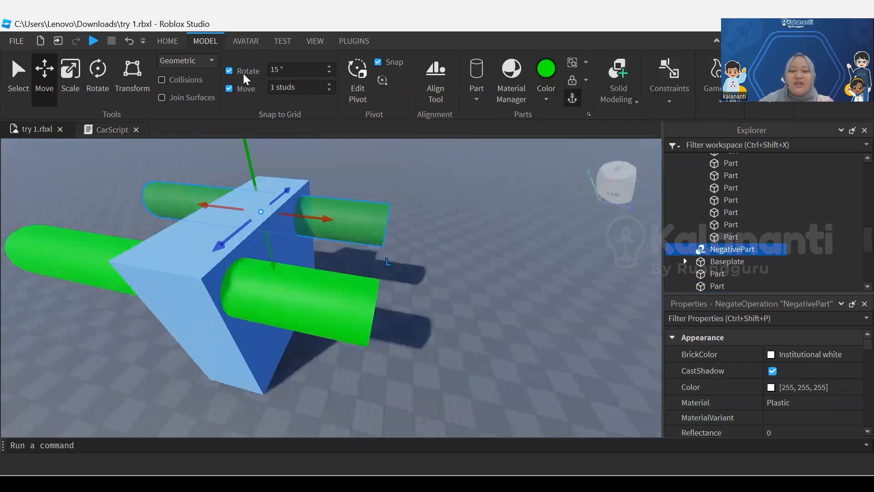
left_click(302, 301)
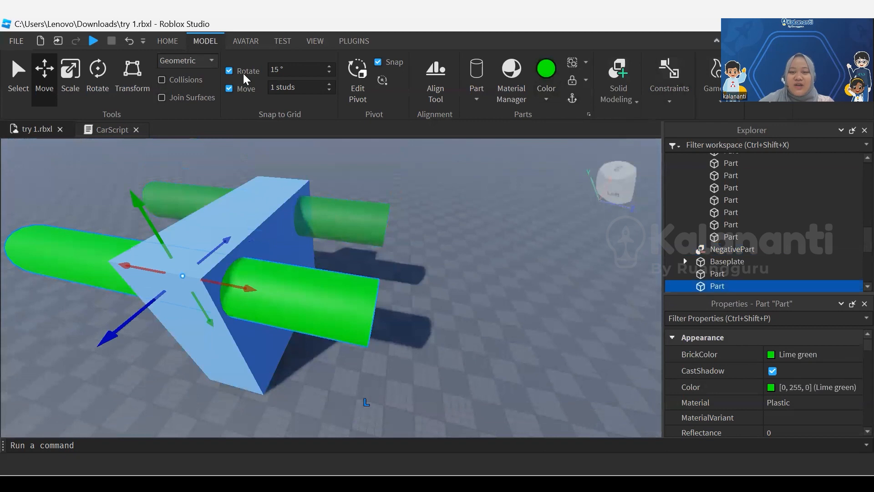
left_click(619, 86)
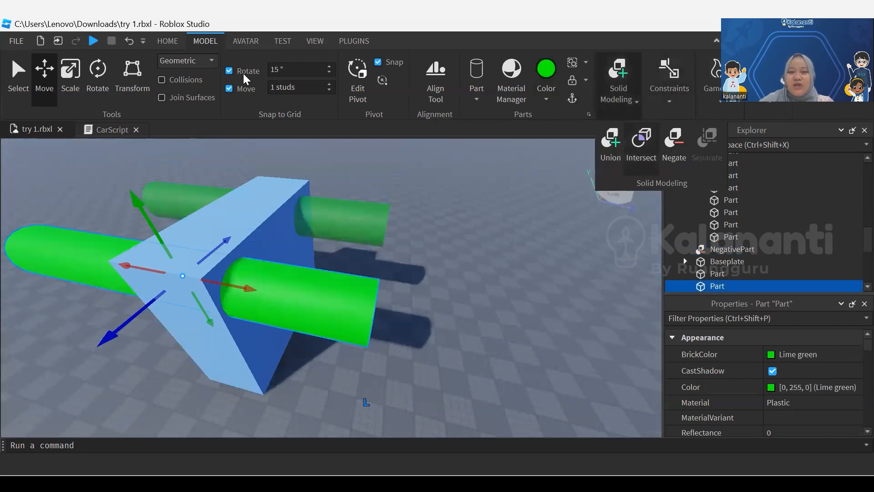
left_click(674, 145)
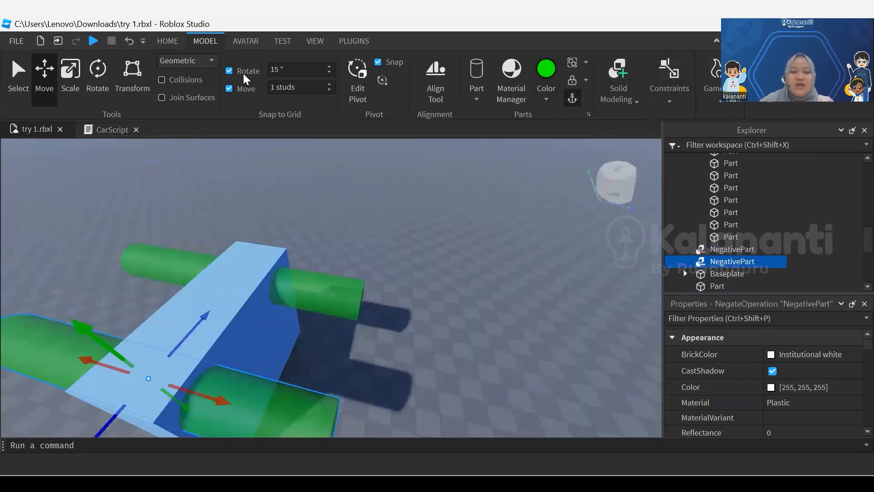
Select the blue slab together with both negated cylinders and union them to cut two round holes
left_click_drag(272, 213, 435, 386)
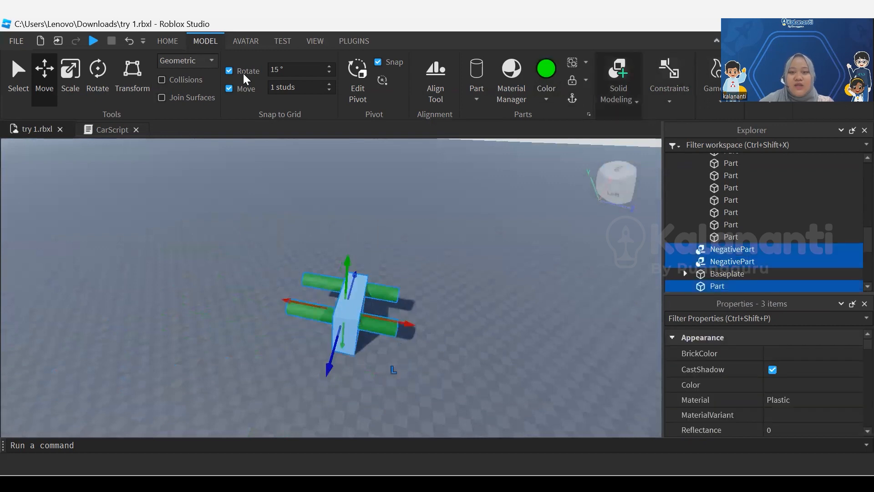
left_click(619, 86)
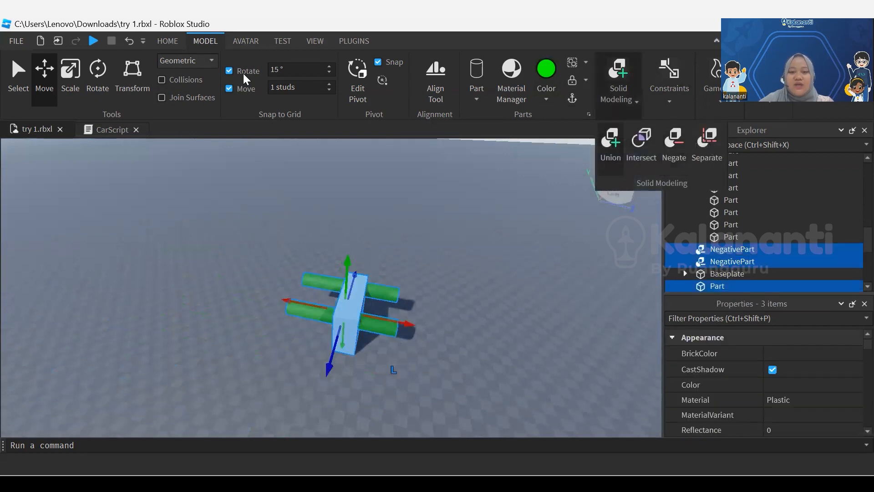
left_click(611, 144)
Examine the holes cut through the slab from several angles and distances
scroll(455, 205, "up", 5)
scroll(331, 287, "down", 5)
right_click_drag(331, 287, 319, 255)
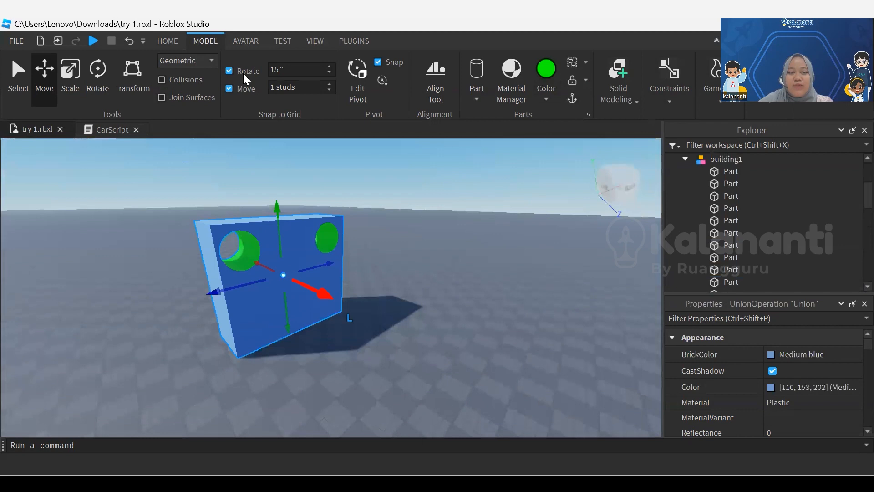
scroll(332, 288, "up", 3)
mouse_move(331, 287)
right_mouse_down()
mouse_move(292, 284)
mouse_move(303, 282)
right_mouse_up()
middle_click_drag(331, 288, 325, 293)
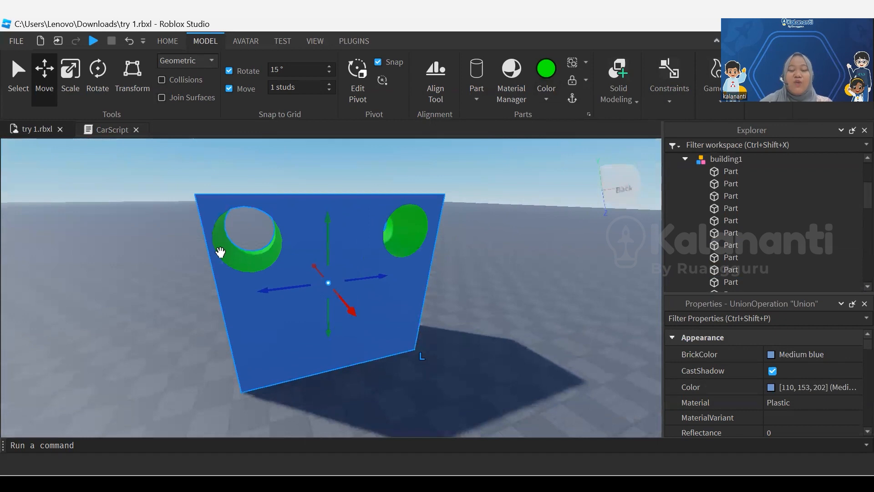
mouse_move(220, 252)
right_mouse_down()
mouse_move(213, 268)
mouse_move(202, 252)
mouse_move(219, 238)
right_mouse_up()
middle_click_drag(220, 252, 339, 276)
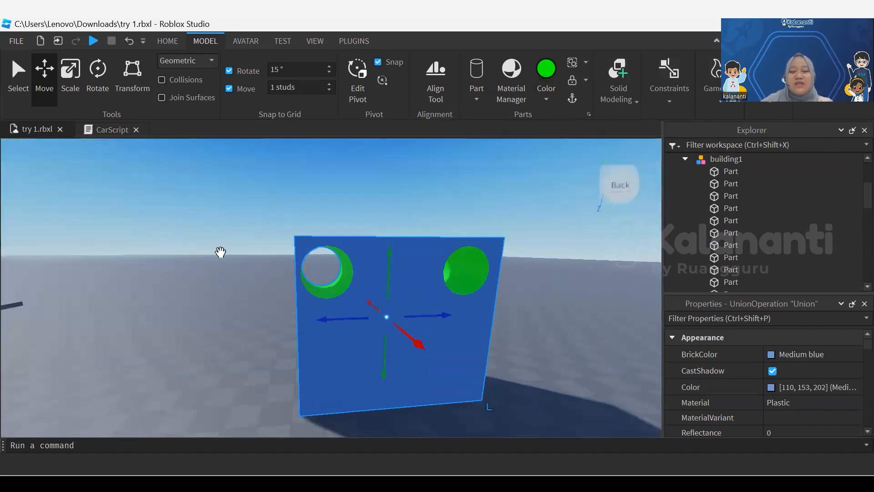
left_click_drag(323, 318, 205, 328)
scroll(205, 328, "down", 4)
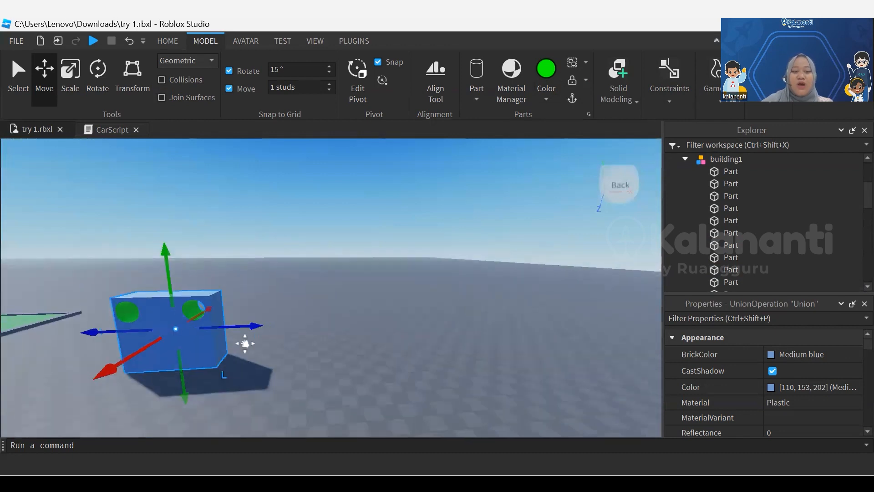
middle_click_drag(245, 343, 295, 337)
scroll(245, 343, "up", 5)
scroll(245, 344, "down", 4)
scroll(245, 344, "up", 7)
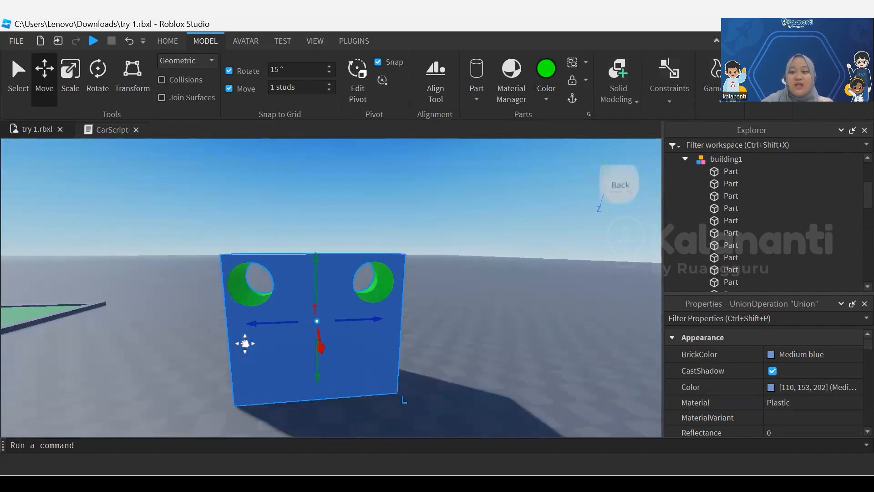
middle_click_drag(245, 344, 246, 344)
right_click_drag(189, 139, 189, 140)
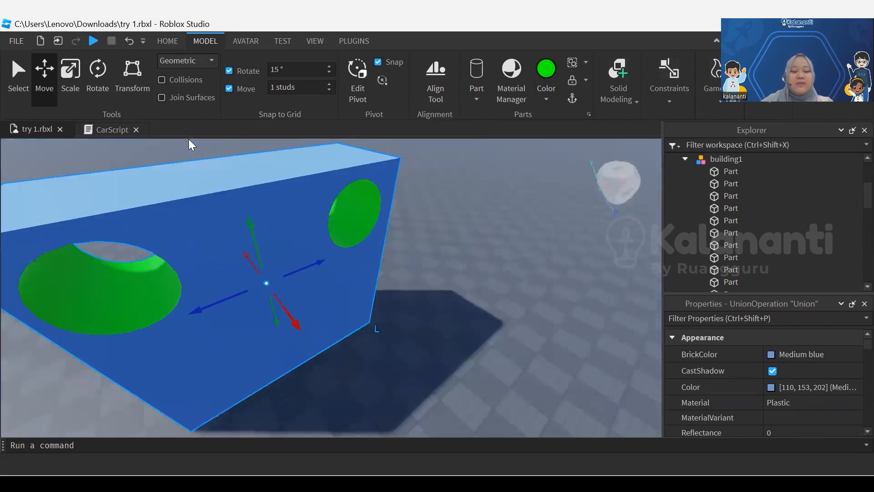
Undo the union of the slab and the negated cylinders and clear the selection
key("ctrl+z")
key("ctrl+z")
key("ctrl+z")
key("ctrl+z")
key("ctrl+z")
key("ctrl+z")
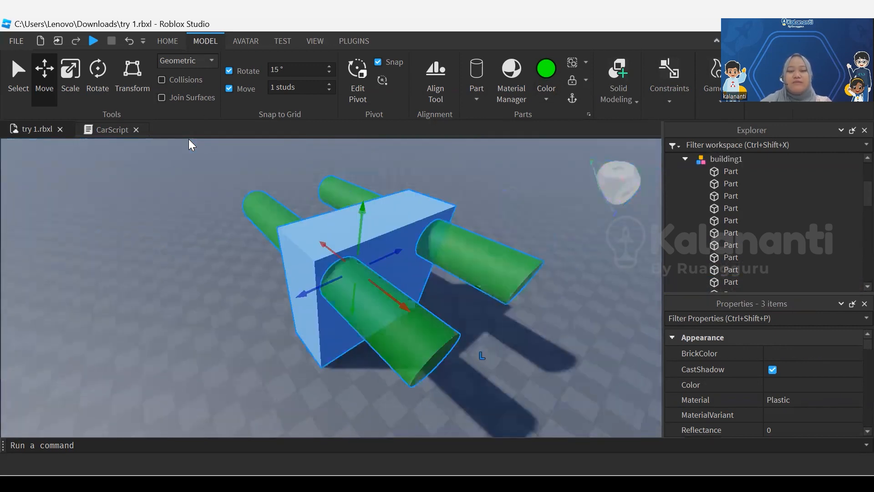
right_click_drag(189, 139, 189, 139)
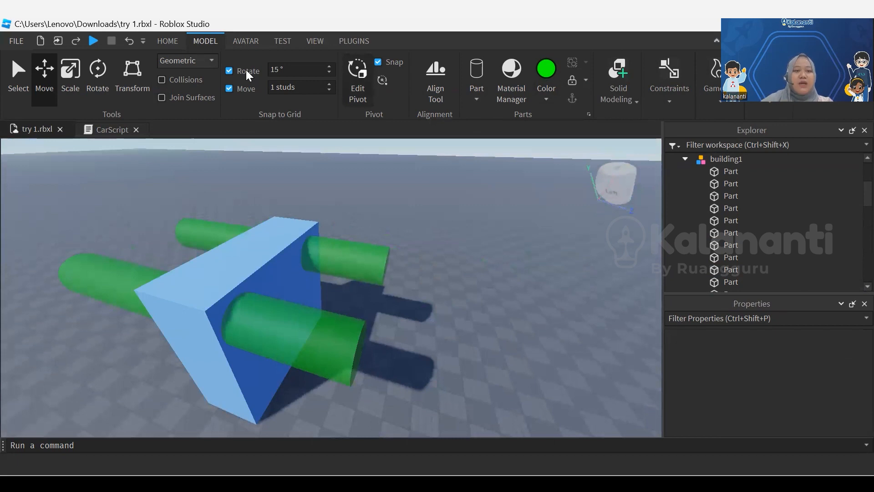
Insert a block part beside the slab and stretch it into a long flat bar
left_click(168, 40)
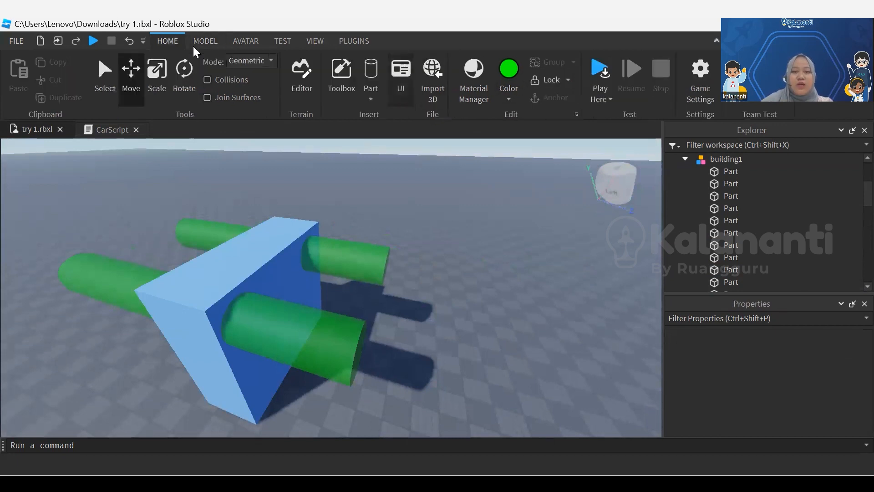
left_click(371, 99)
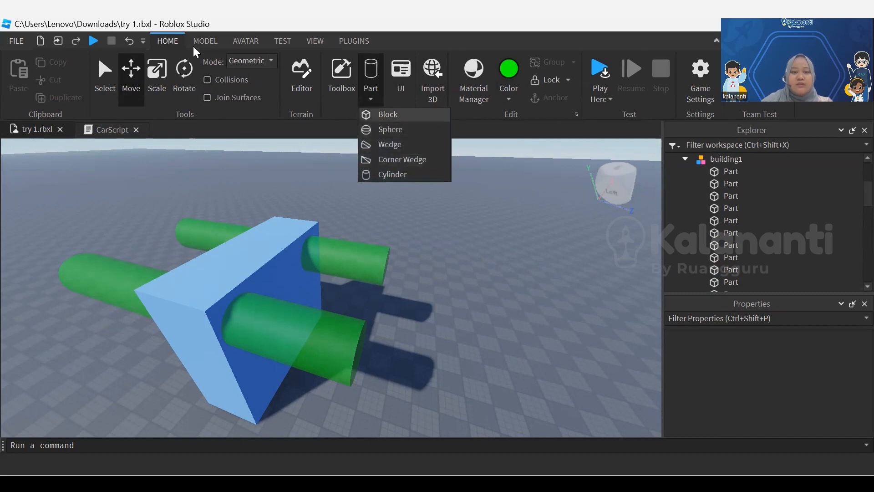
left_click(388, 115)
left_click_drag(301, 336, 286, 358)
left_click_drag(374, 326, 499, 358)
left_click(157, 76)
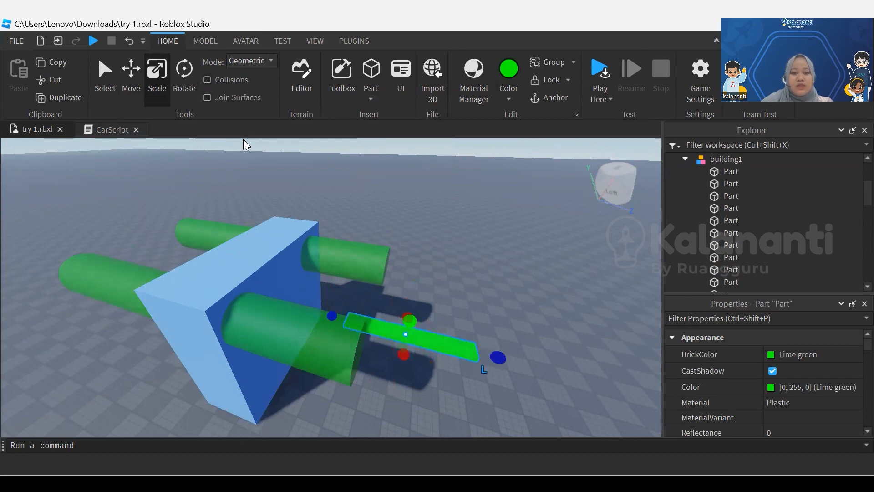
Raise the green bar and move it over the slab's upper edge between the two negated cylinders
left_click(136, 95)
left_click_drag(419, 290, 454, 172)
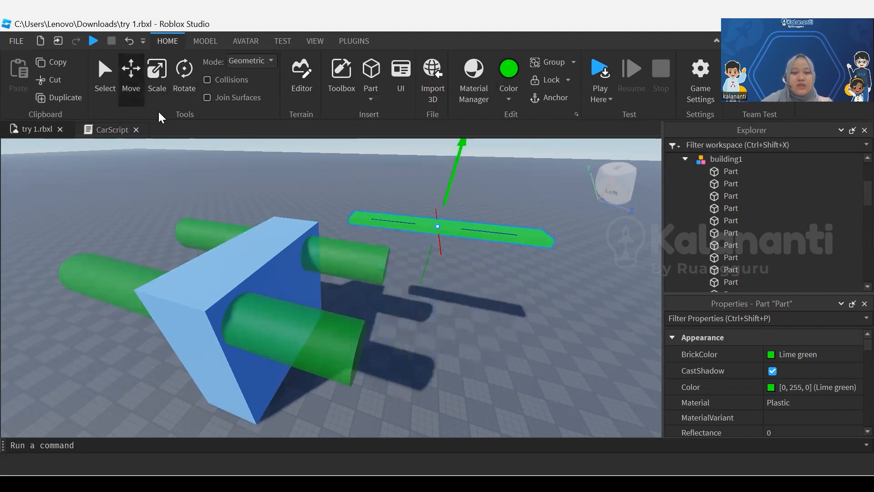
mouse_move(439, 250)
left_mouse_down()
mouse_move(281, 222)
mouse_move(230, 261)
mouse_move(268, 286)
left_mouse_up()
Scale the green bar into a wider, thicker block that crosses the slab's upper edge
key("ctrl+3")
right_click_drag(234, 222, 234, 222)
left_click_drag(267, 202, 289, 197)
middle_click_drag(289, 197, 320, 170)
right_click_drag(235, 222, 235, 222)
Turn the negated cylinder at the slab's far end back into a normal part and negate it again
left_click(372, 258)
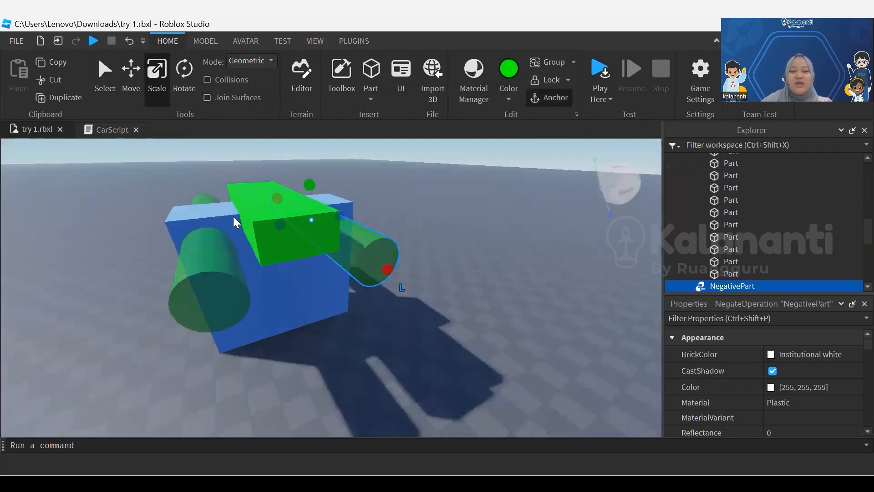
left_click(195, 41)
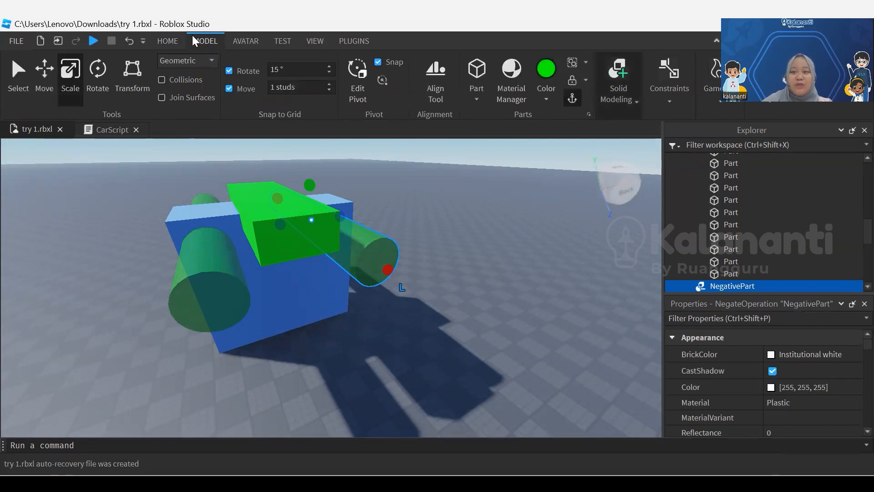
left_click(618, 86)
left_click(673, 145)
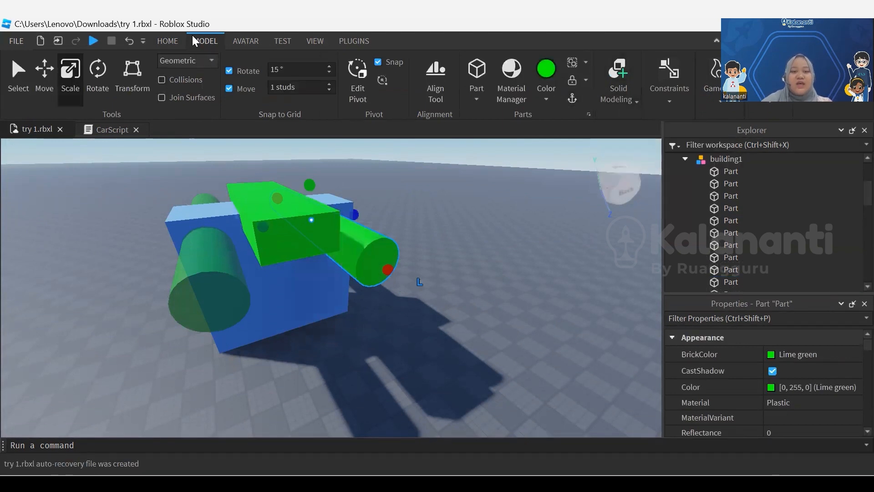
left_click(619, 87)
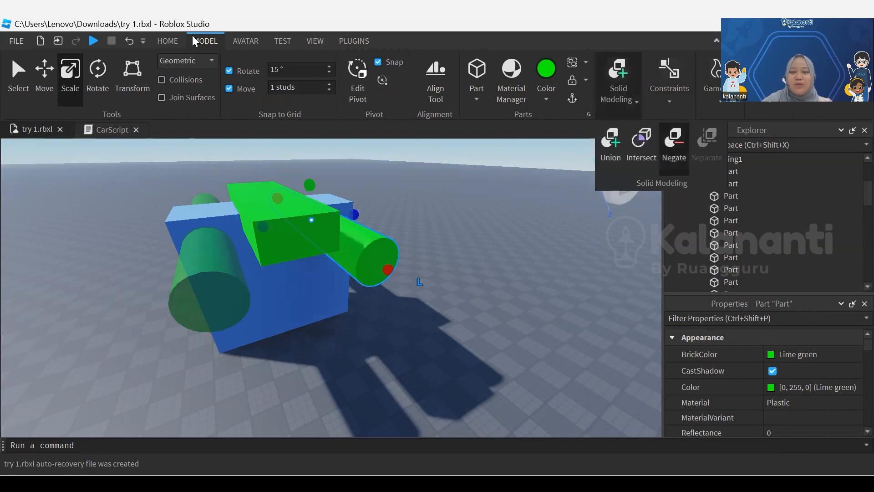
left_click(674, 145)
Negate the Lime green block crossing the slab's upper edge
left_click(294, 227)
left_click(618, 86)
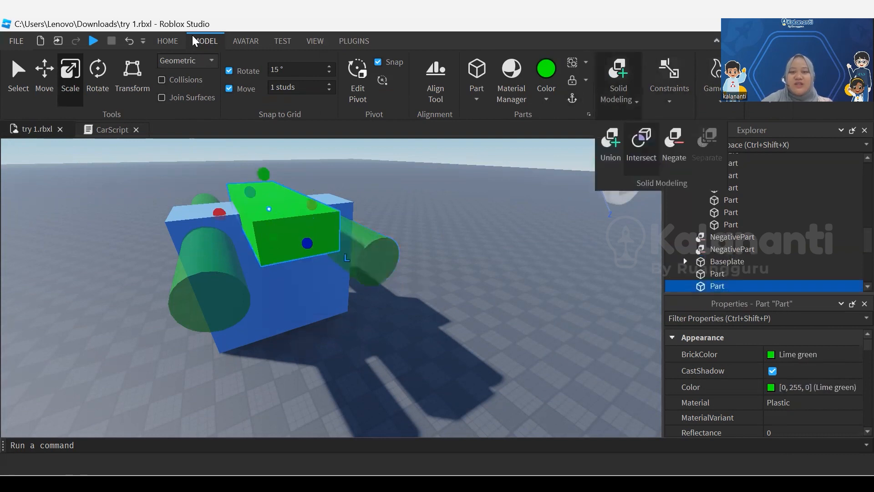
left_click(674, 145)
Select the slab with all three negative parts and union them to cut two round holes and a notch
right_click_drag(474, 219, 474, 273)
left_click_drag(427, 176, 127, 323)
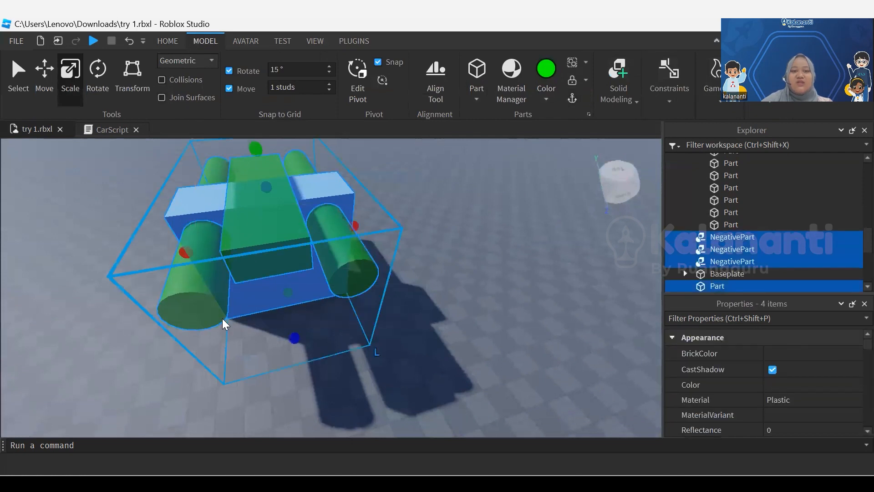
left_click(618, 91)
left_click(610, 145)
Examine the cut slab up close and from a distance together with the rest of the landscape
mouse_move(409, 292)
right_mouse_down()
mouse_move(383, 255)
mouse_move(360, 253)
right_mouse_up()
scroll(222, 319, "up", 3)
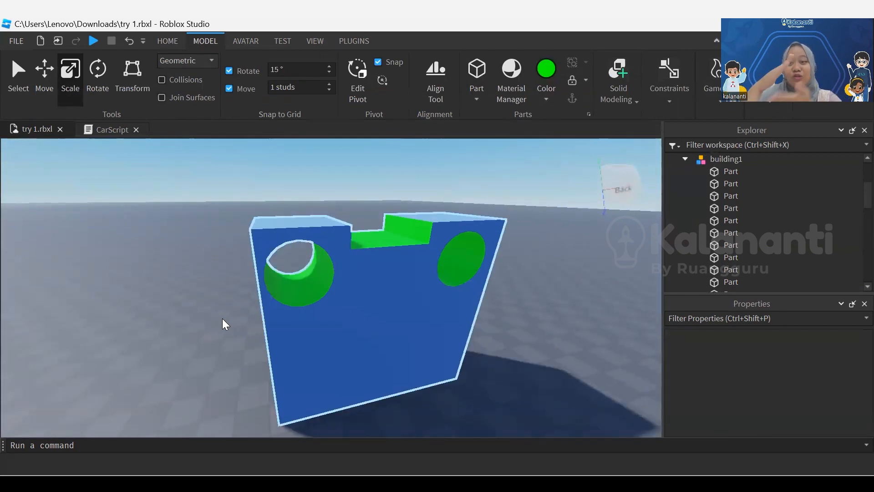
scroll(232, 177, "down", 5)
right_click_drag(232, 177, 233, 177)
scroll(232, 177, "down", 4)
scroll(232, 176, "down", 4)
scroll(232, 177, "up", 6)
scroll(233, 176, "down", 3)
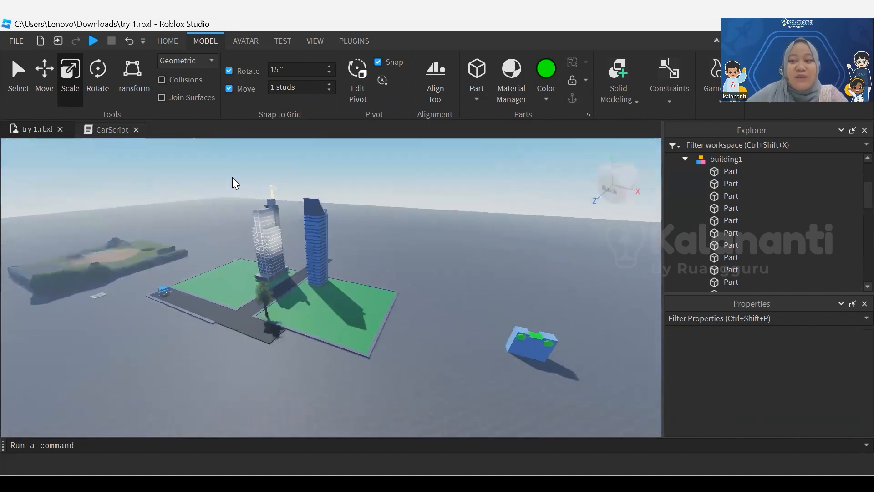